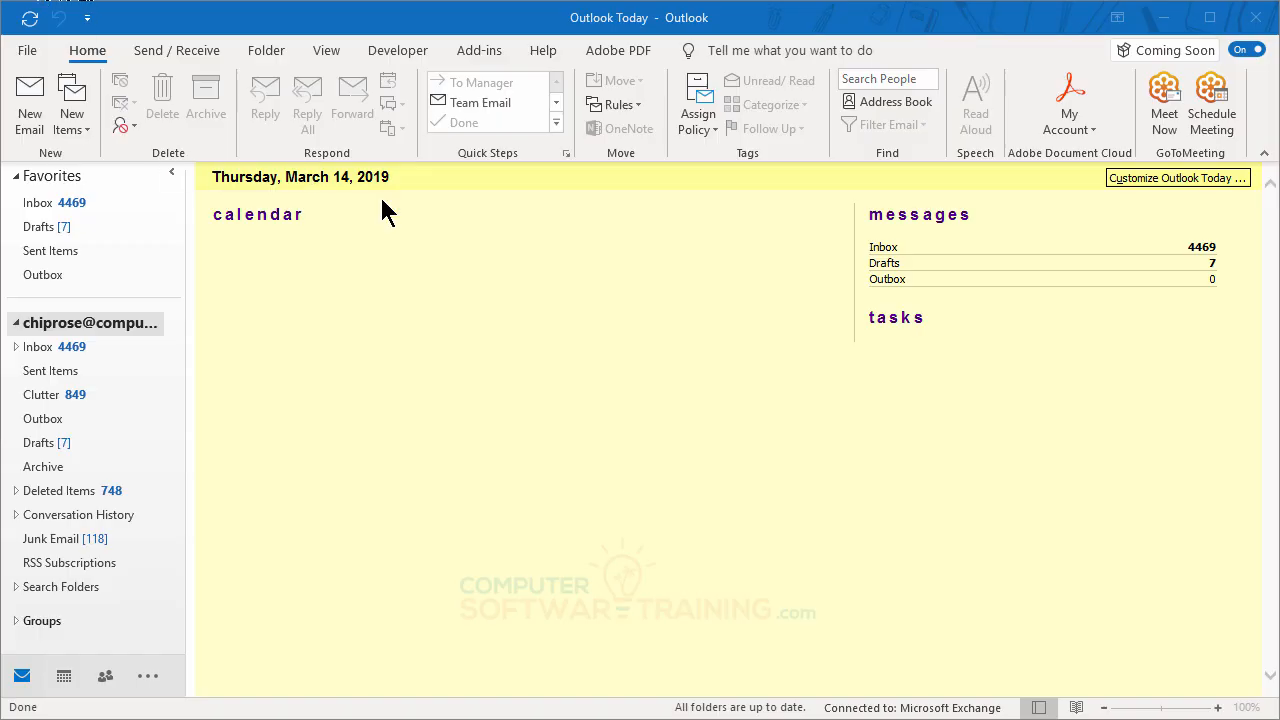
Step: Open the Inbox and bring up the General page of the Outlook options, moving the dialog aside
click(48, 347)
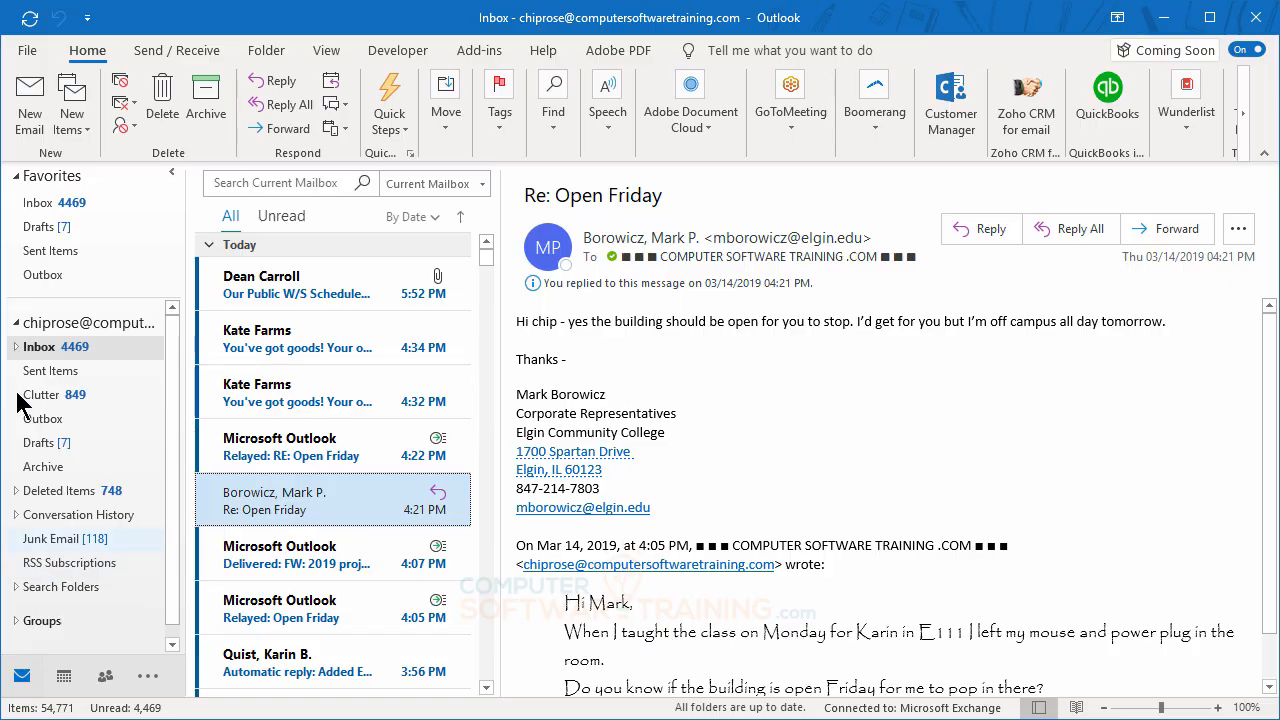
click(30, 55)
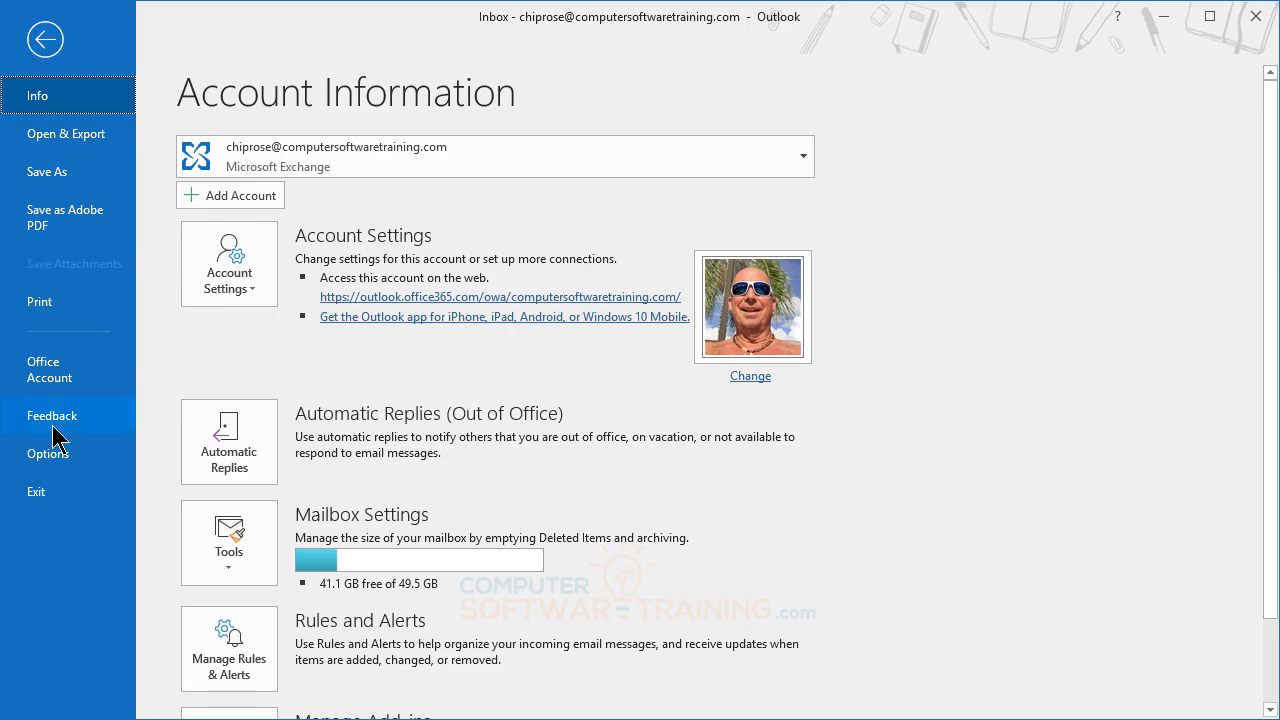
click(55, 462)
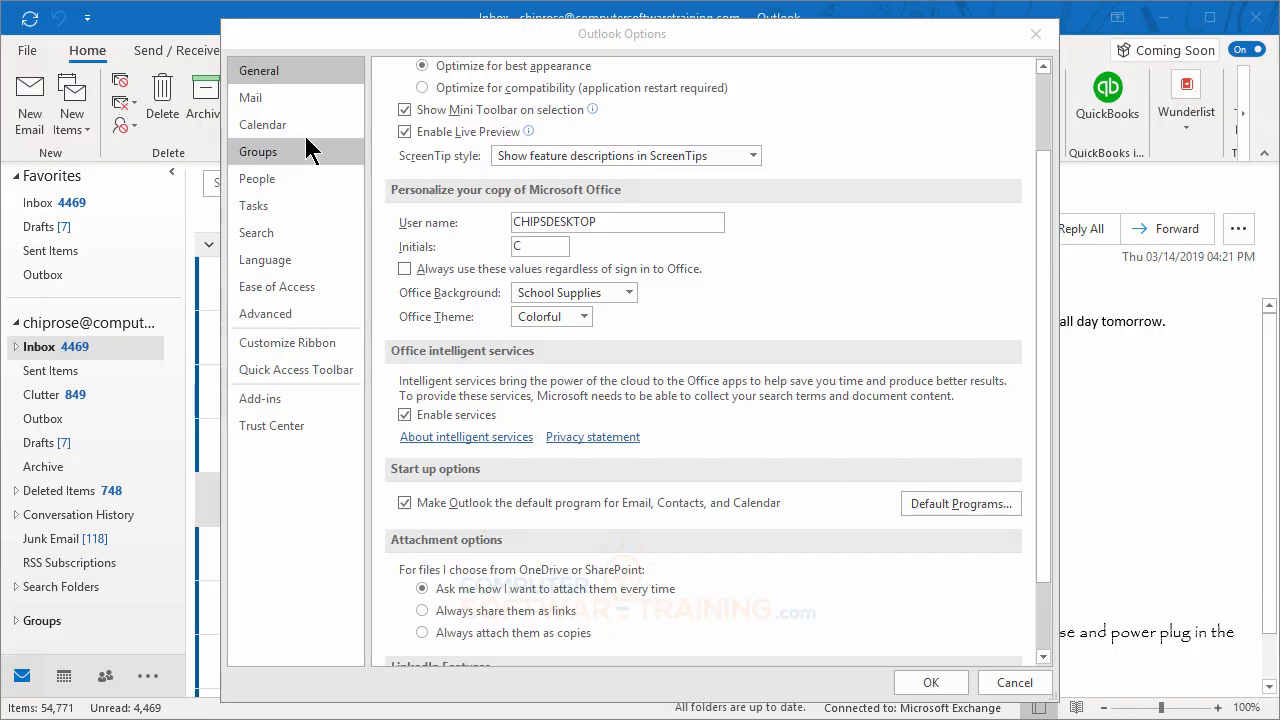
click(259, 72)
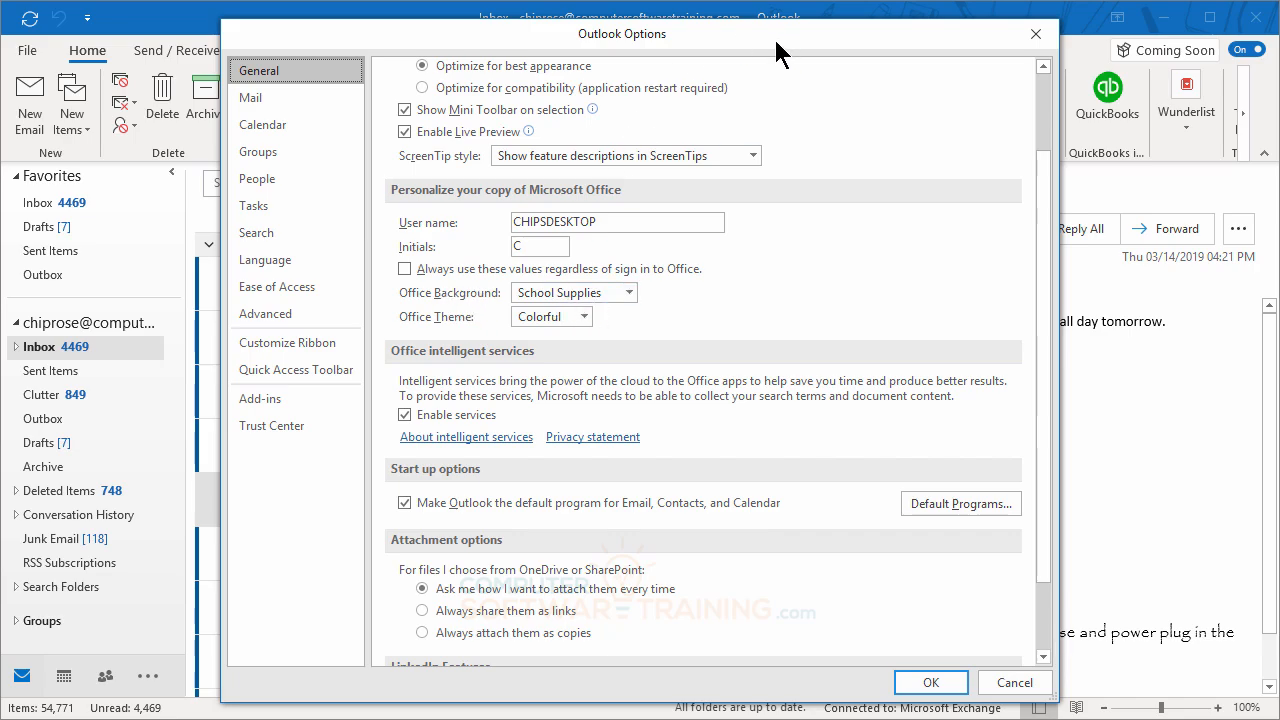
drag(775, 42, 659, 40)
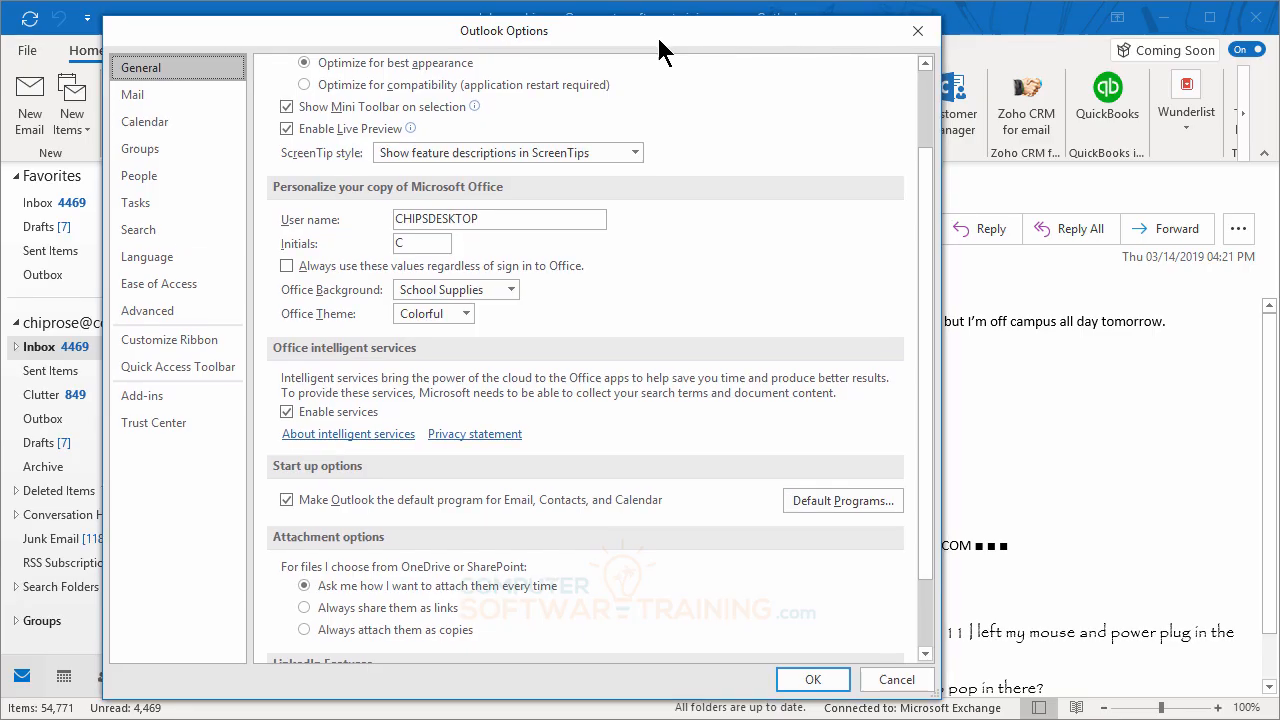
Step: Review the available Office Background and Office Theme choices in the personalization settings without changing them
click(511, 290)
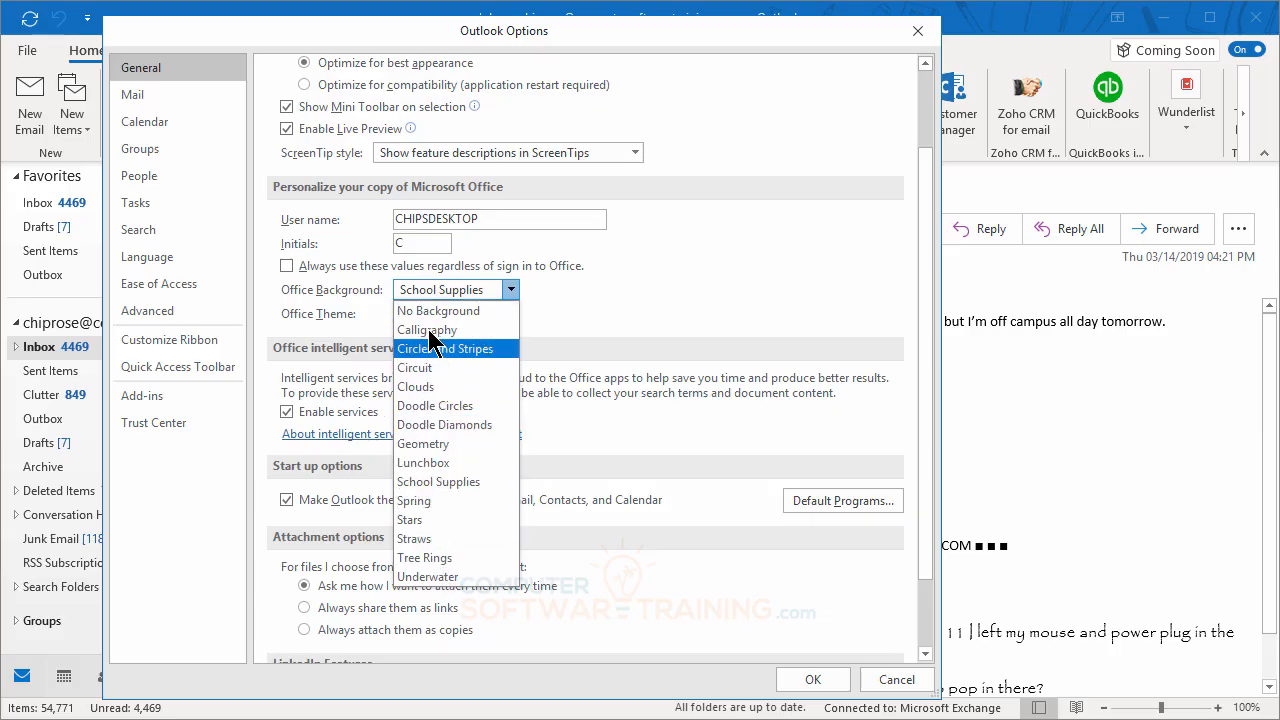
click(690, 256)
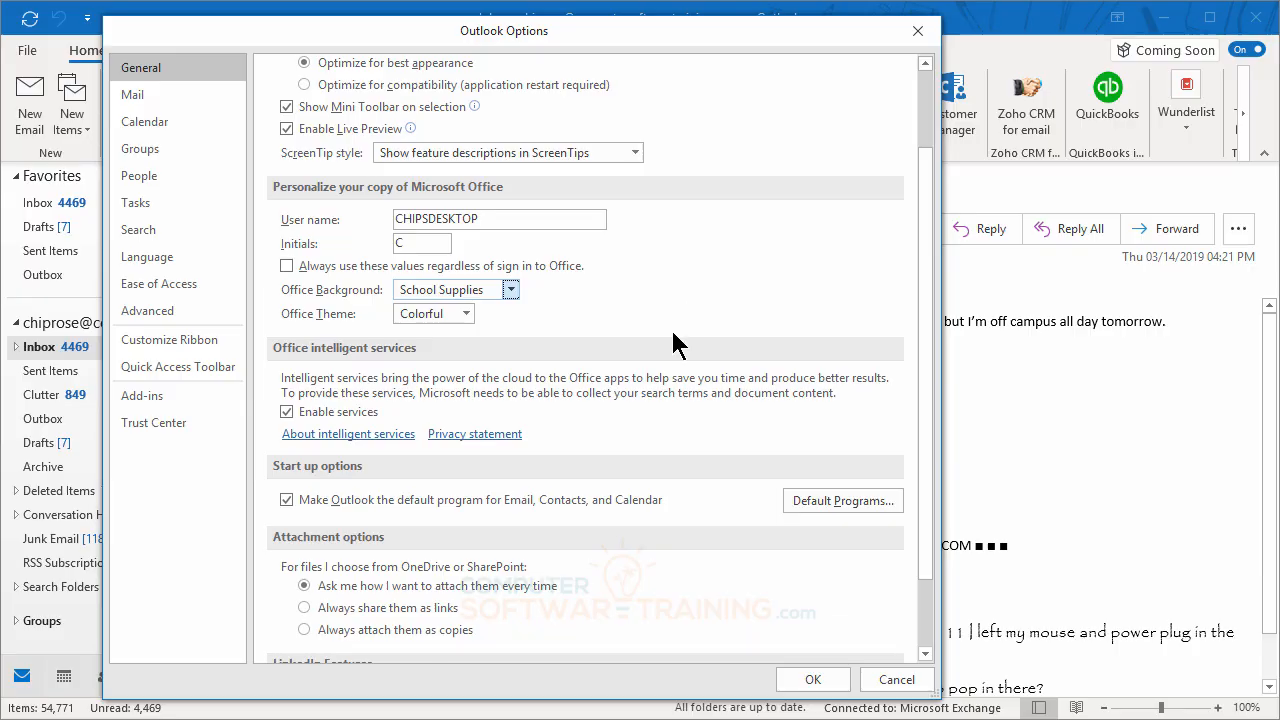
click(465, 316)
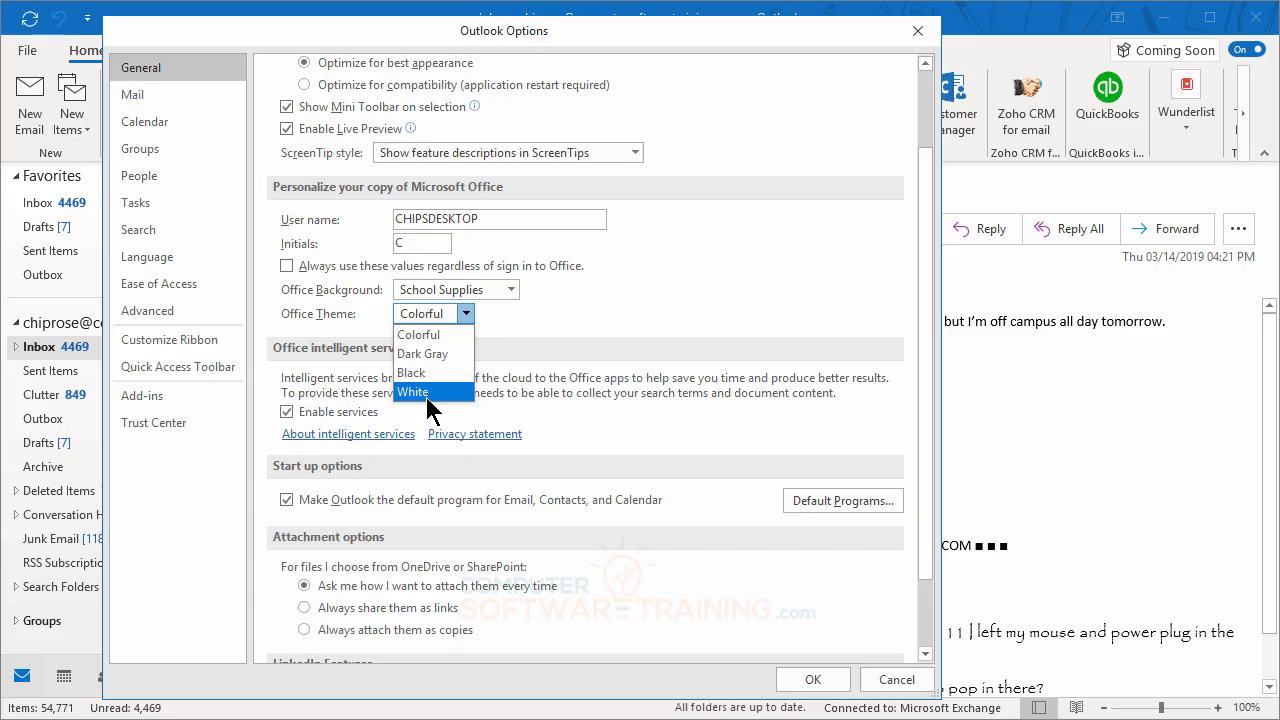
click(611, 325)
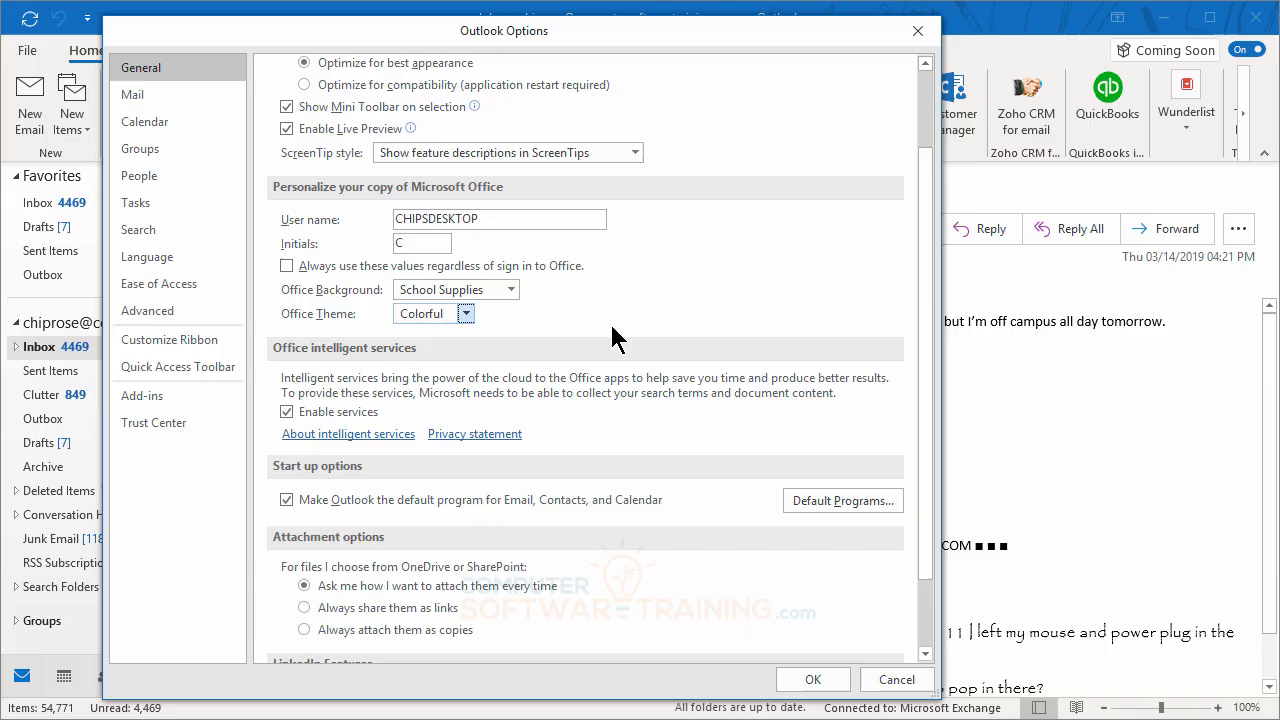
click(511, 290)
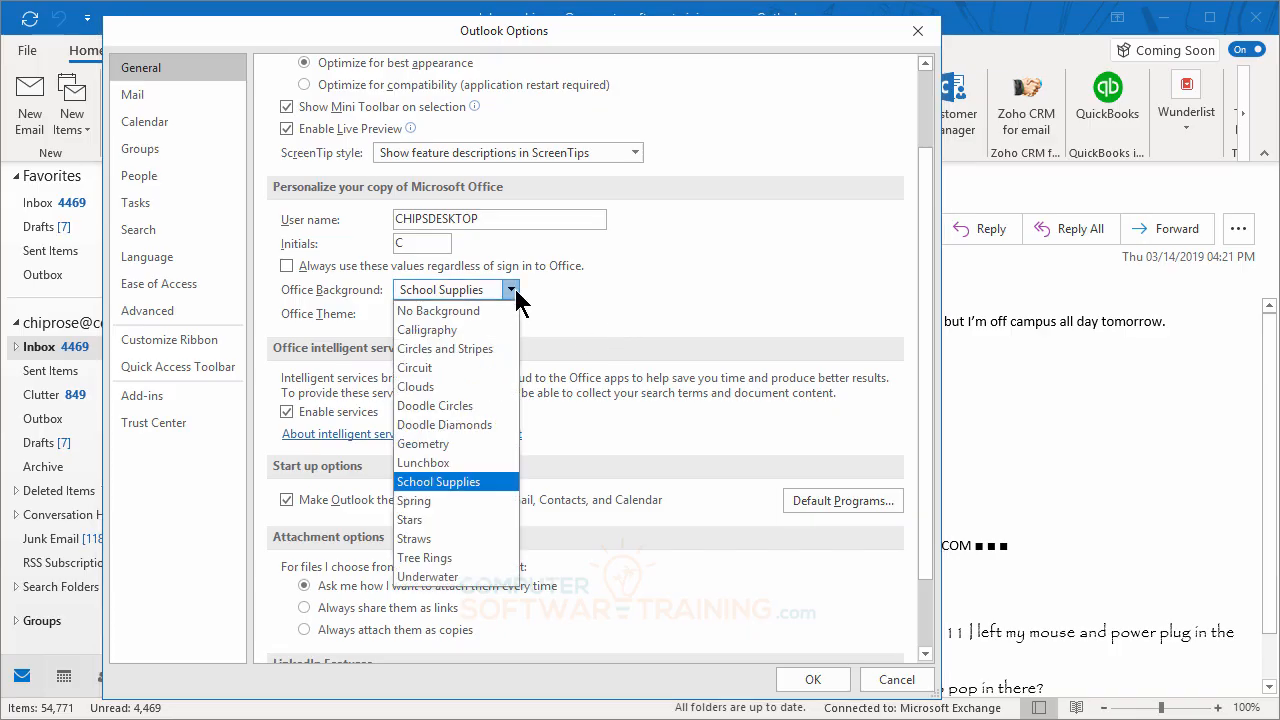
click(685, 267)
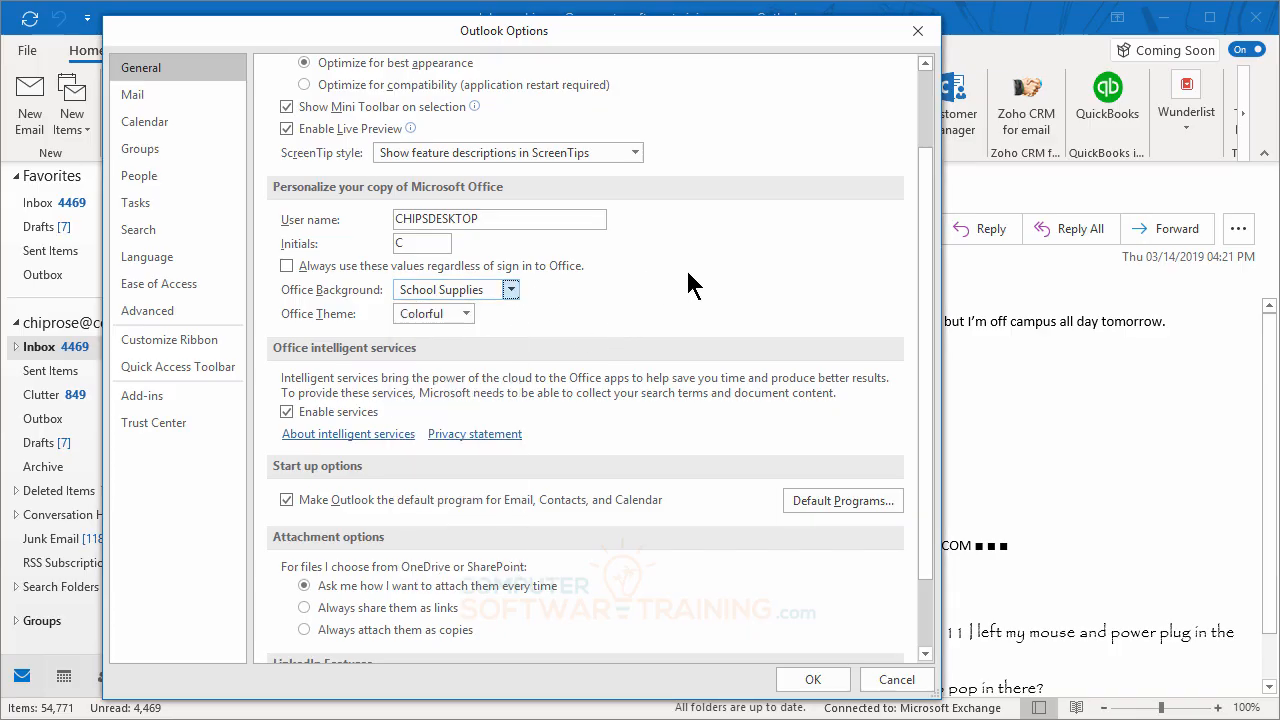
Step: Set the Office Theme to Dark Gray and apply the options
click(466, 314)
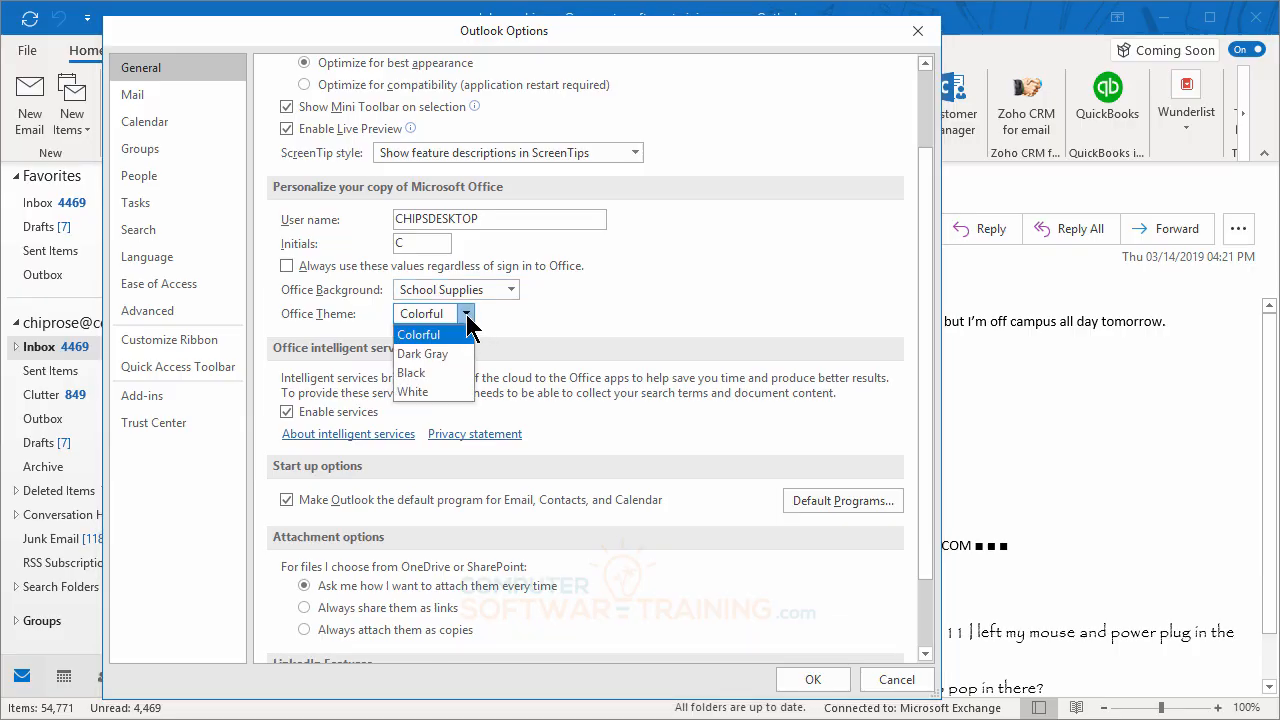
click(437, 356)
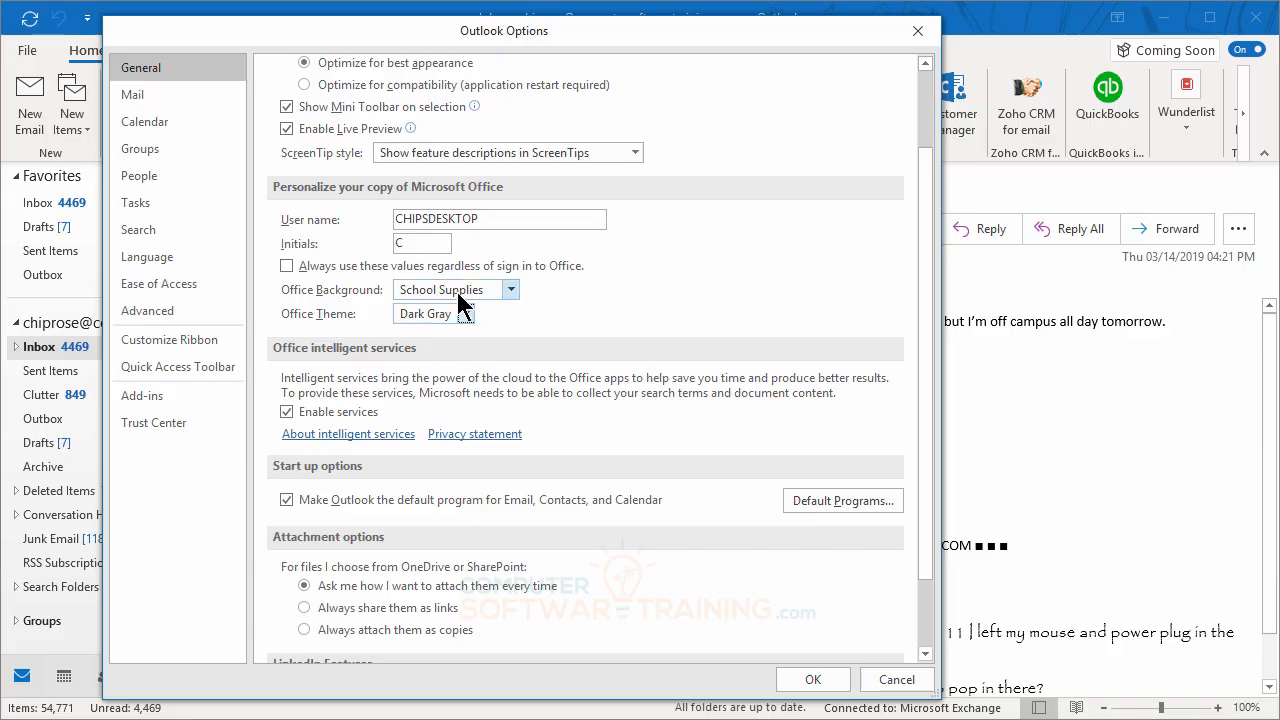
click(809, 679)
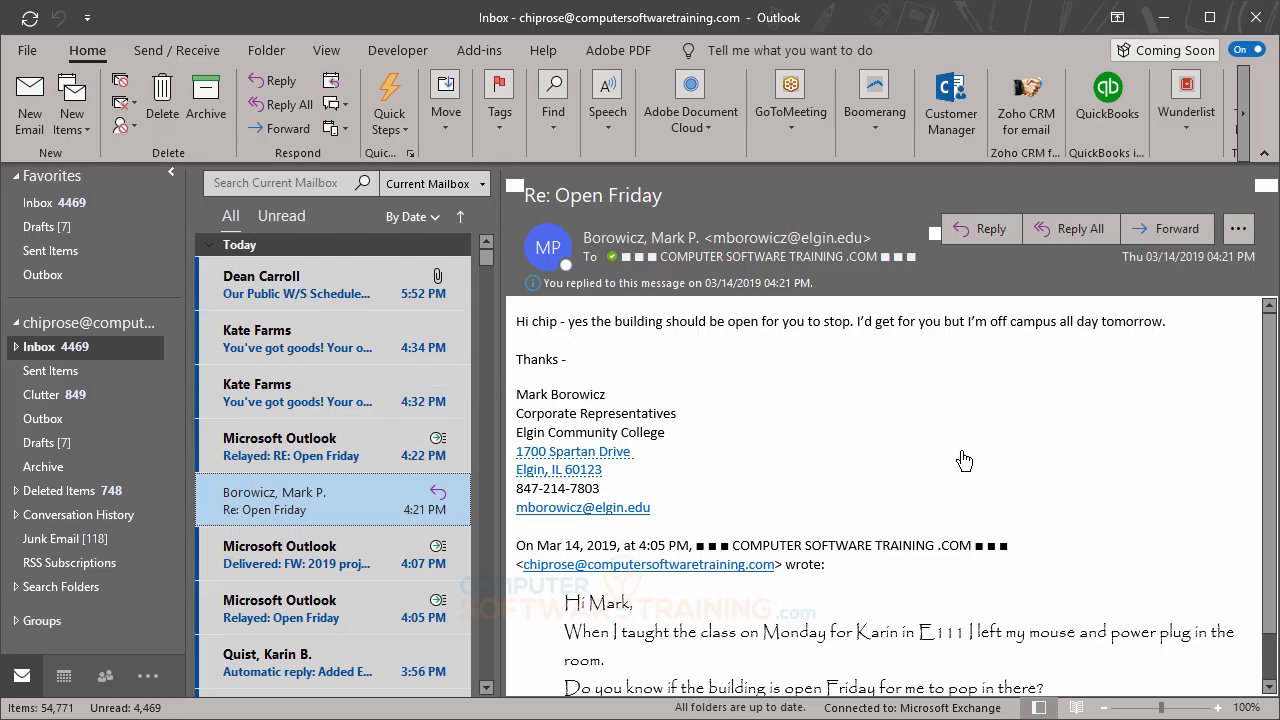
Step: Reopen the Outlook options, set the Office Theme to Black and apply it
click(30, 55)
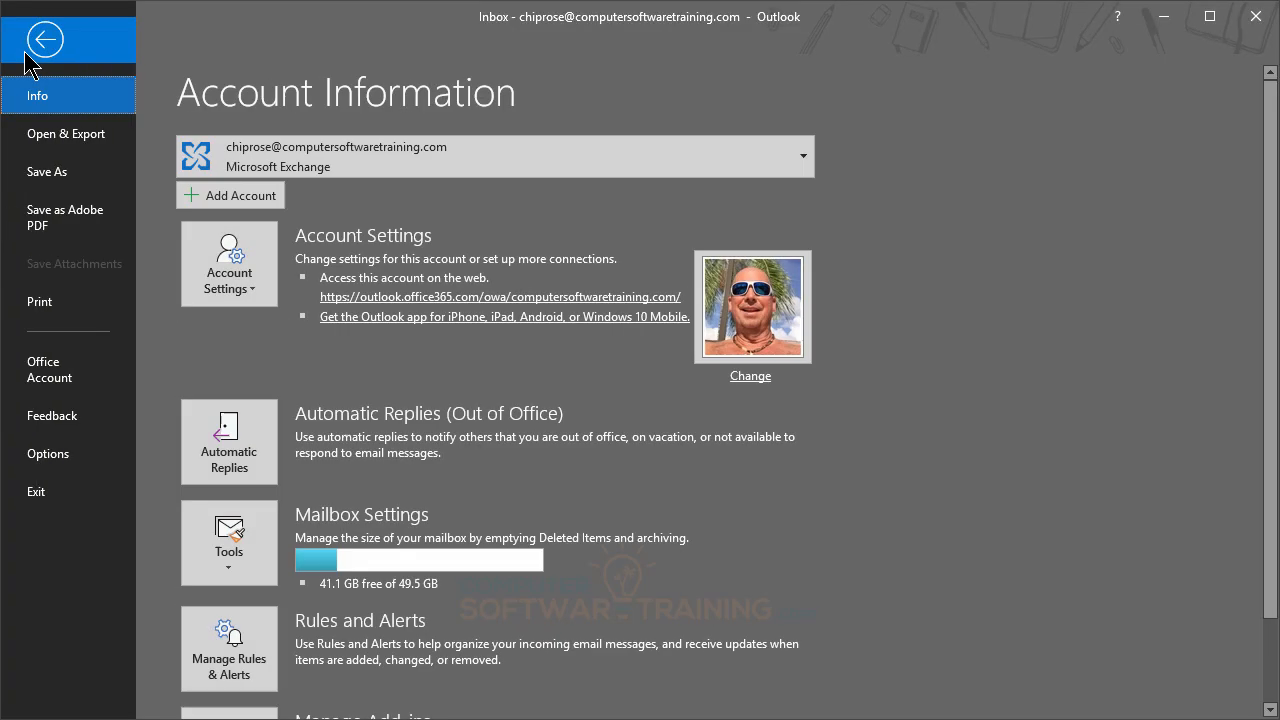
click(40, 453)
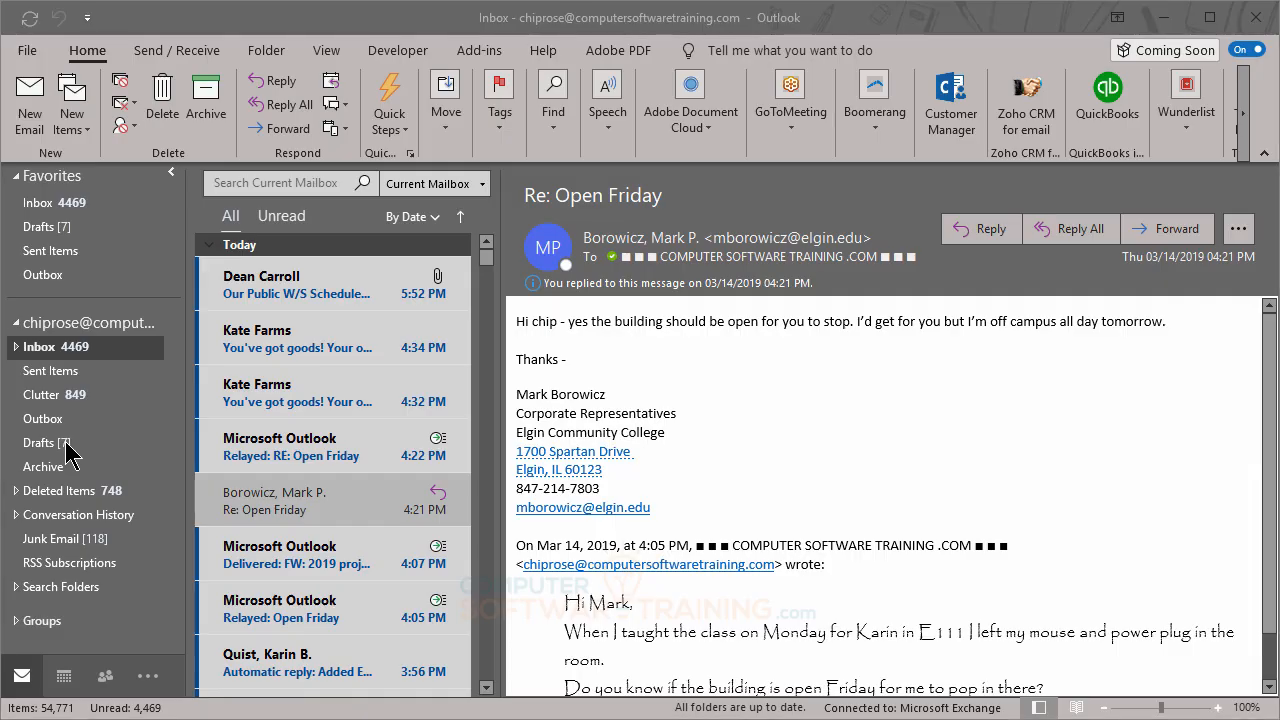
click(583, 318)
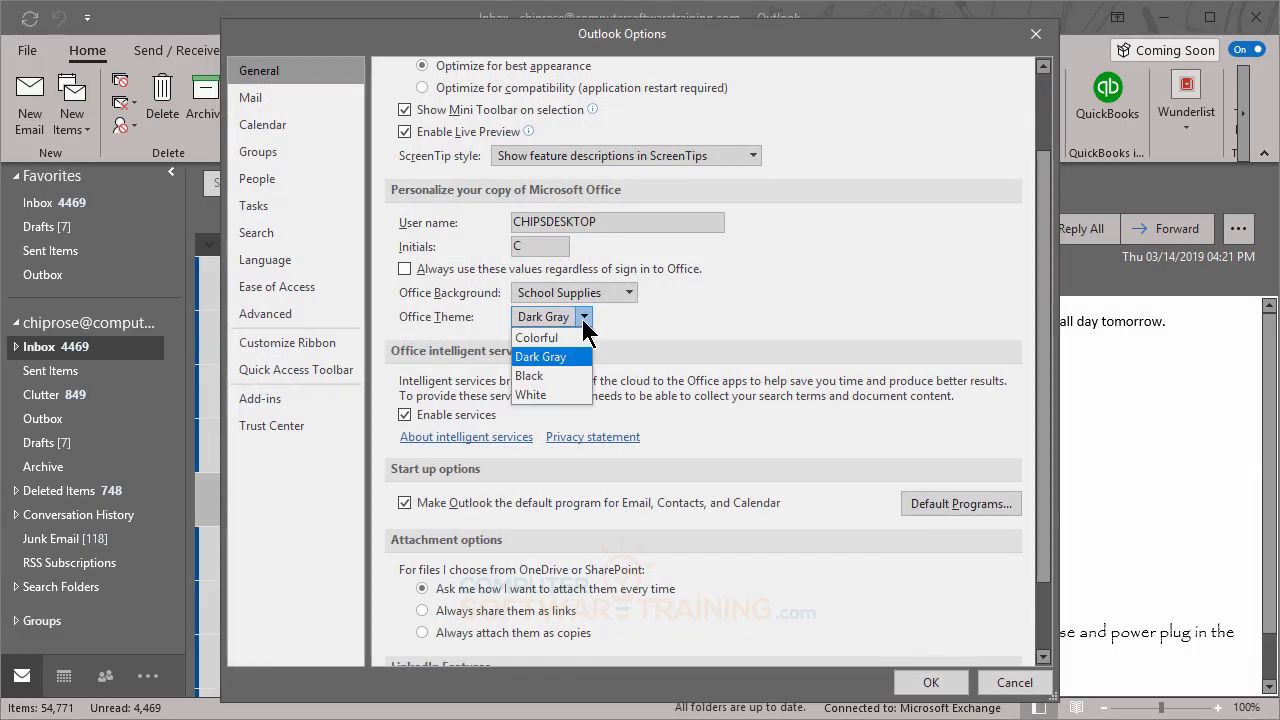
click(558, 376)
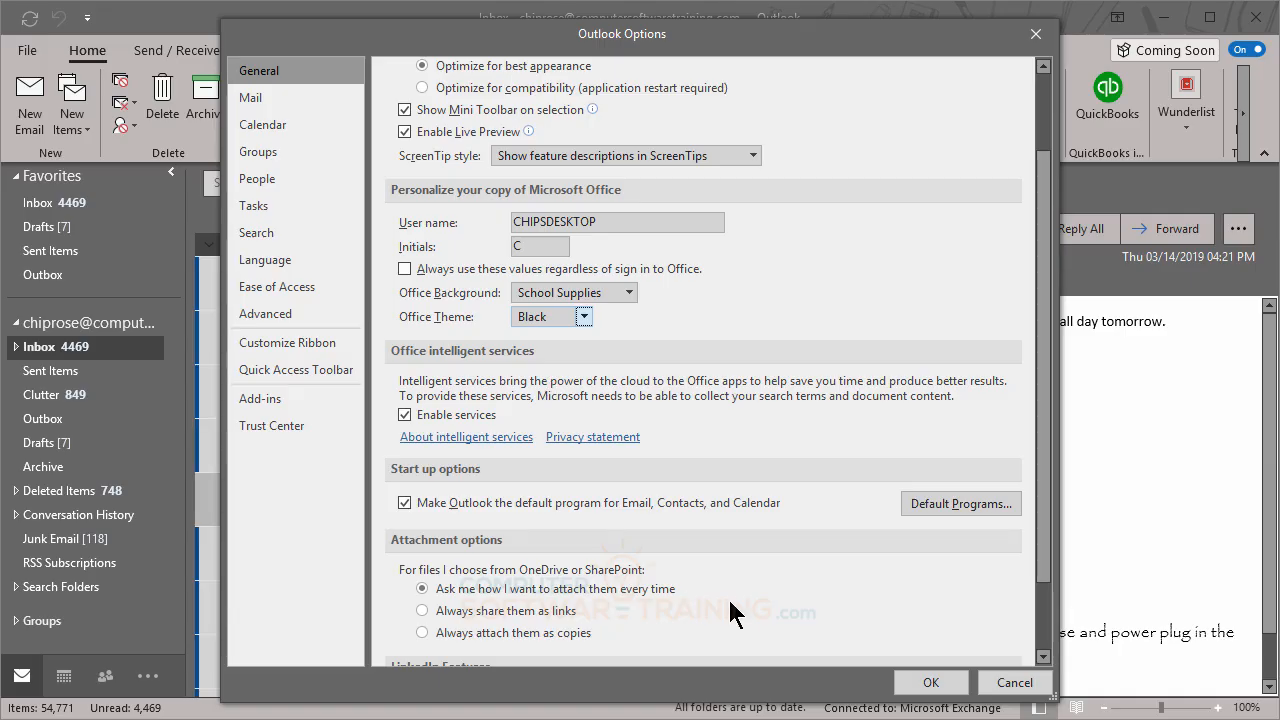
click(925, 688)
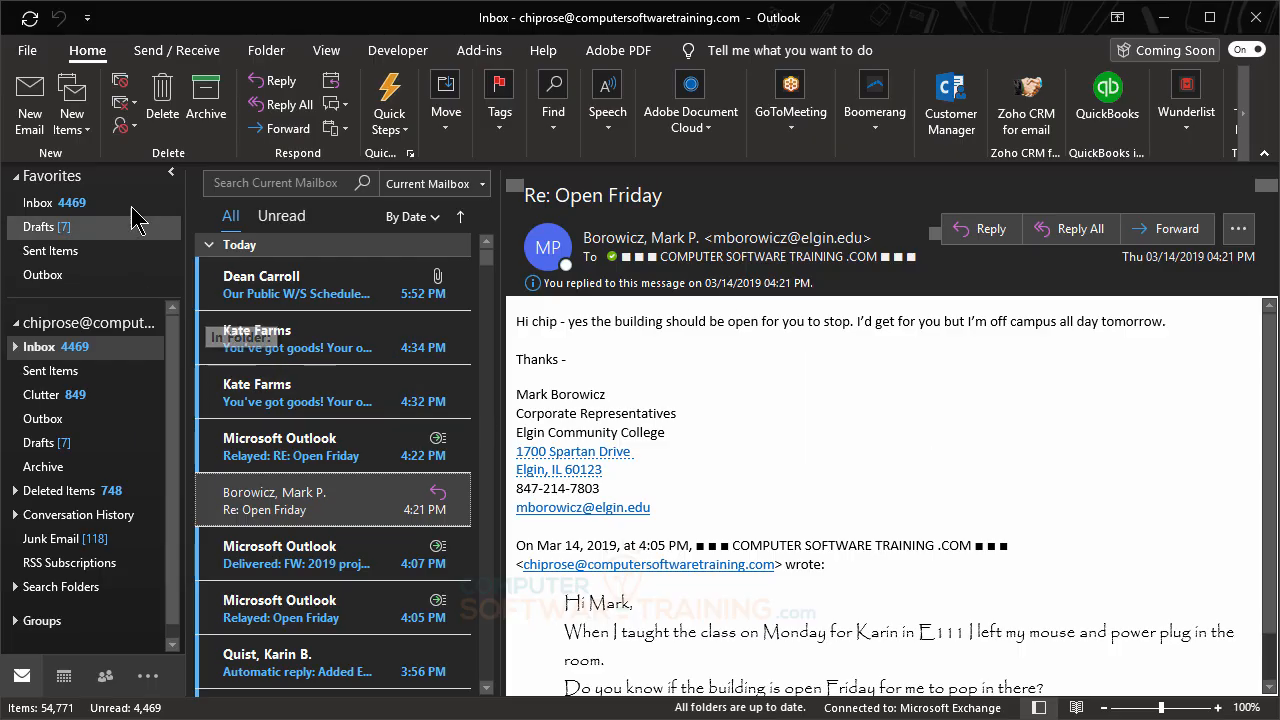
Step: Reopen the Outlook options, set the Office Theme to White and apply it
click(28, 52)
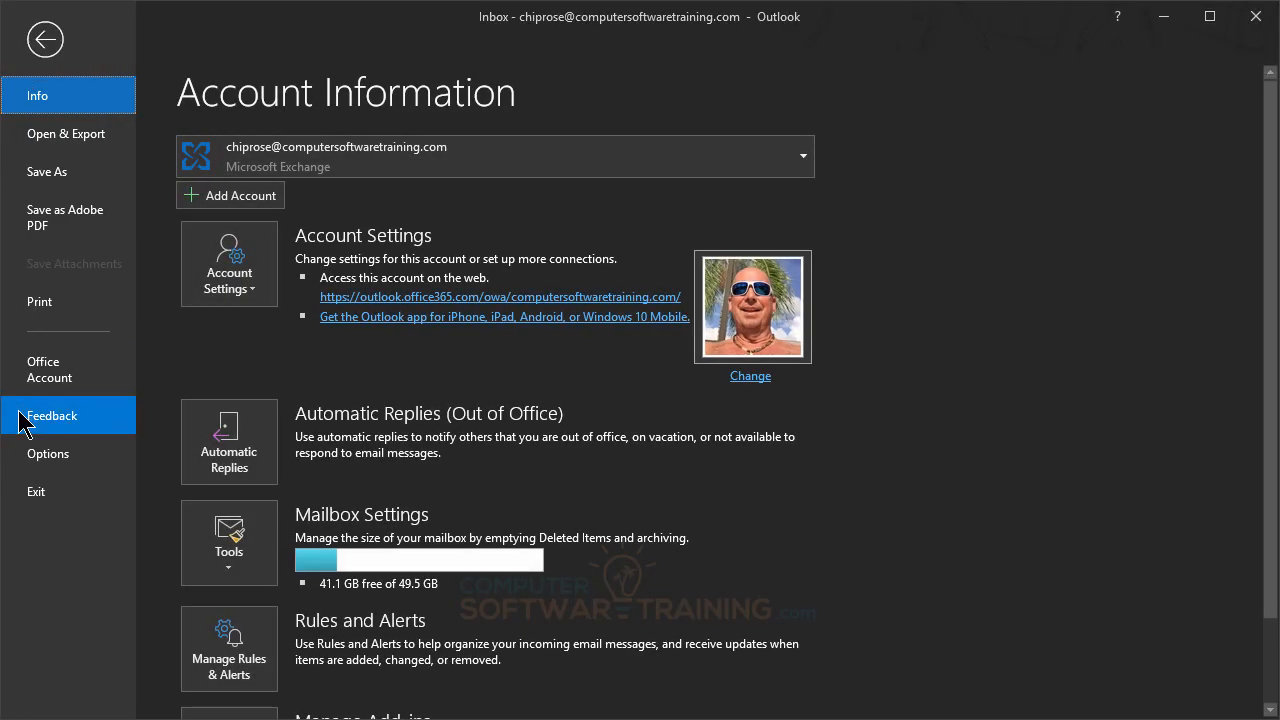
click(53, 456)
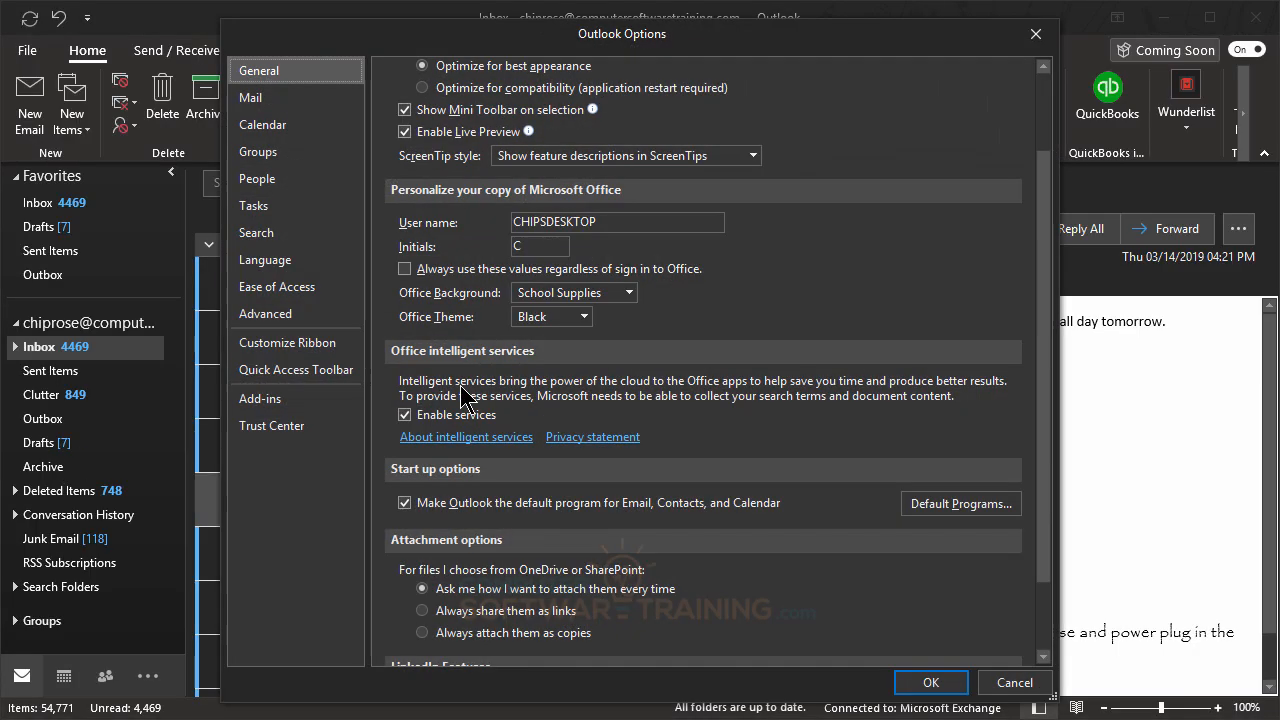
click(585, 317)
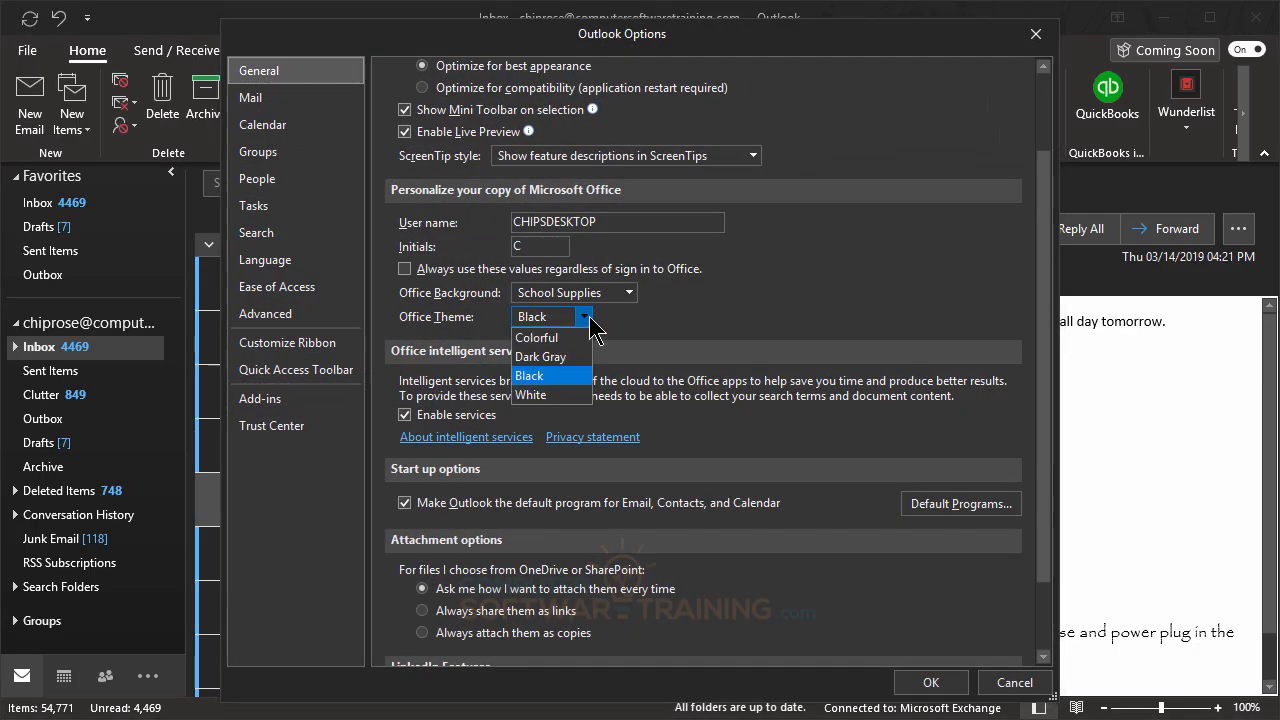
click(536, 396)
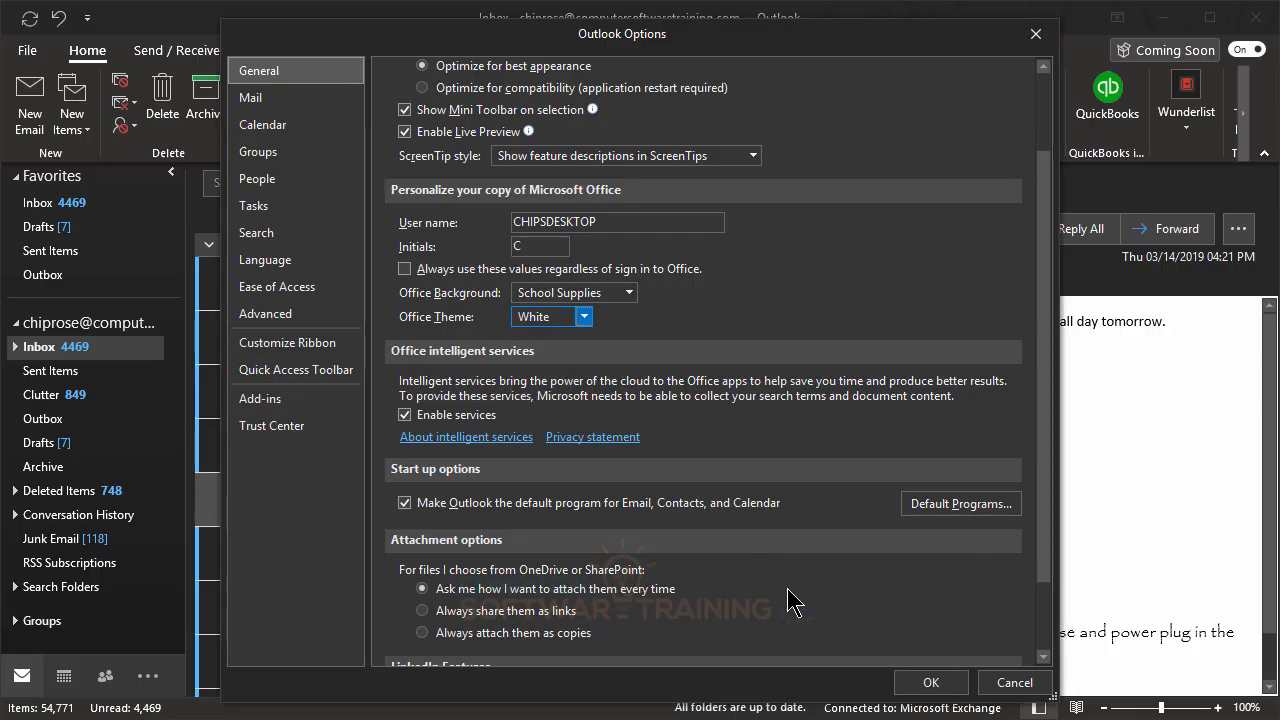
click(929, 683)
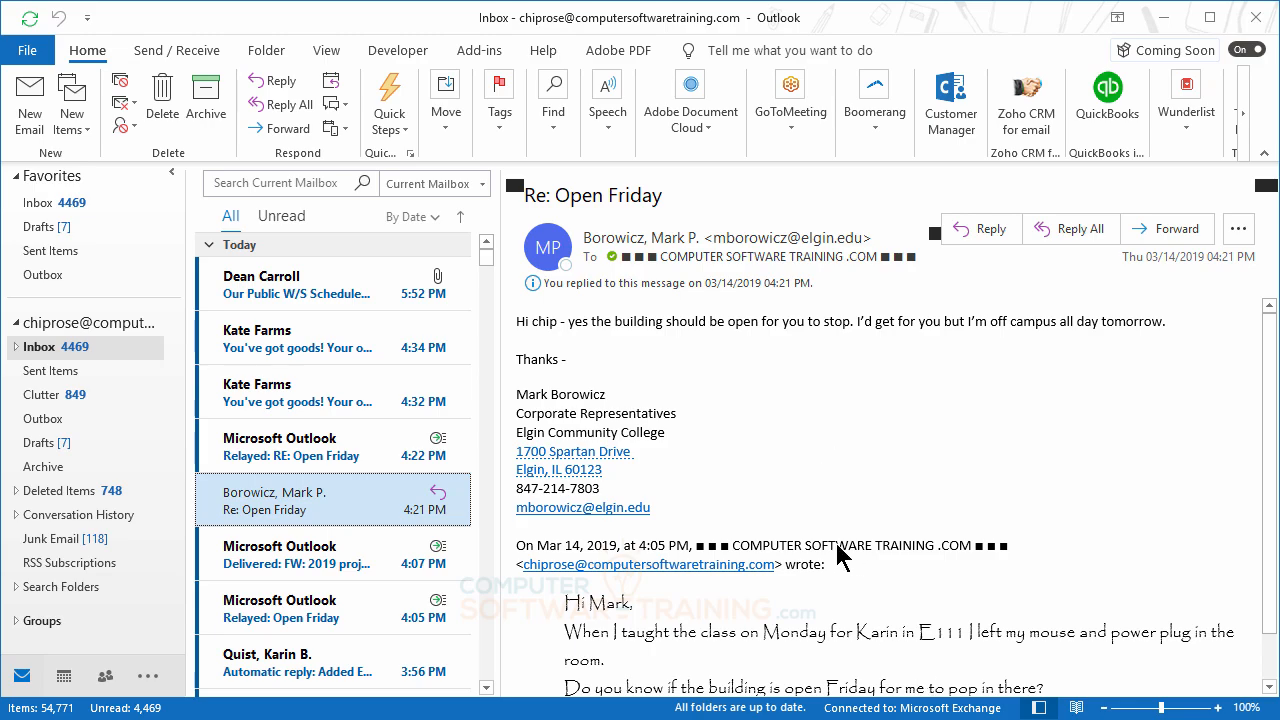
Step: Return to the Outlook options, set the Office Theme to Colorful and apply it
click(30, 52)
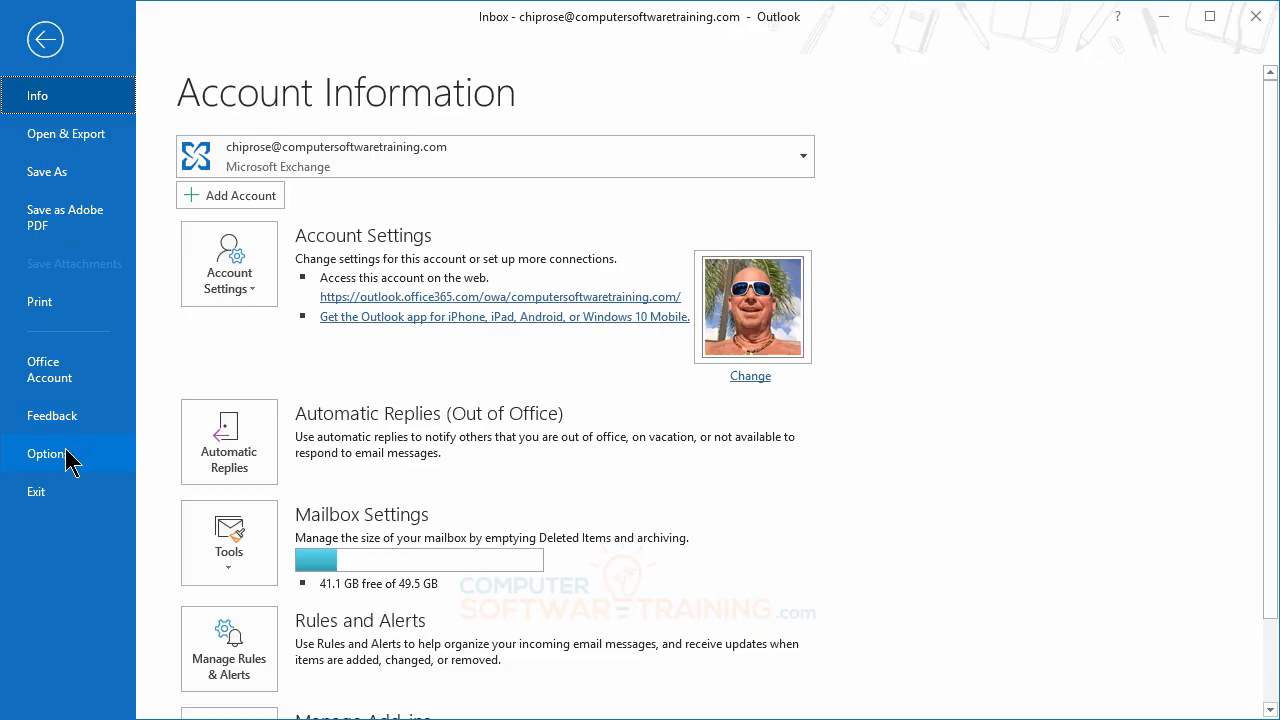
click(48, 454)
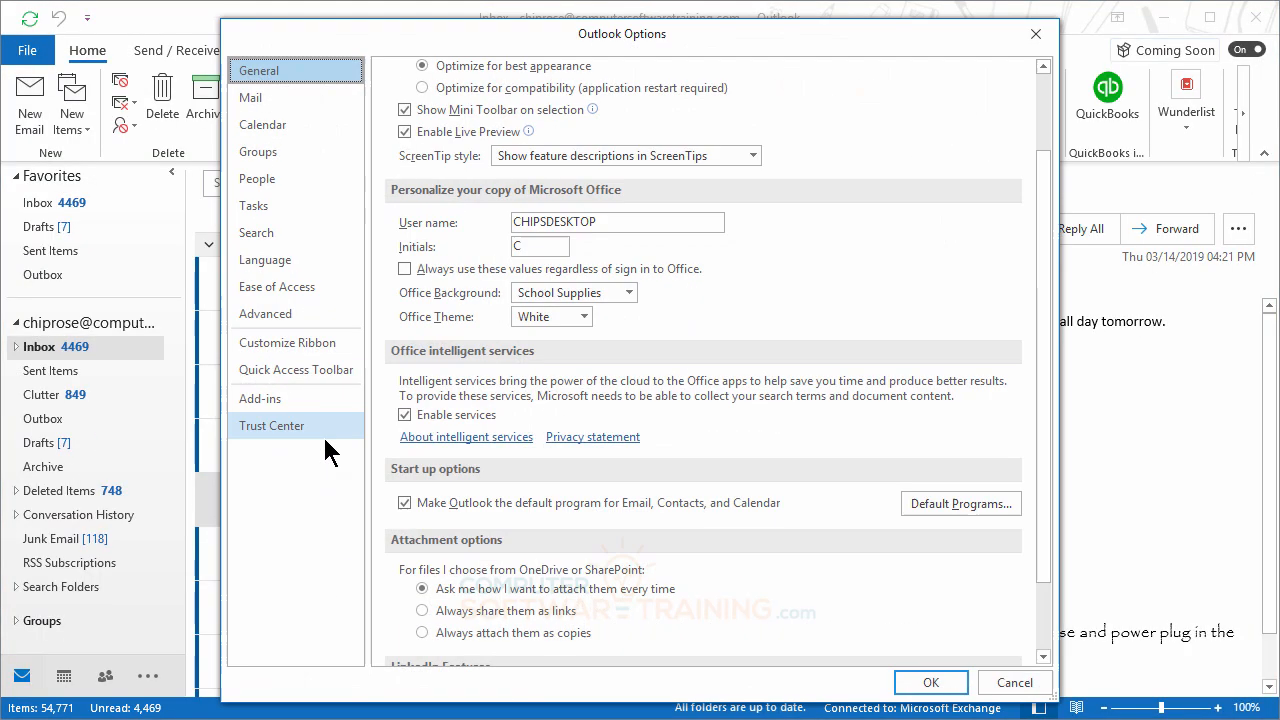
click(574, 314)
click(540, 339)
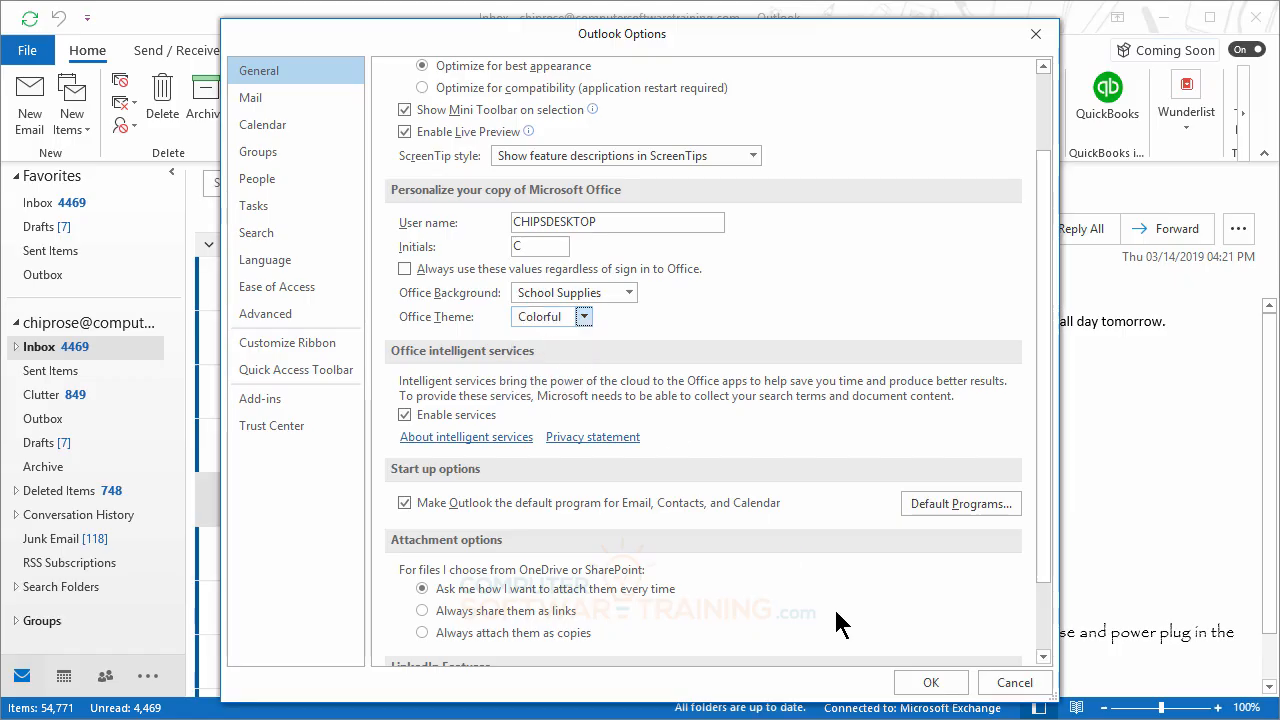
click(930, 682)
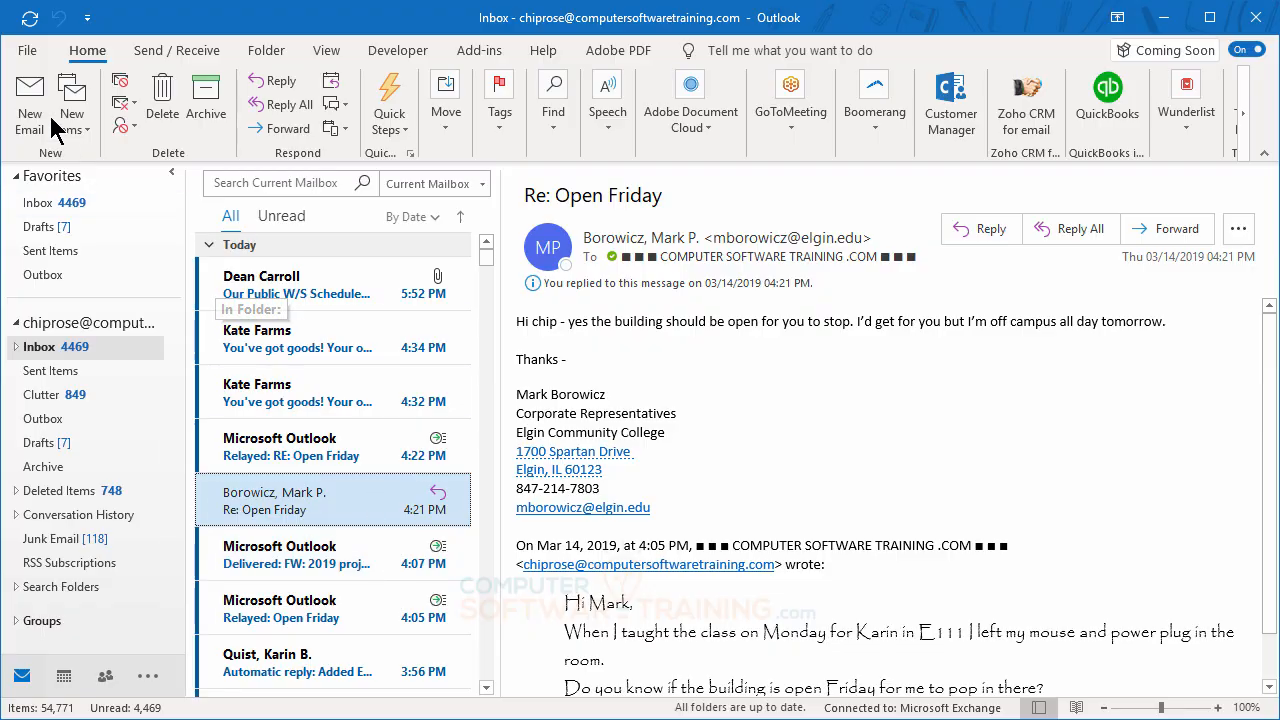
Step: Open the Mail page of the Outlook options and review the available message composition formats, leaving HTML selected
click(28, 49)
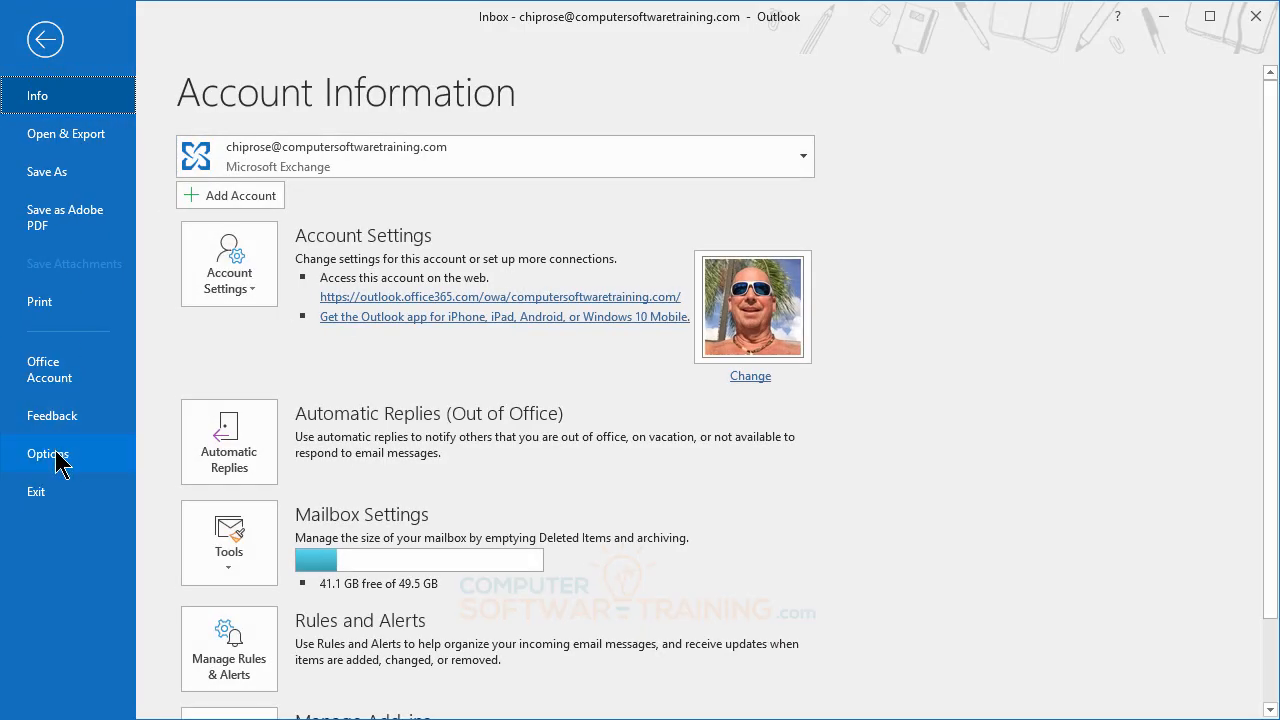
click(55, 455)
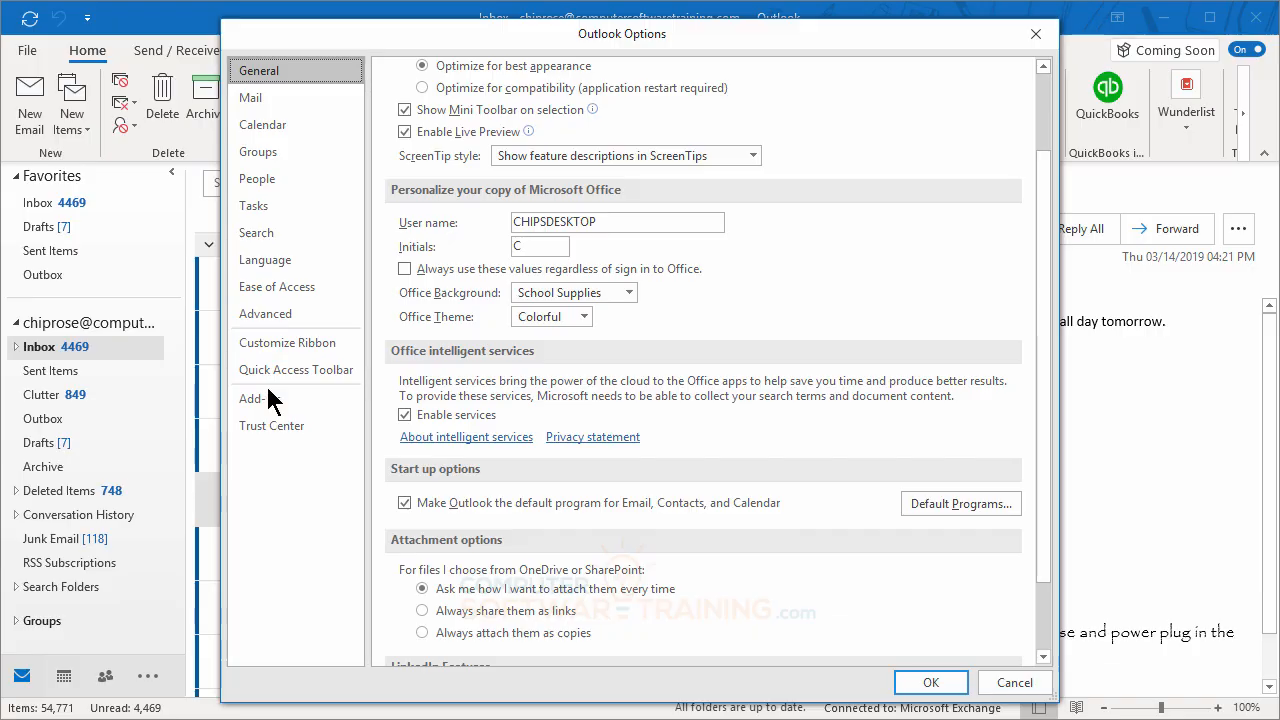
click(252, 100)
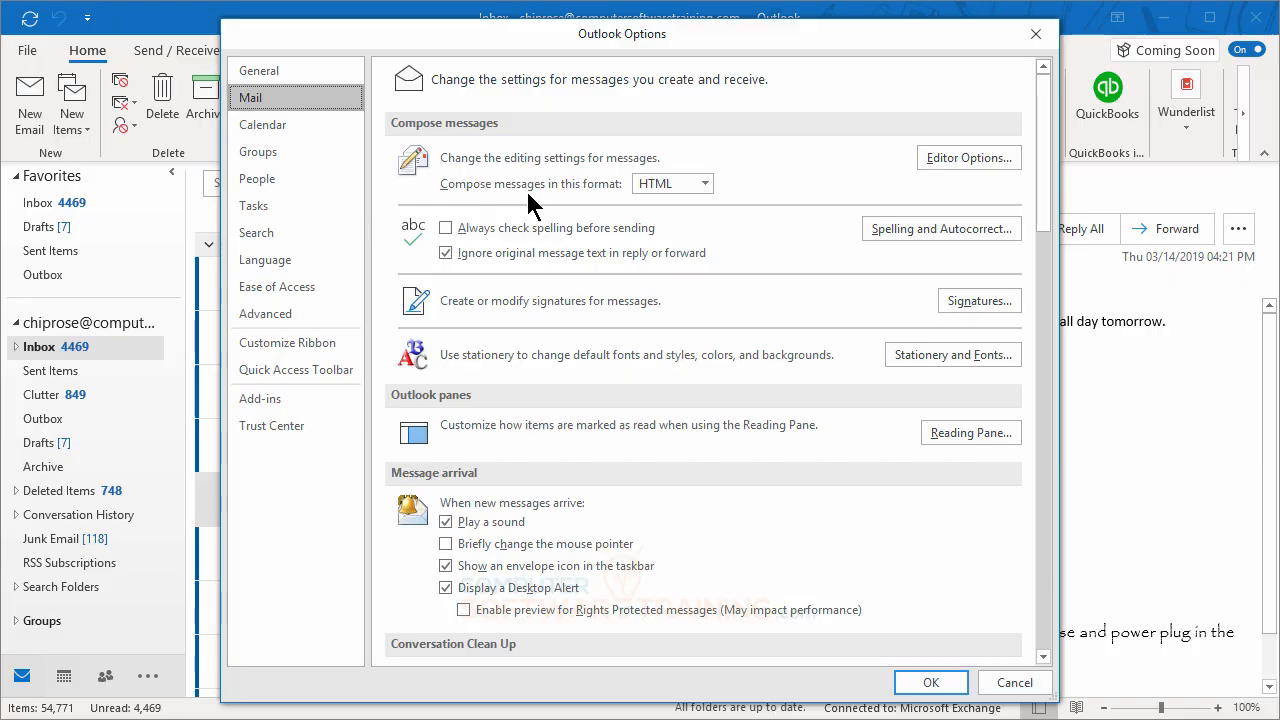
click(704, 185)
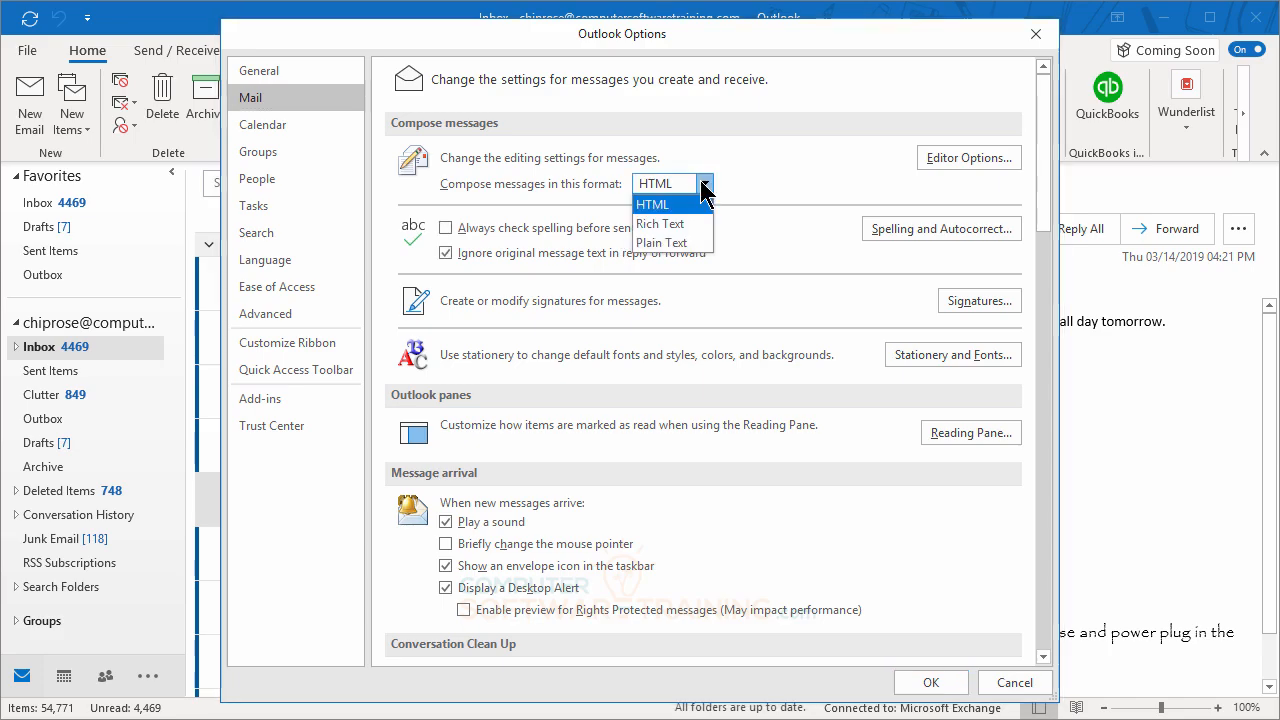
click(774, 158)
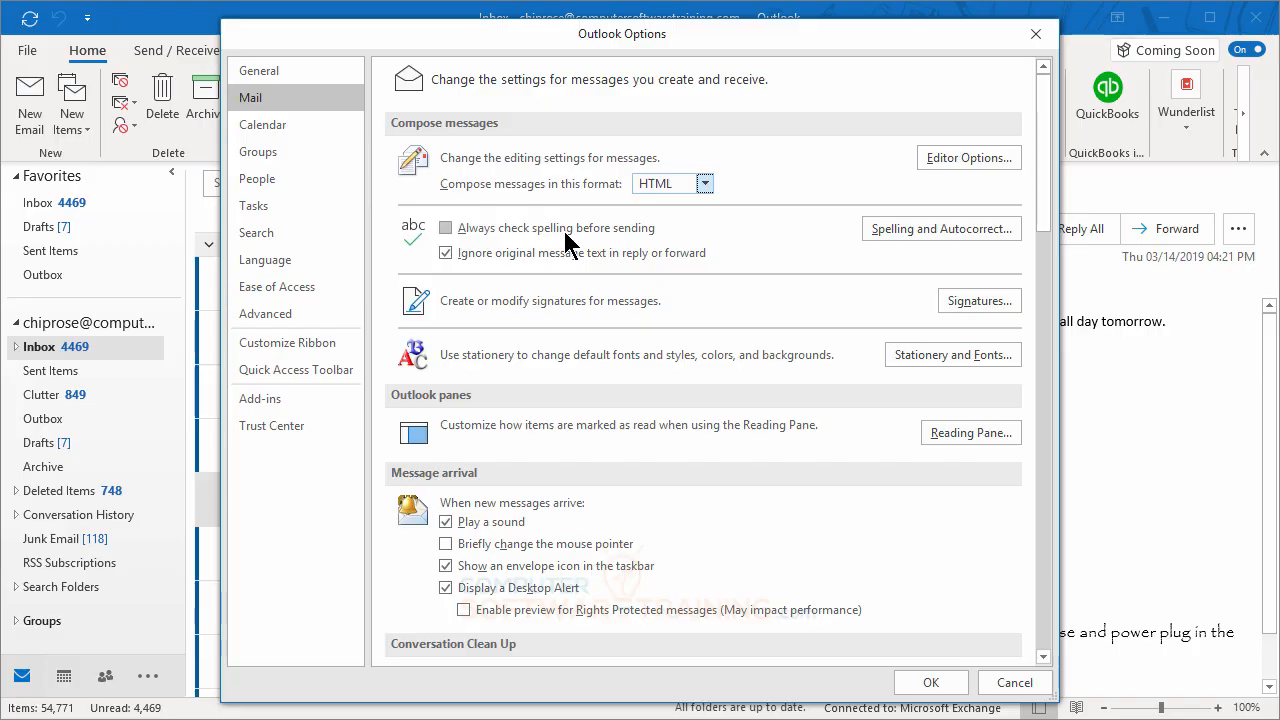
Step: Open the e-mail signature settings from the Mail options
key(Tab)
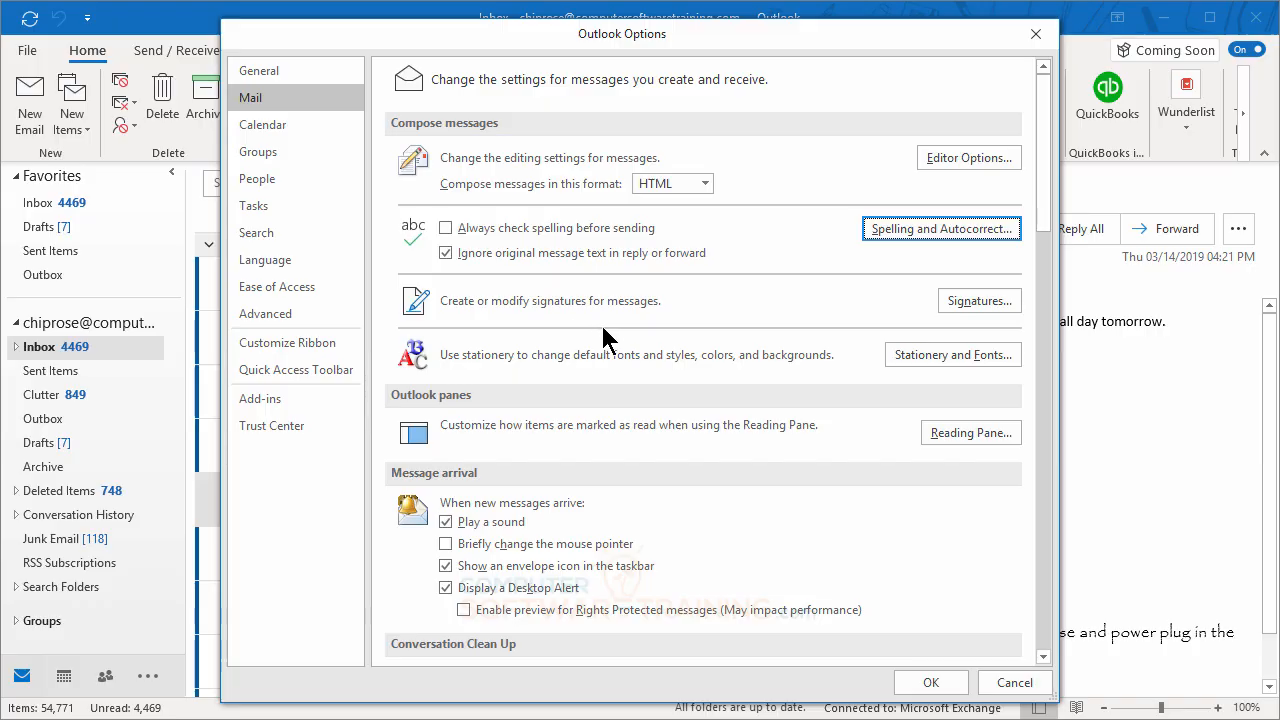
click(975, 301)
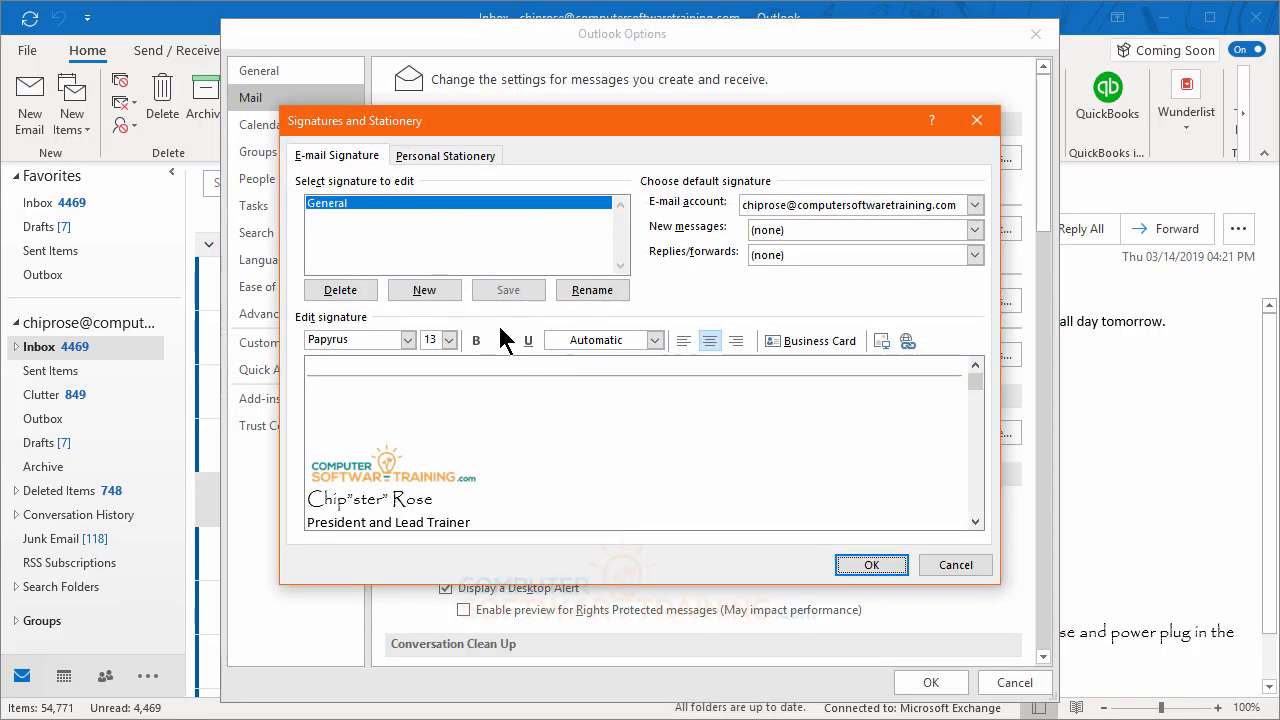
click(801, 524)
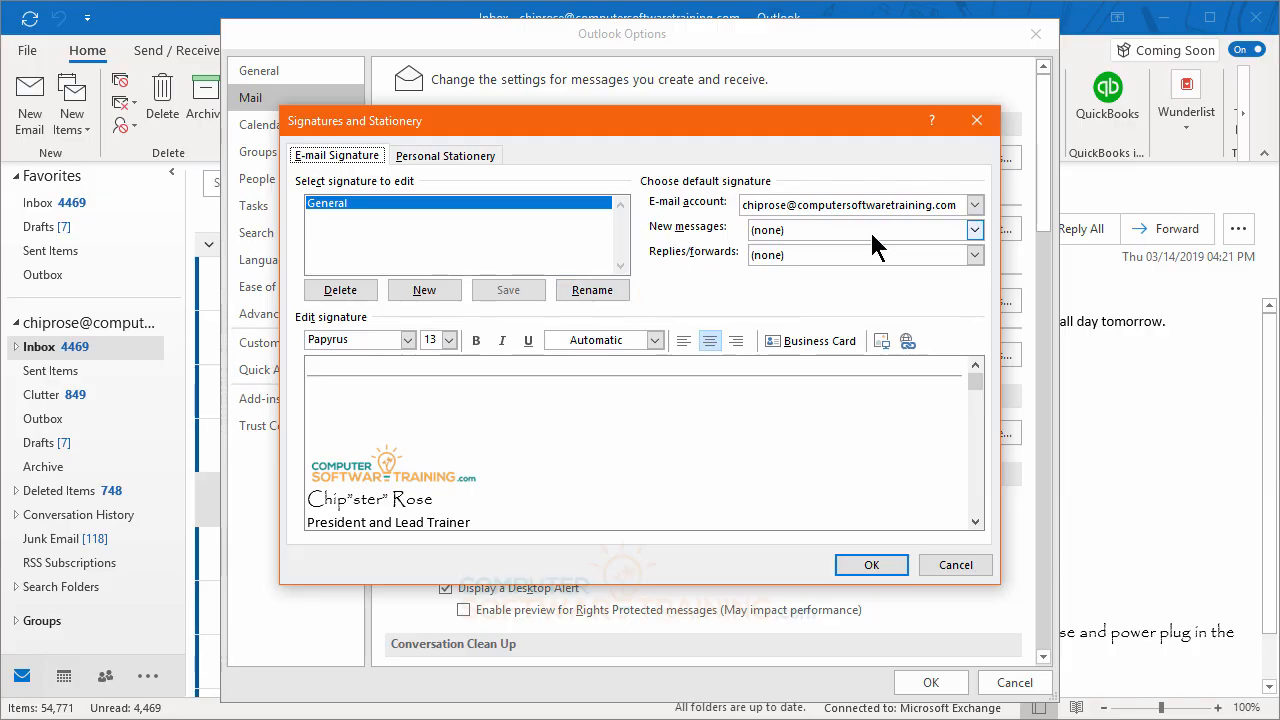
Step: Try General as the default signature for new messages and return the setting to (none)
click(975, 231)
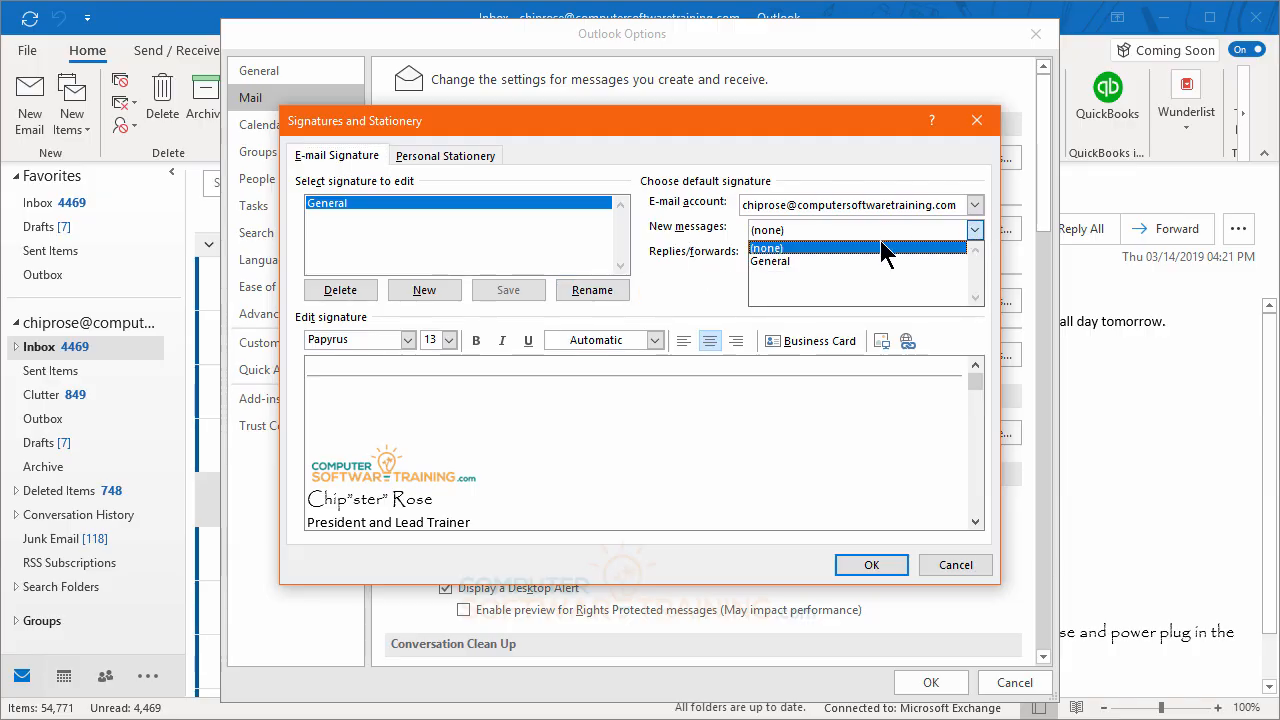
click(778, 262)
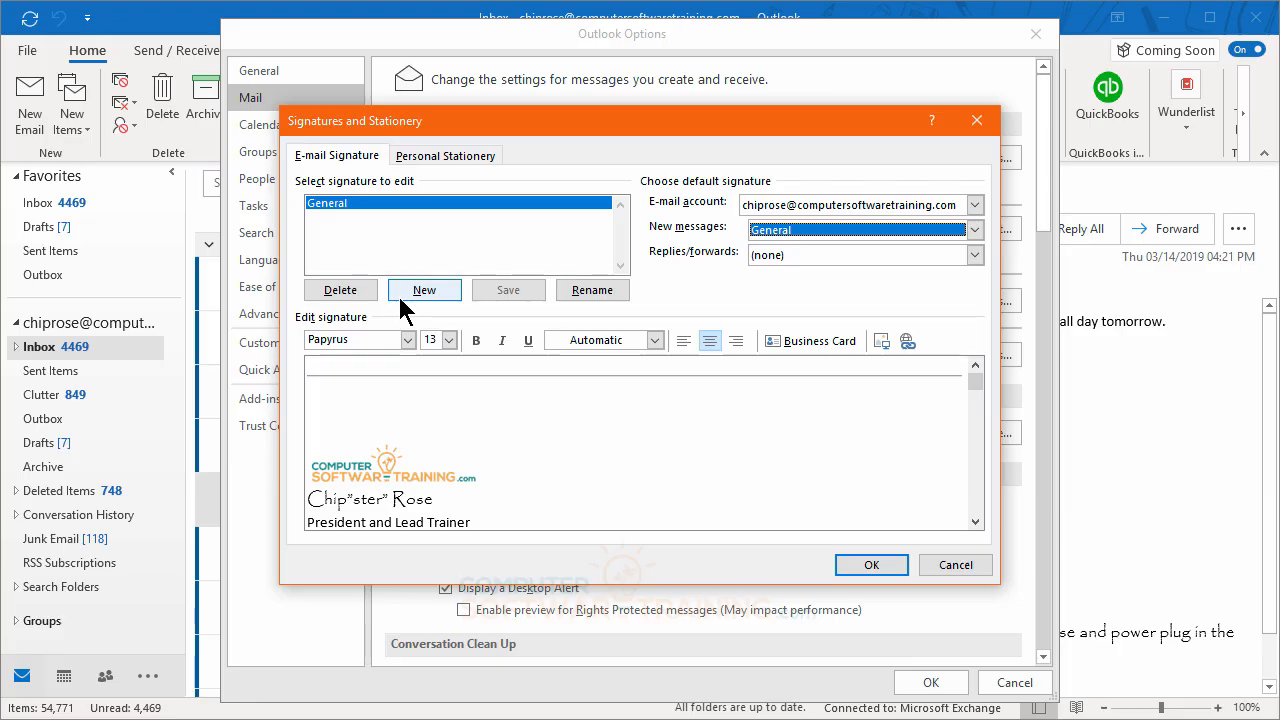
click(975, 230)
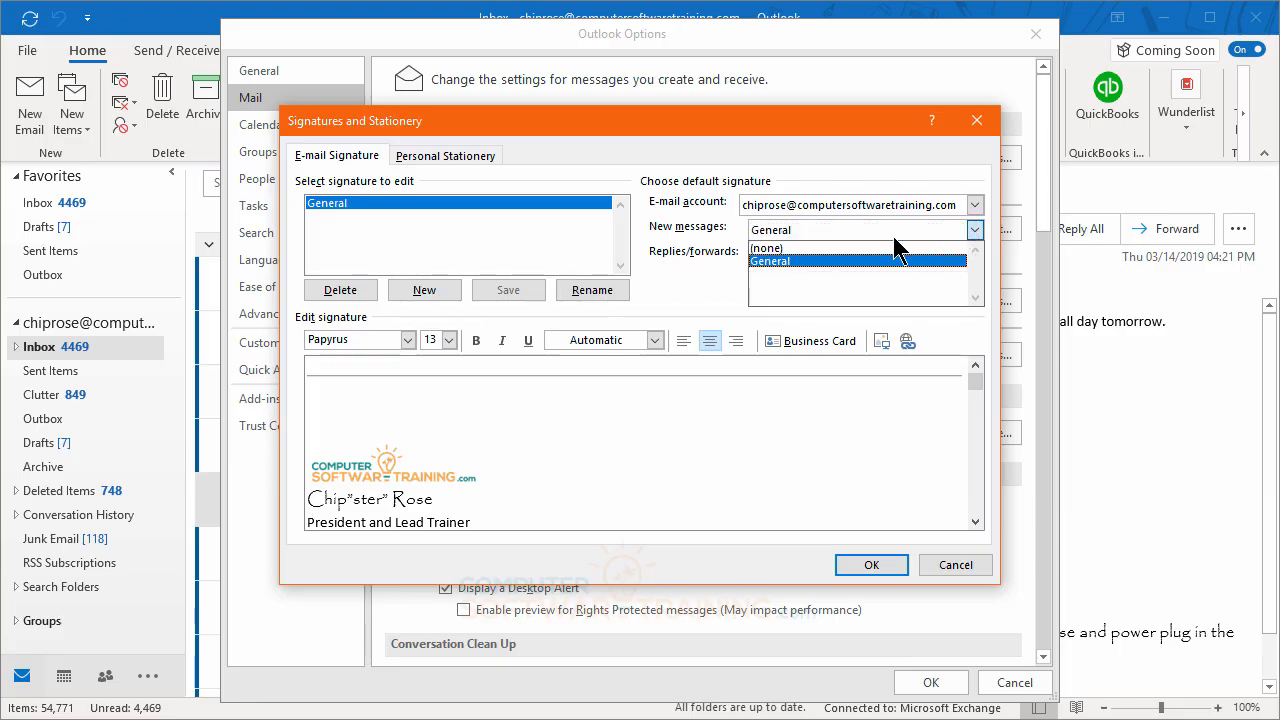
click(770, 248)
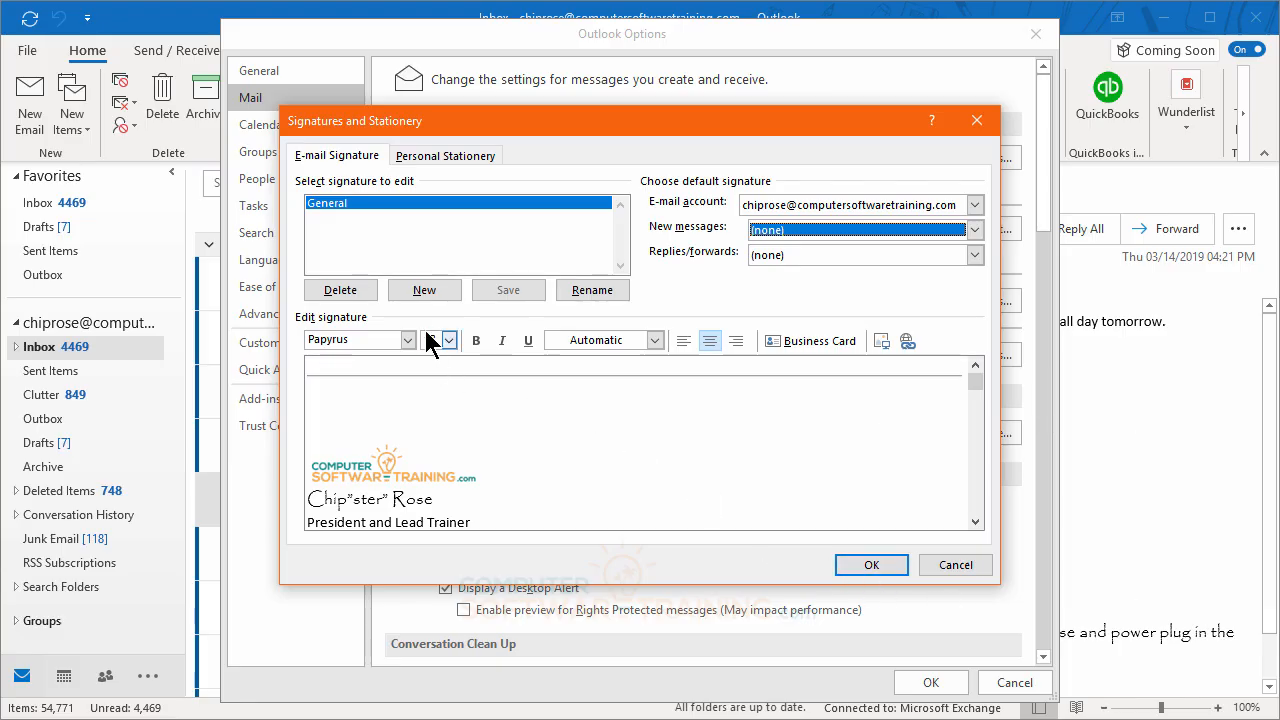
Step: Create a new e-mail signature named #1
click(423, 290)
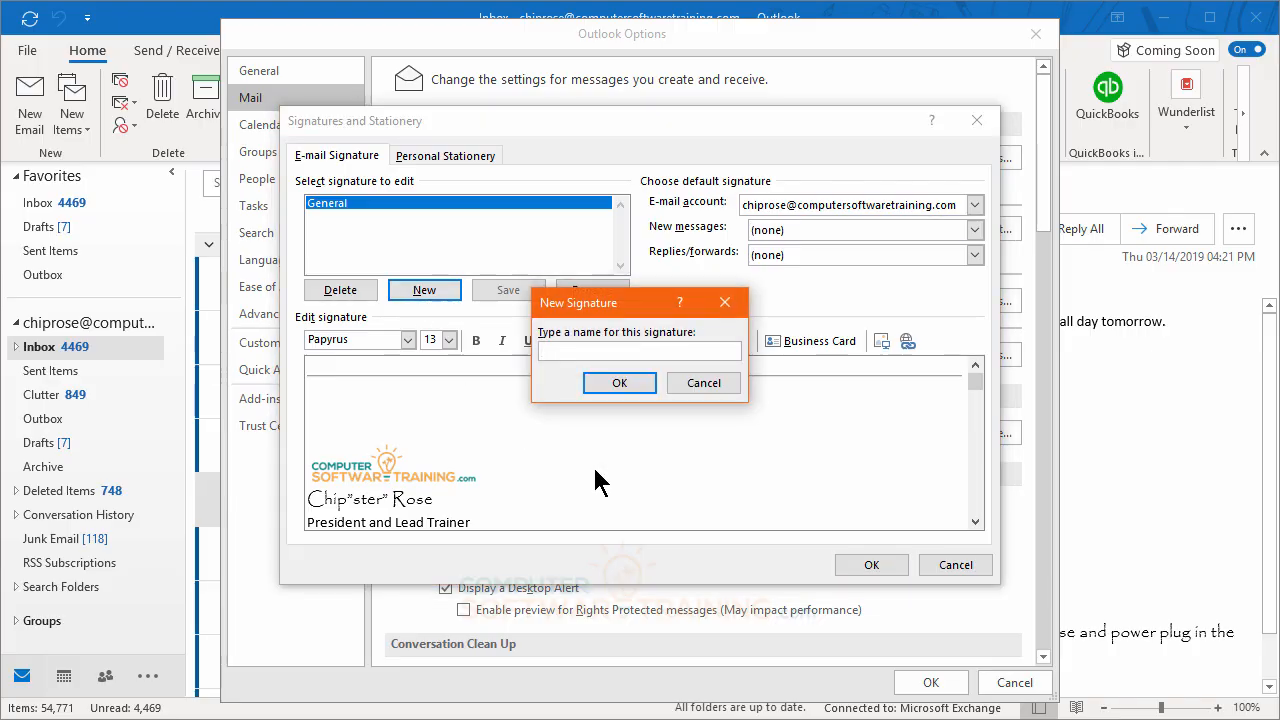
text(#1)
click(603, 381)
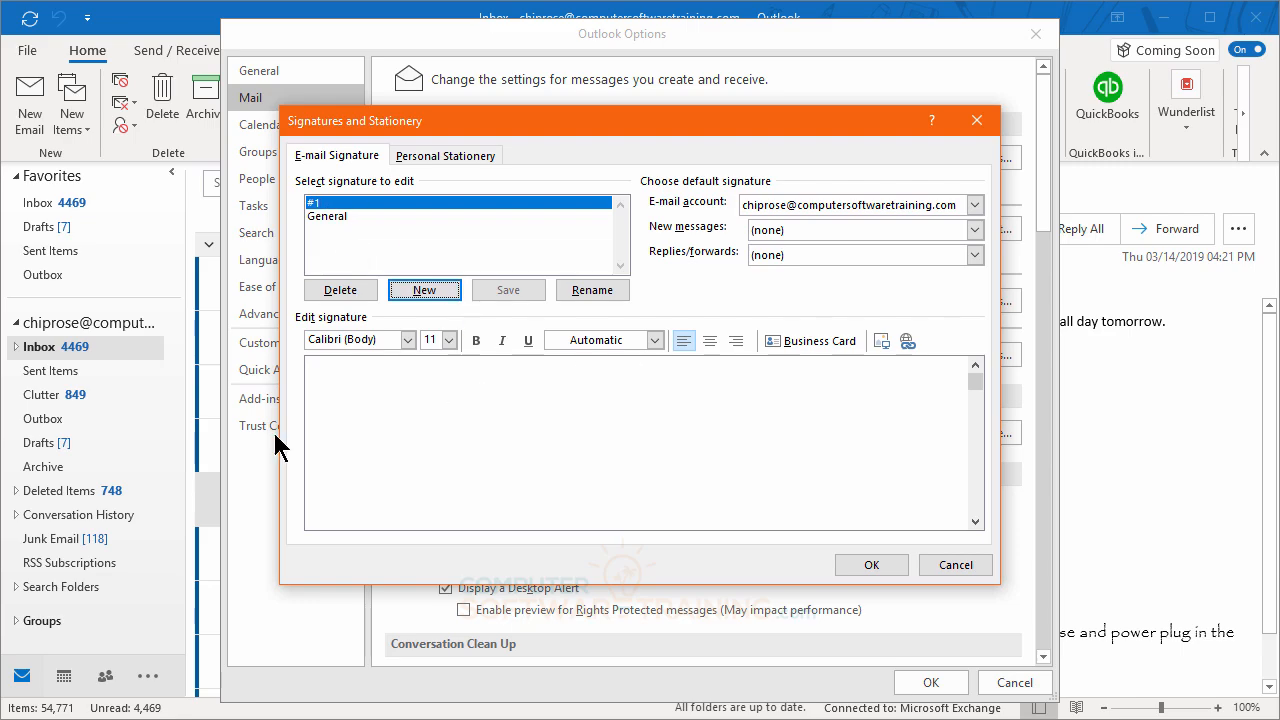
Step: Write the #1 signature's text as "Sincerely Your," with the sender's full name on the line below, and check the available paste options
click(330, 218)
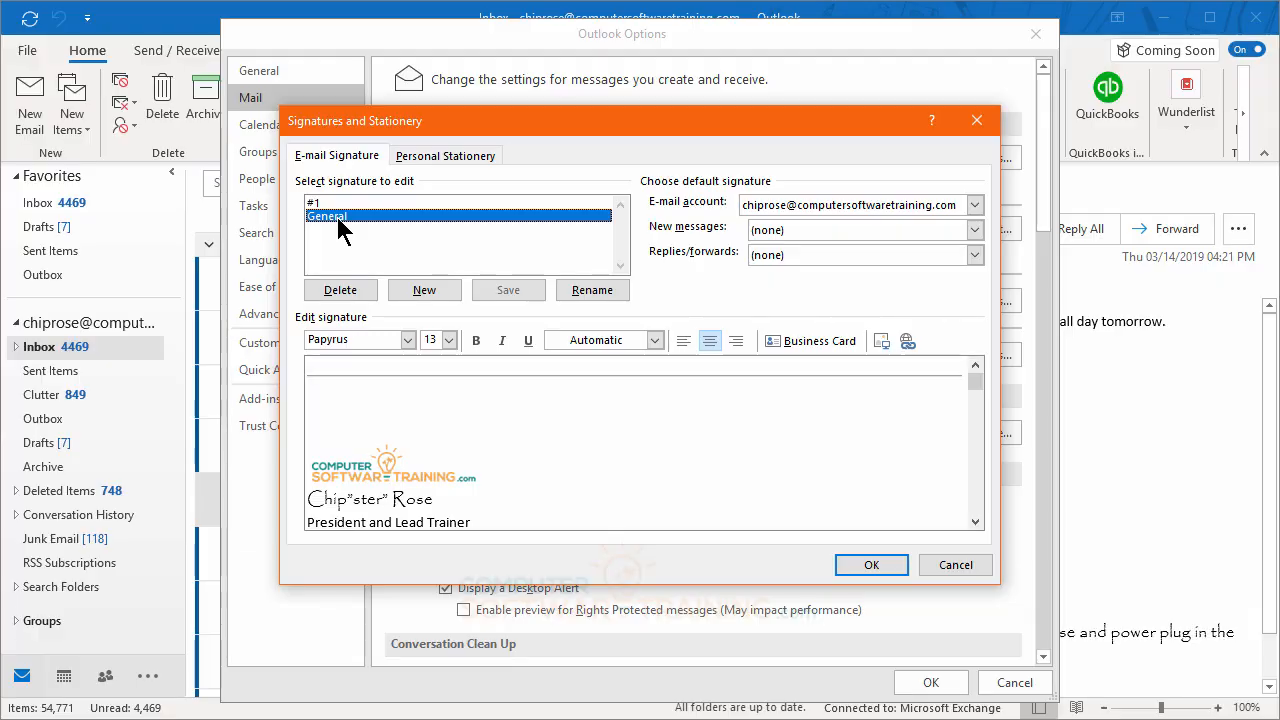
click(330, 203)
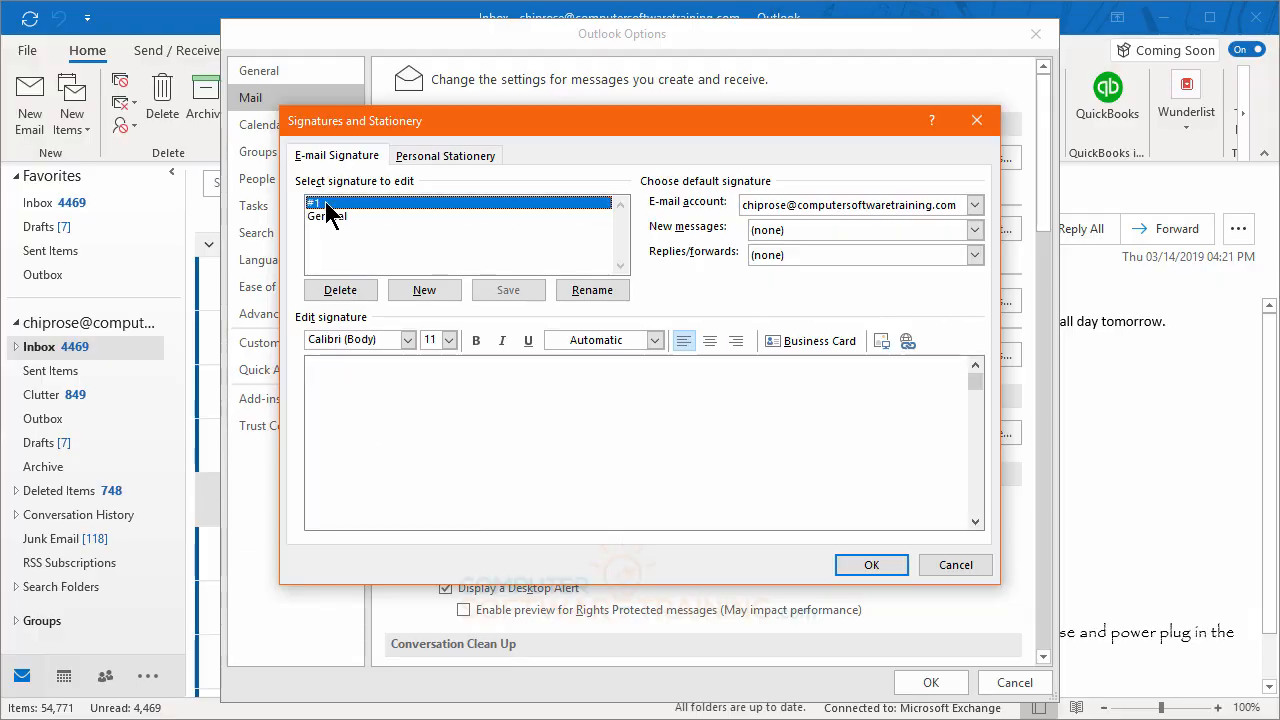
click(369, 378)
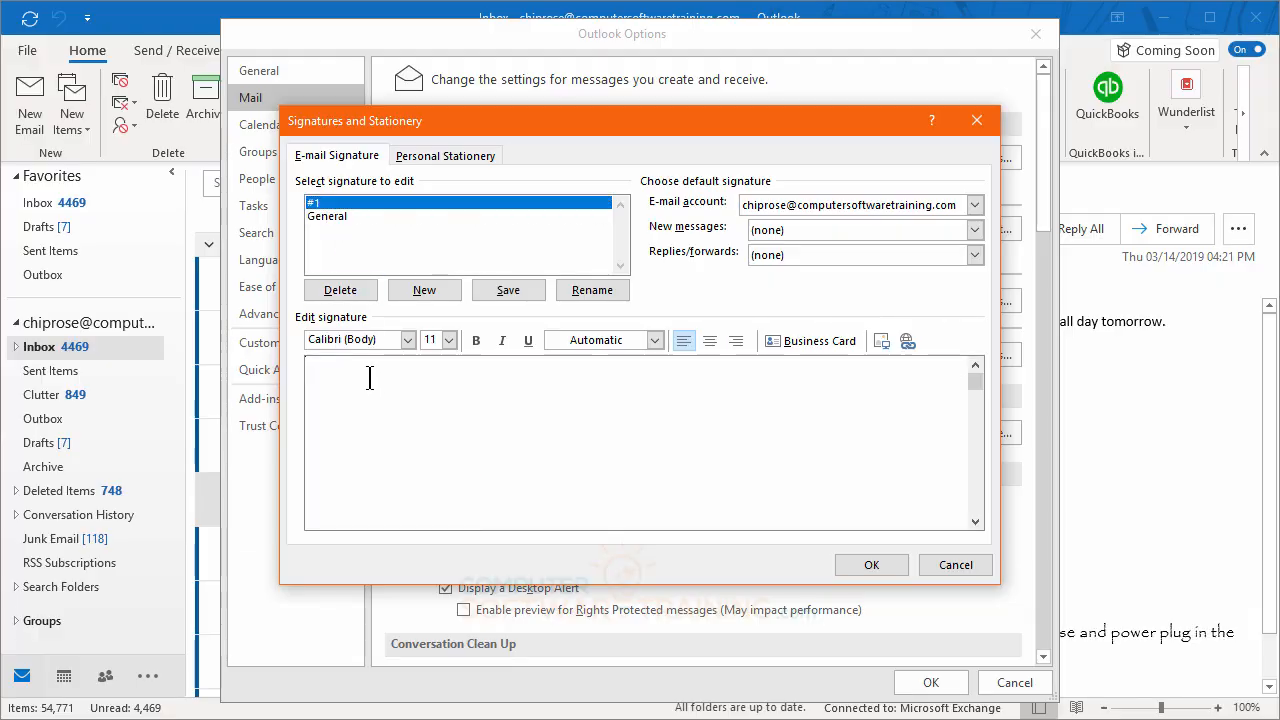
text(Sinve)
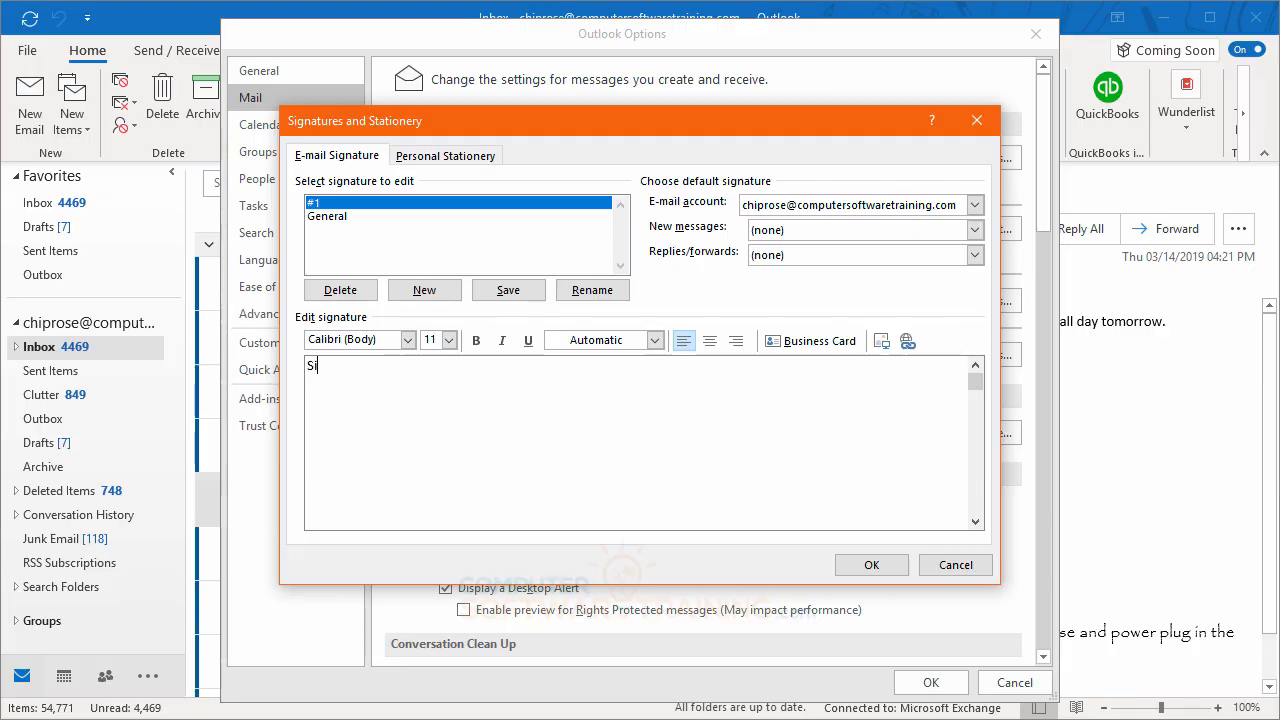
key(BackSpace)
key(BackSpace)
text(cerely Your, )
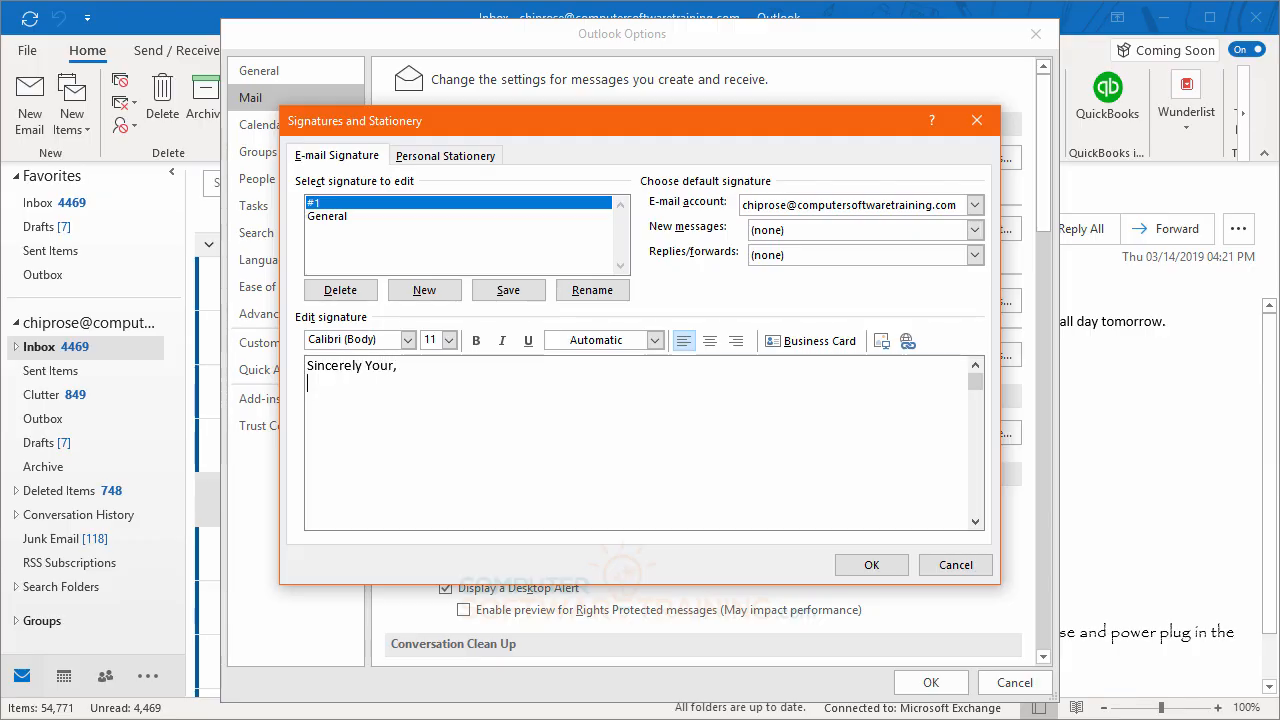
text(Chip Rose)
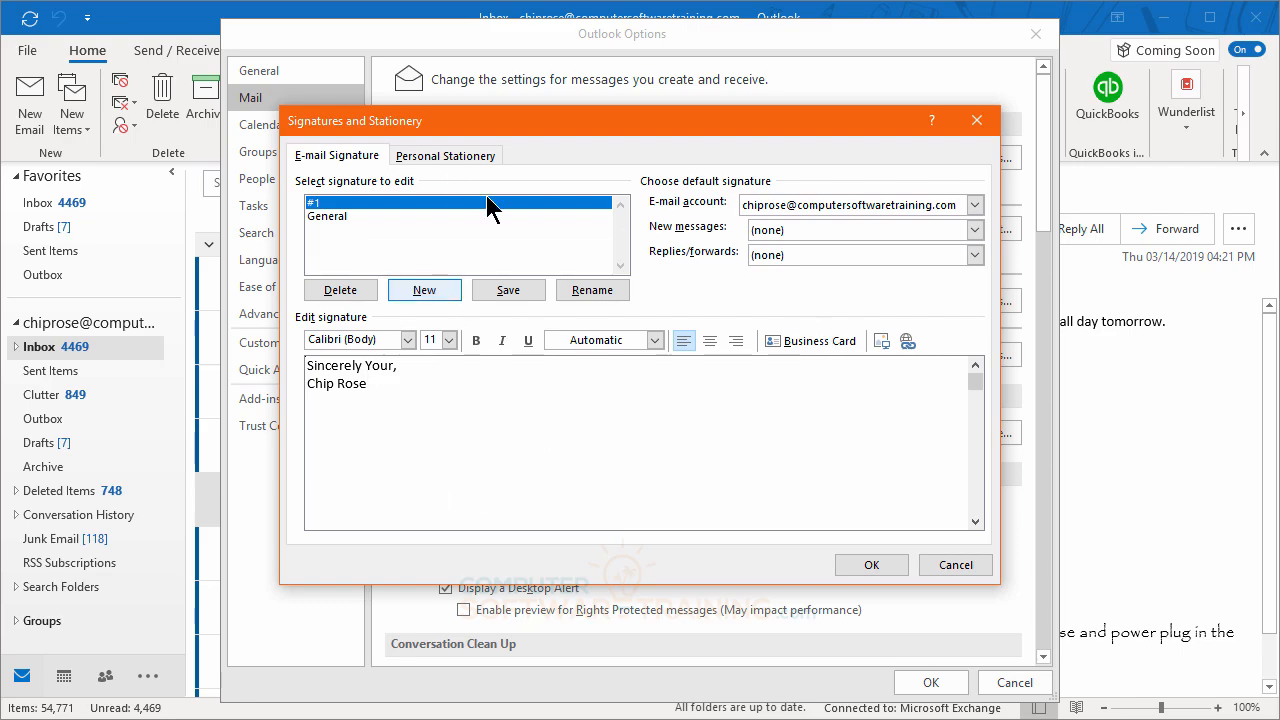
right_click(477, 398)
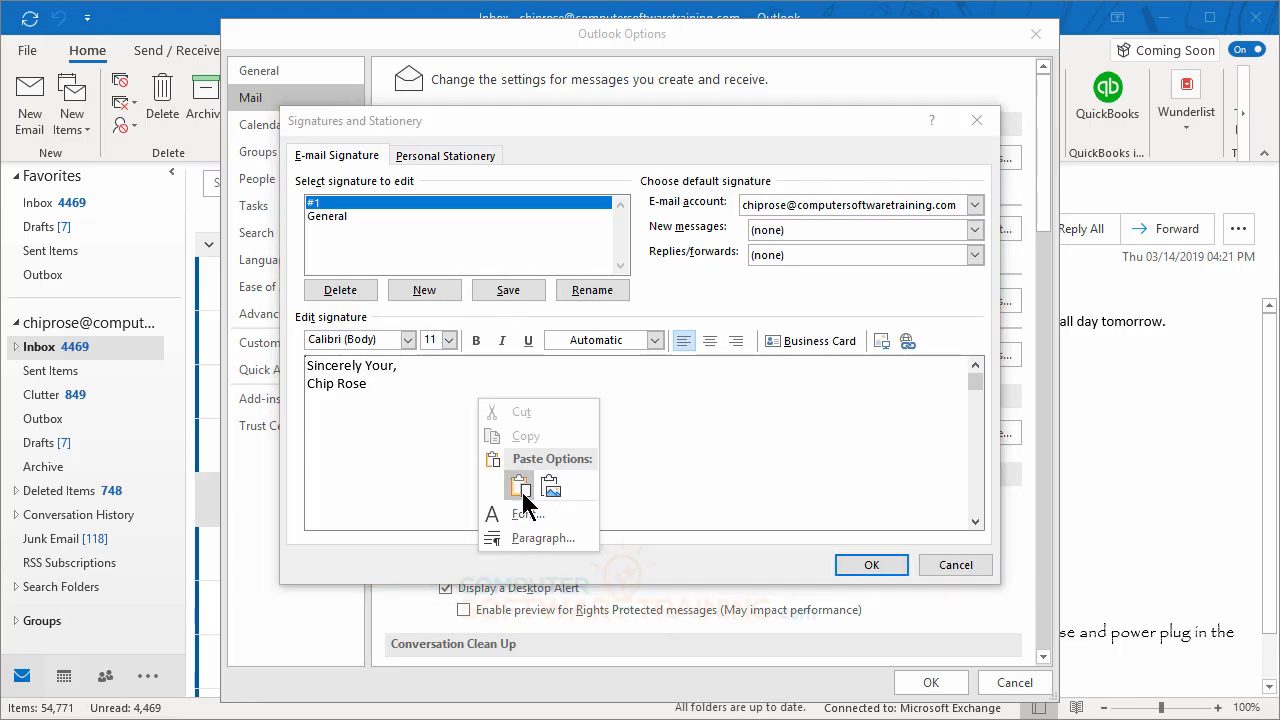
click(782, 428)
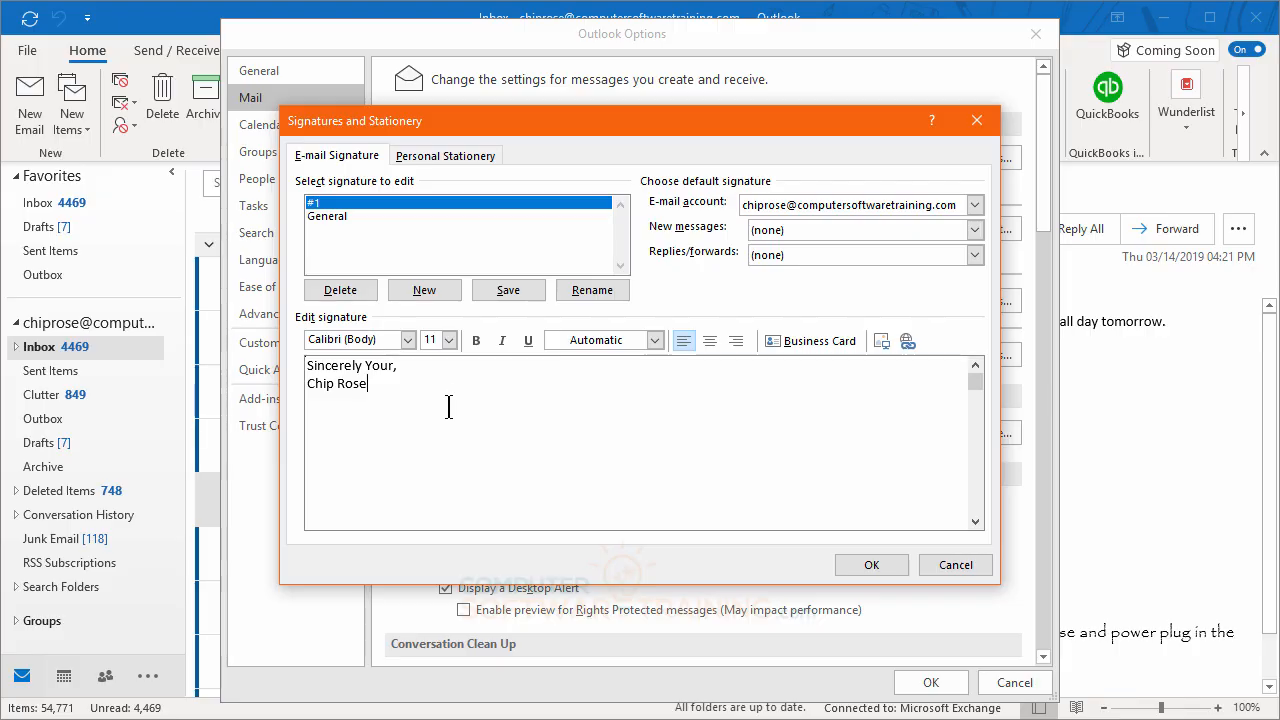
Step: Try signature #1 as the default for new messages and switch the default back to (none)
click(804, 228)
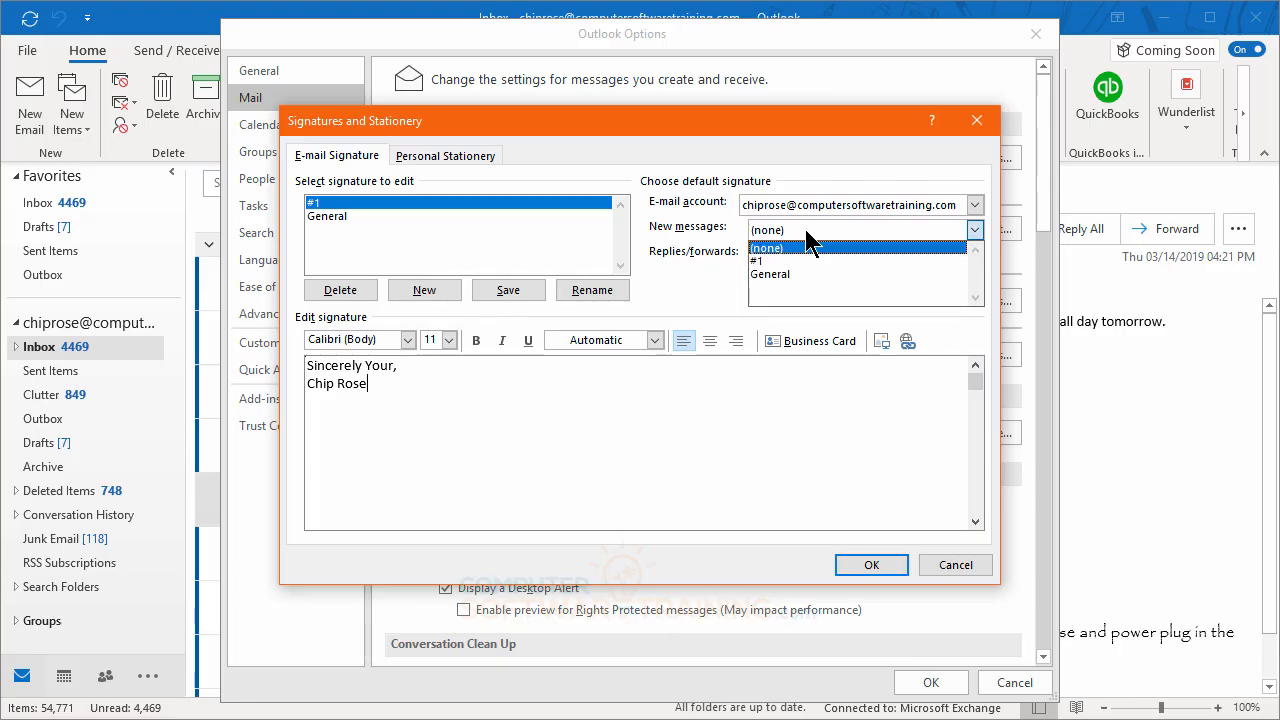
click(768, 262)
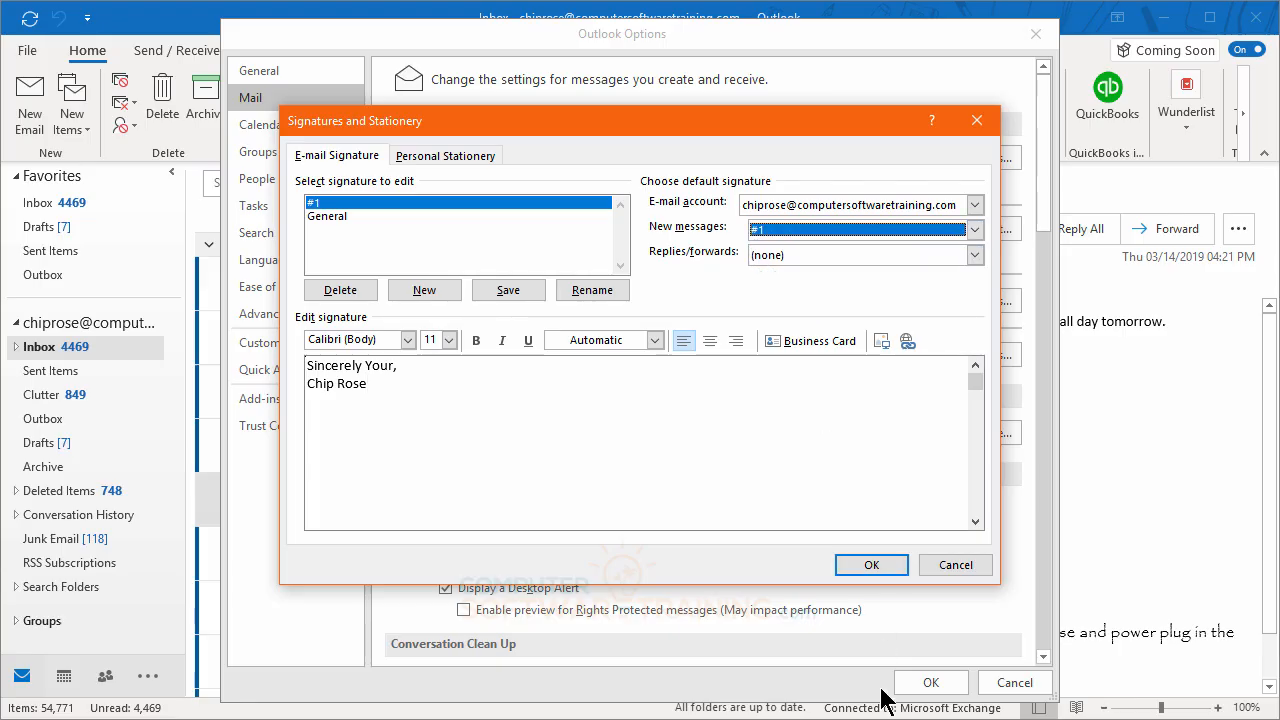
click(840, 229)
click(798, 249)
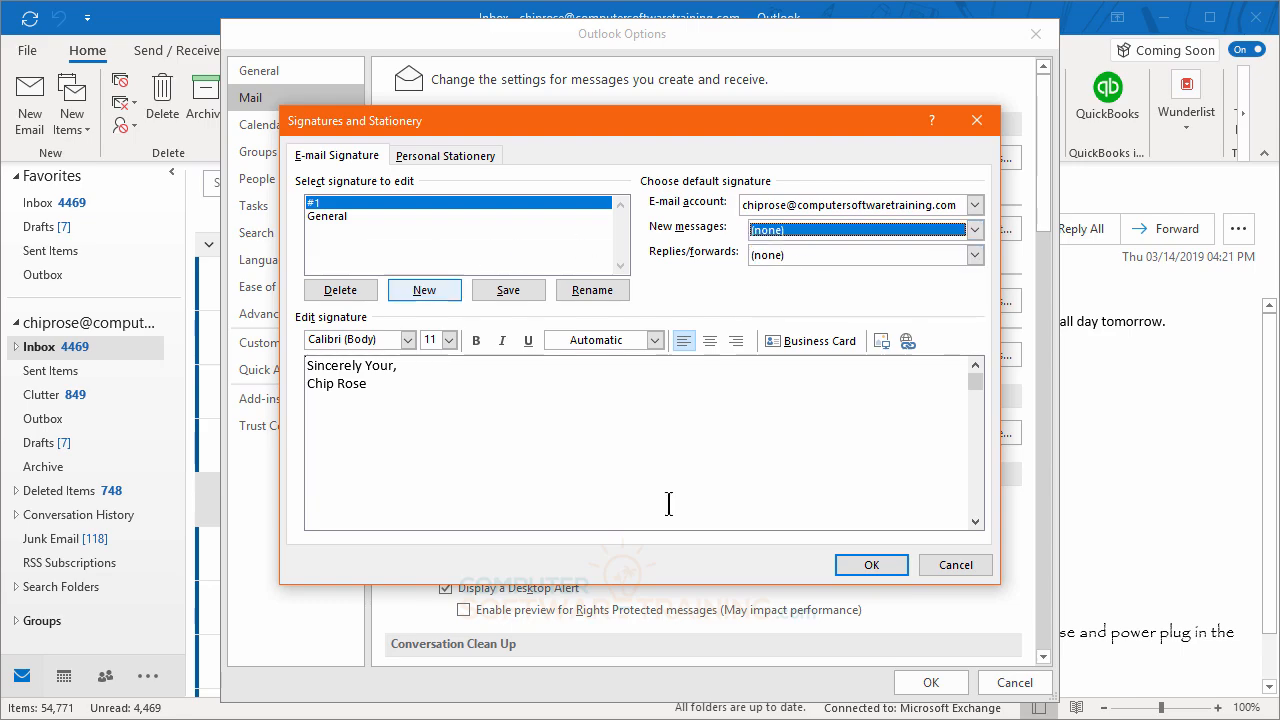
Step: Save the signature settings and open the Personal Stationery settings for message fonts and themes
click(864, 567)
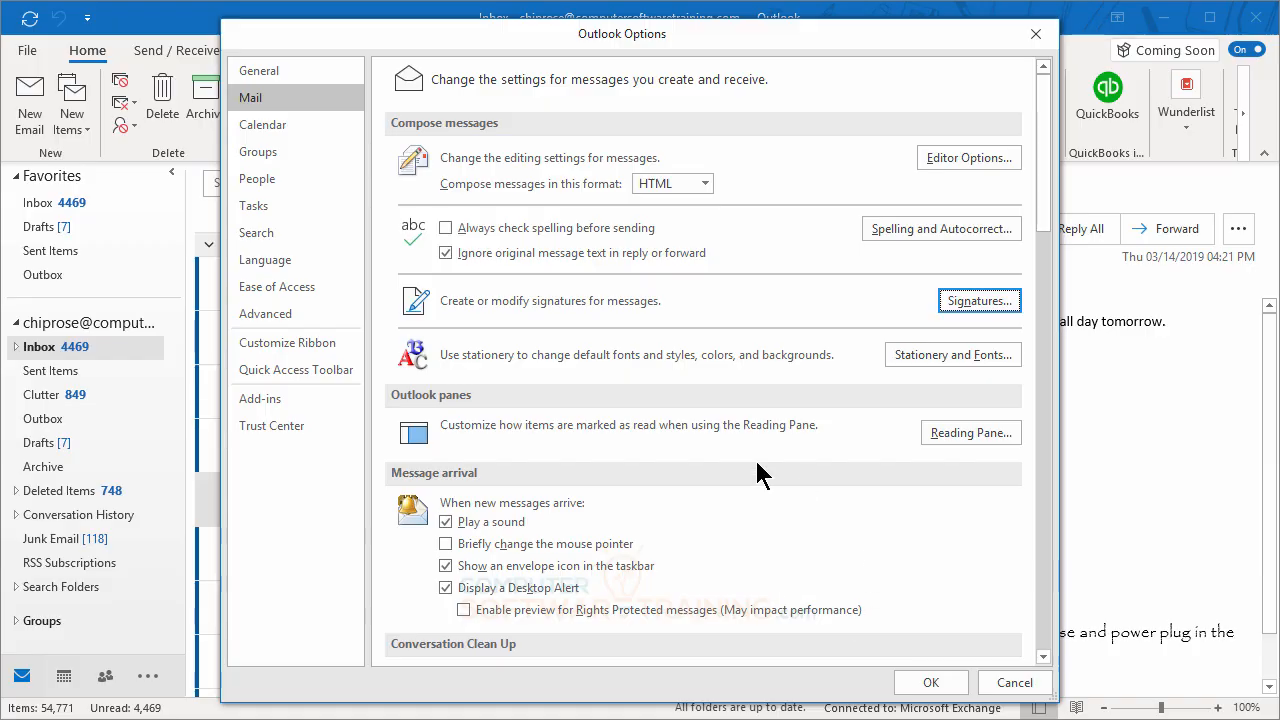
click(941, 353)
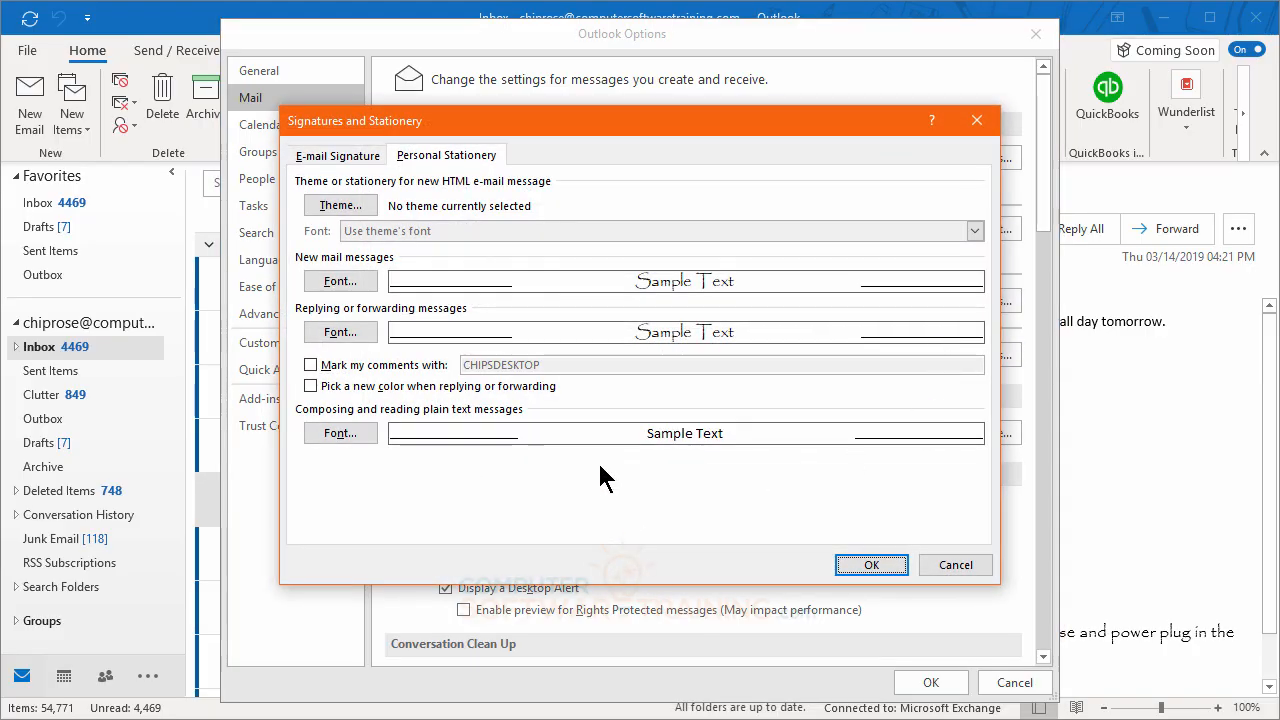
click(358, 160)
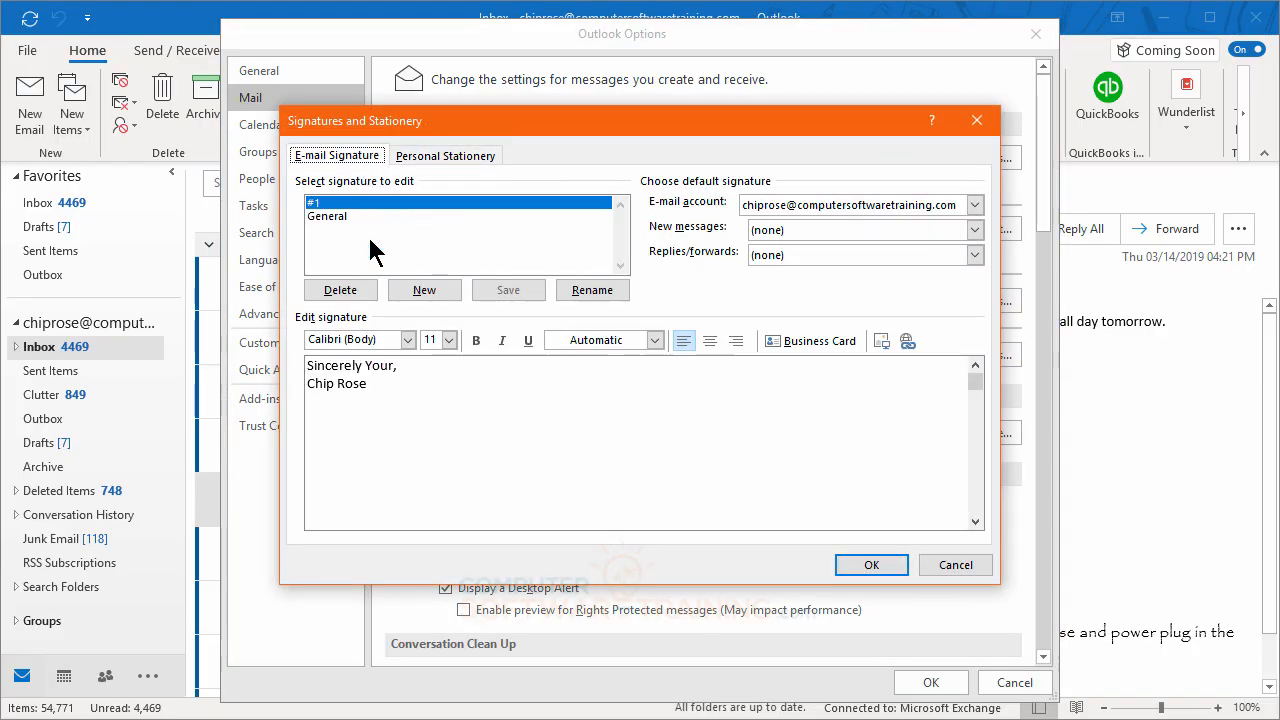
click(453, 160)
drag(716, 114, 685, 453)
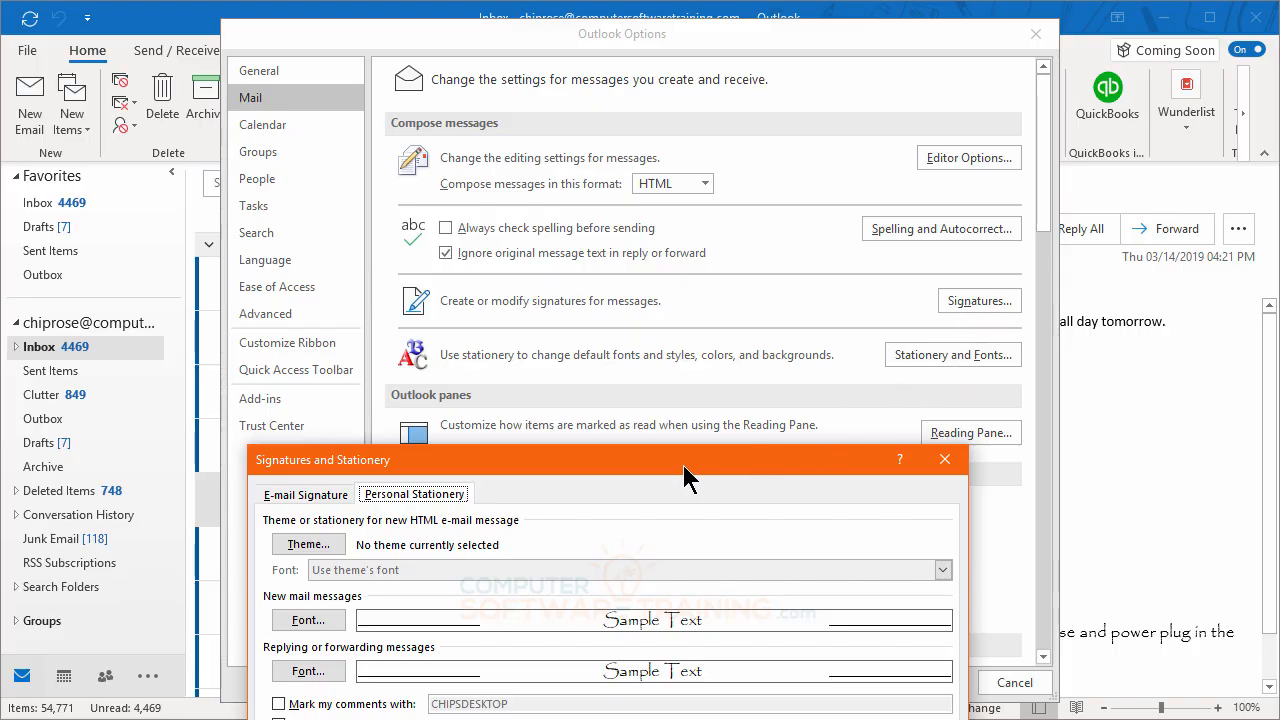
drag(685, 476, 778, 161)
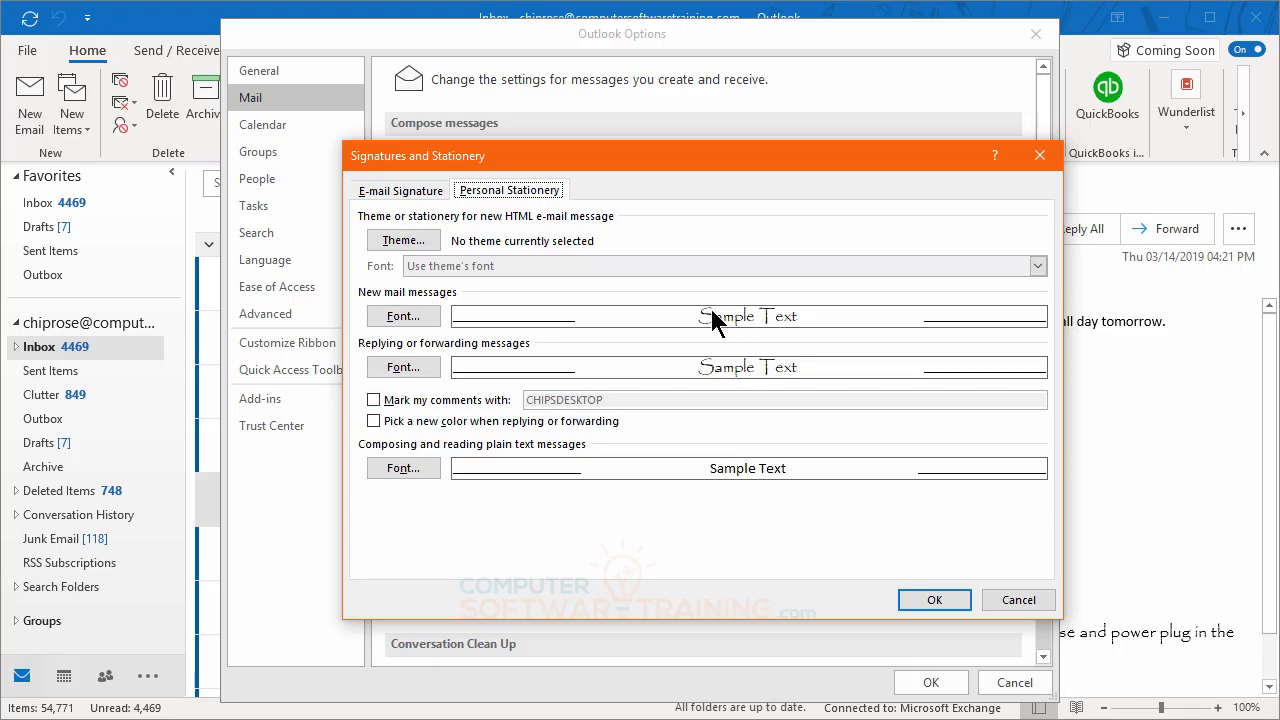
Step: Review the font settings for new mail messages and for replies and forwards without changing them
click(408, 318)
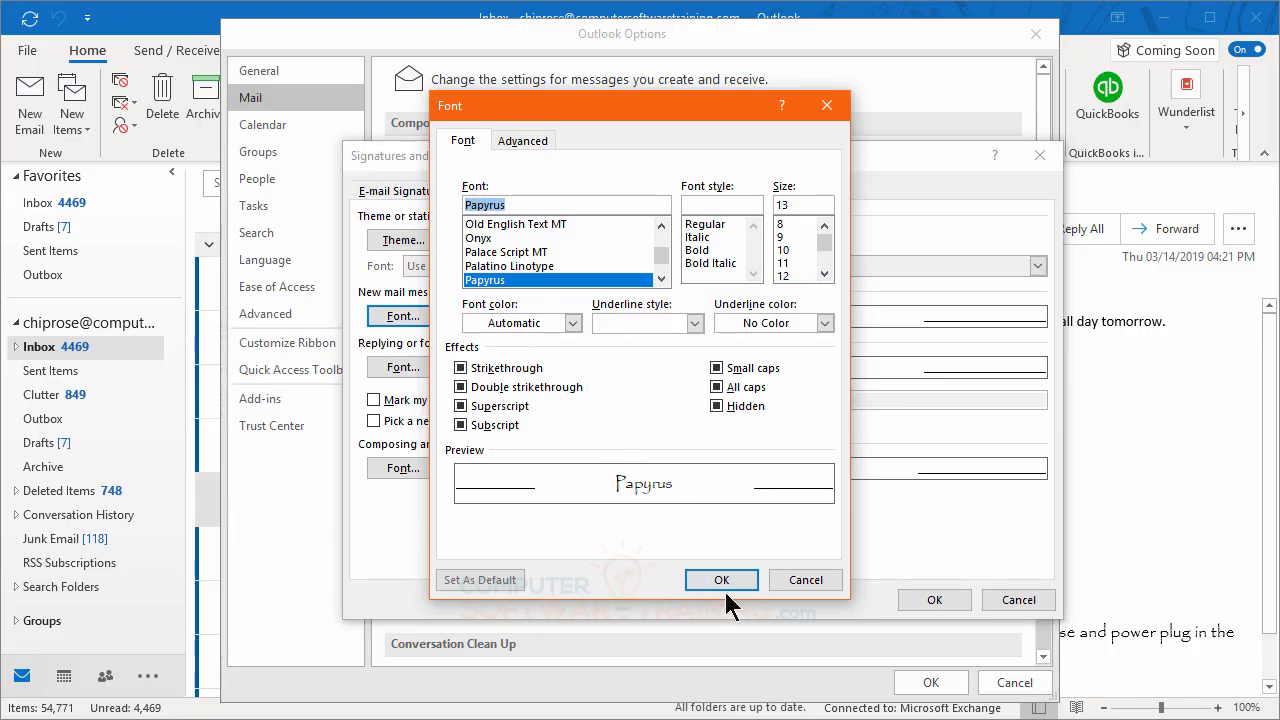
click(798, 579)
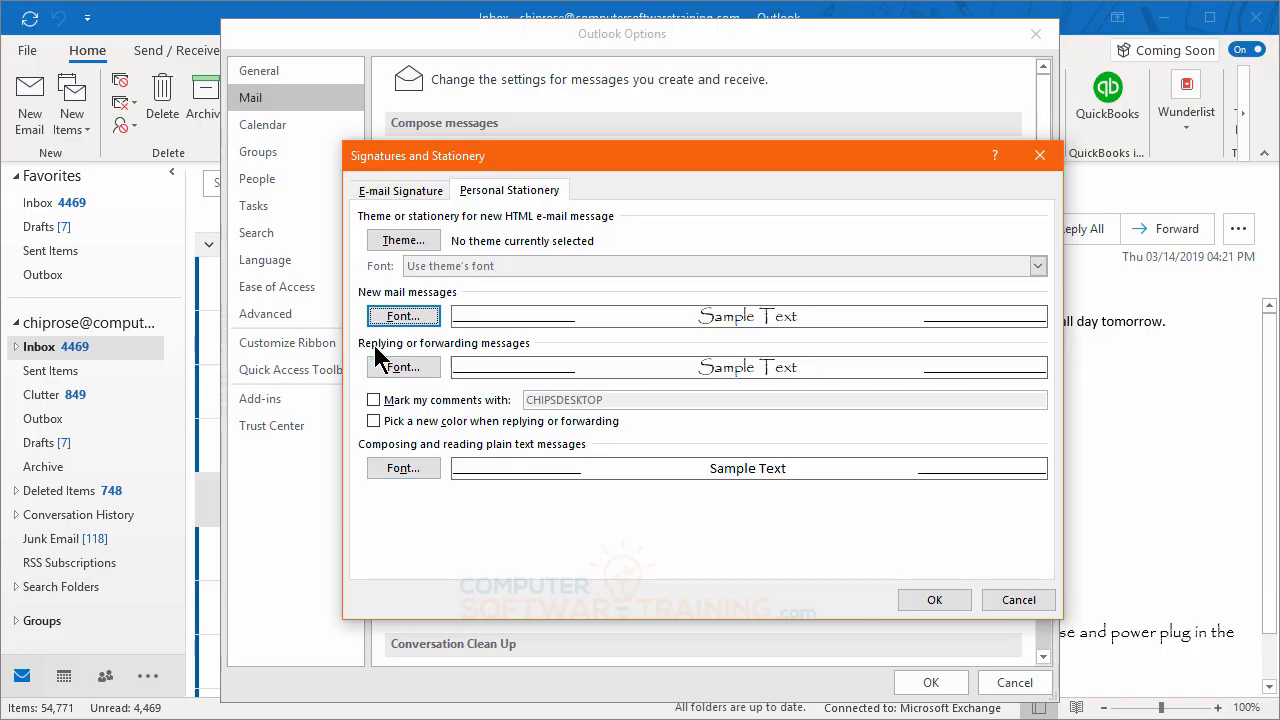
click(413, 367)
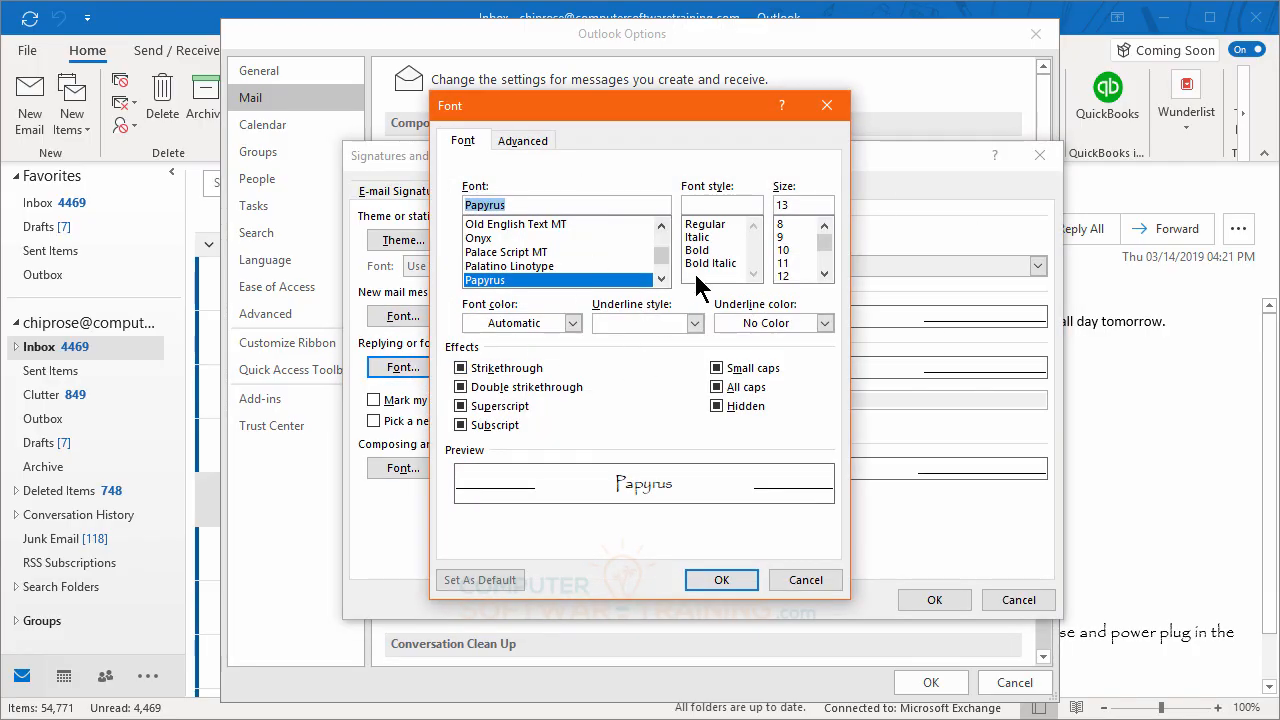
click(806, 582)
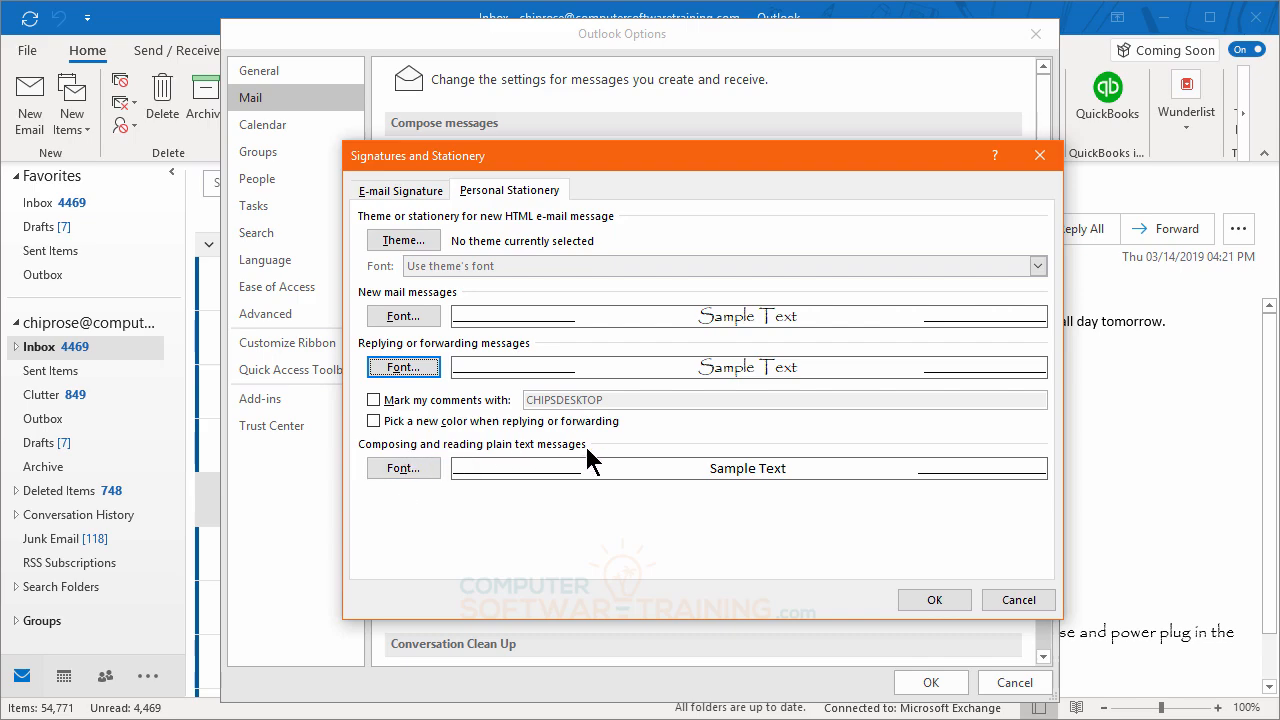
Step: Set the font for composing and reading plain text messages to Papyrus, size 13
click(410, 478)
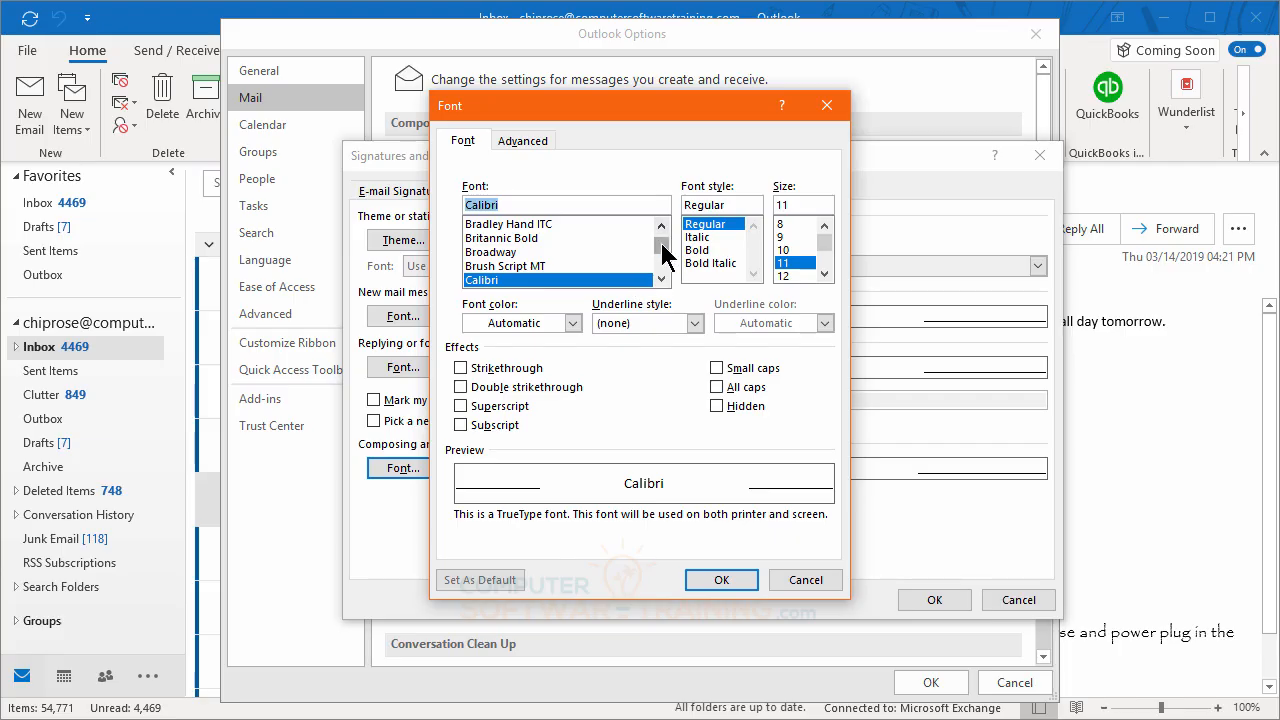
drag(662, 248, 661, 262)
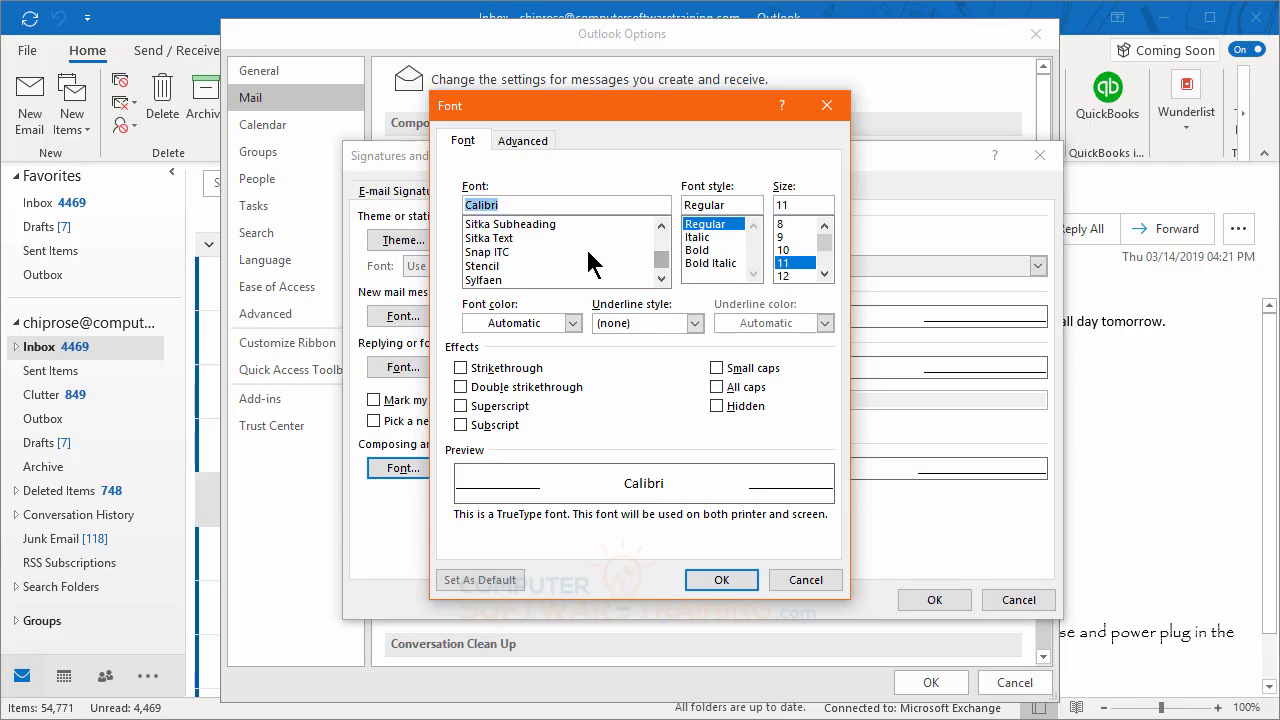
scroll(595, 255, up, 12)
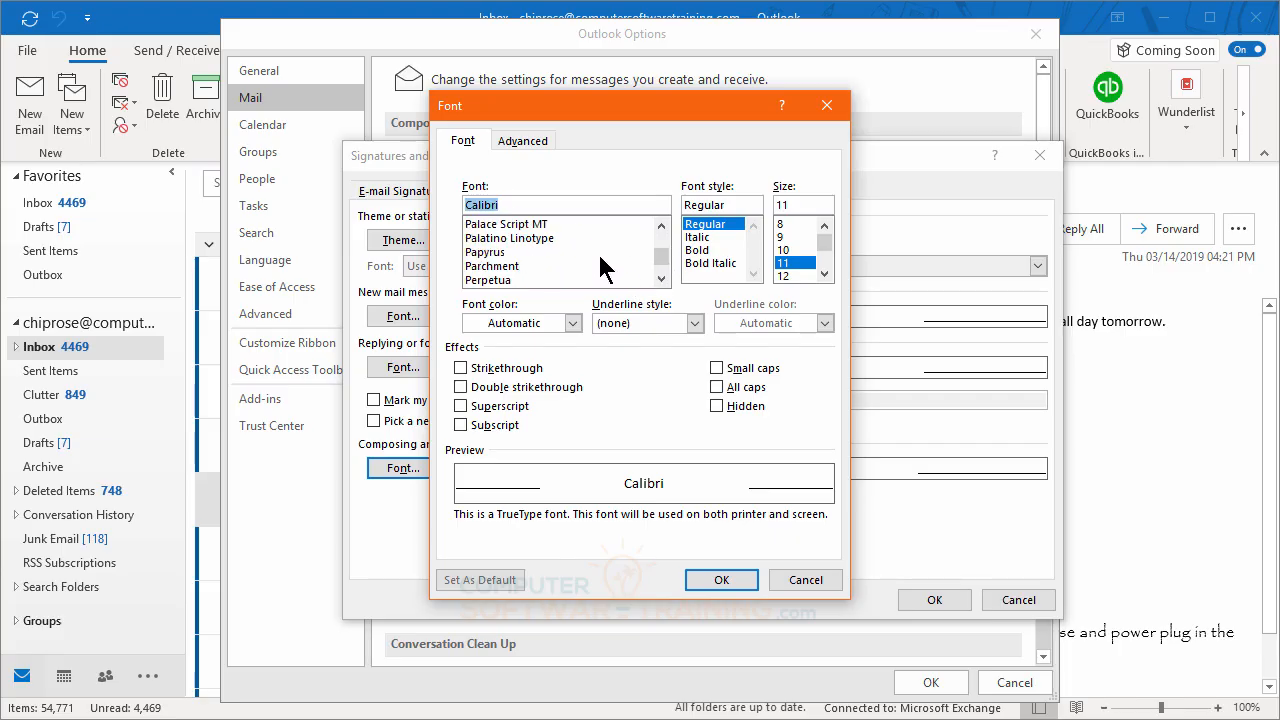
scroll(603, 268, down, 1)
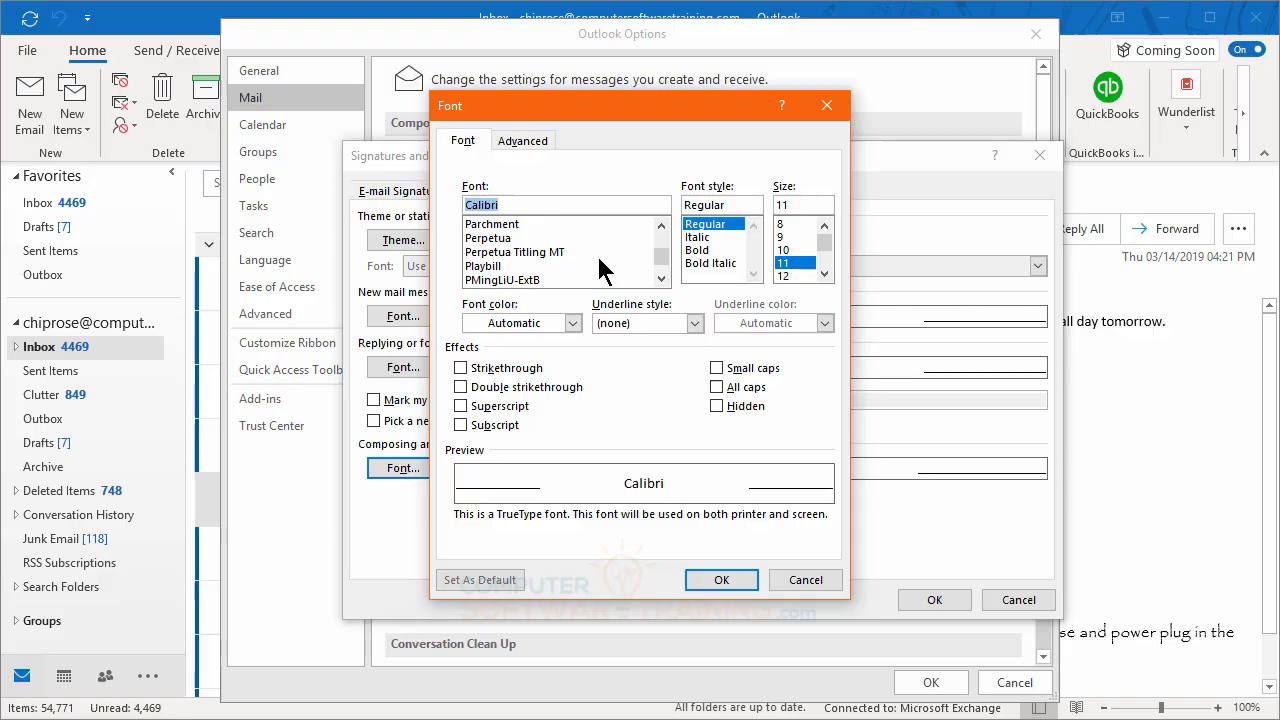
click(662, 226)
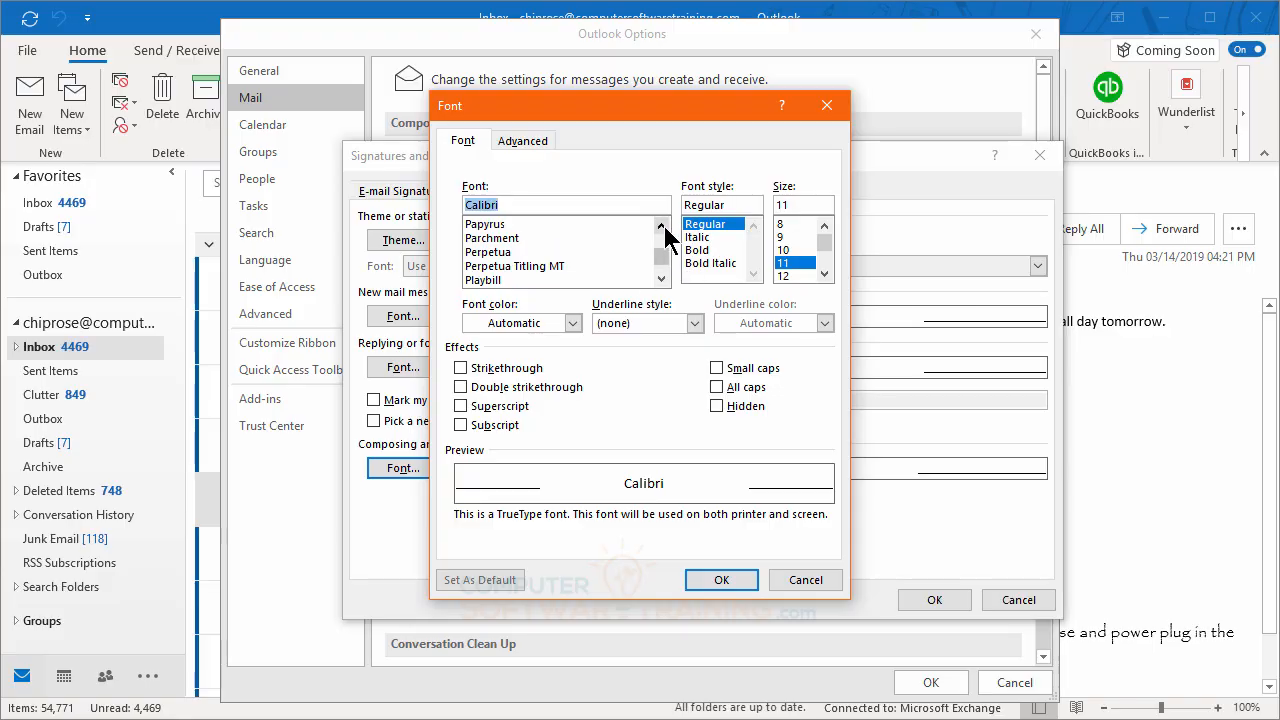
click(662, 226)
click(505, 239)
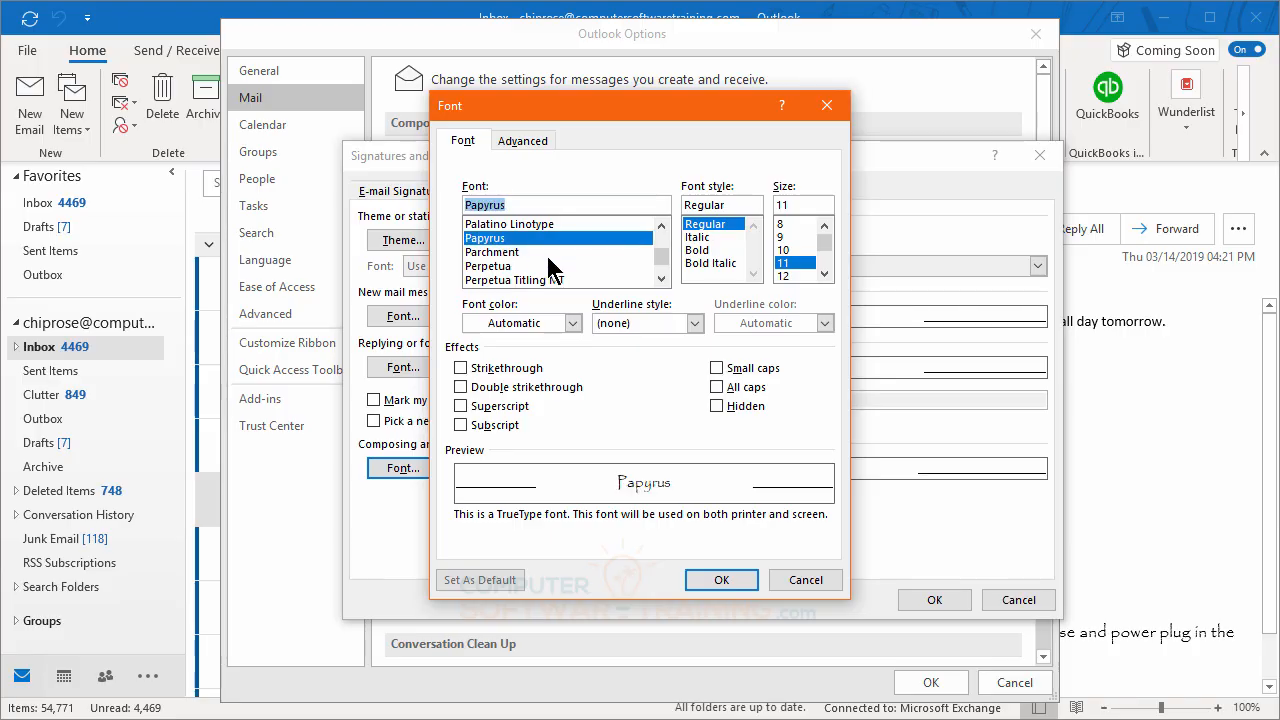
click(825, 274)
click(825, 274)
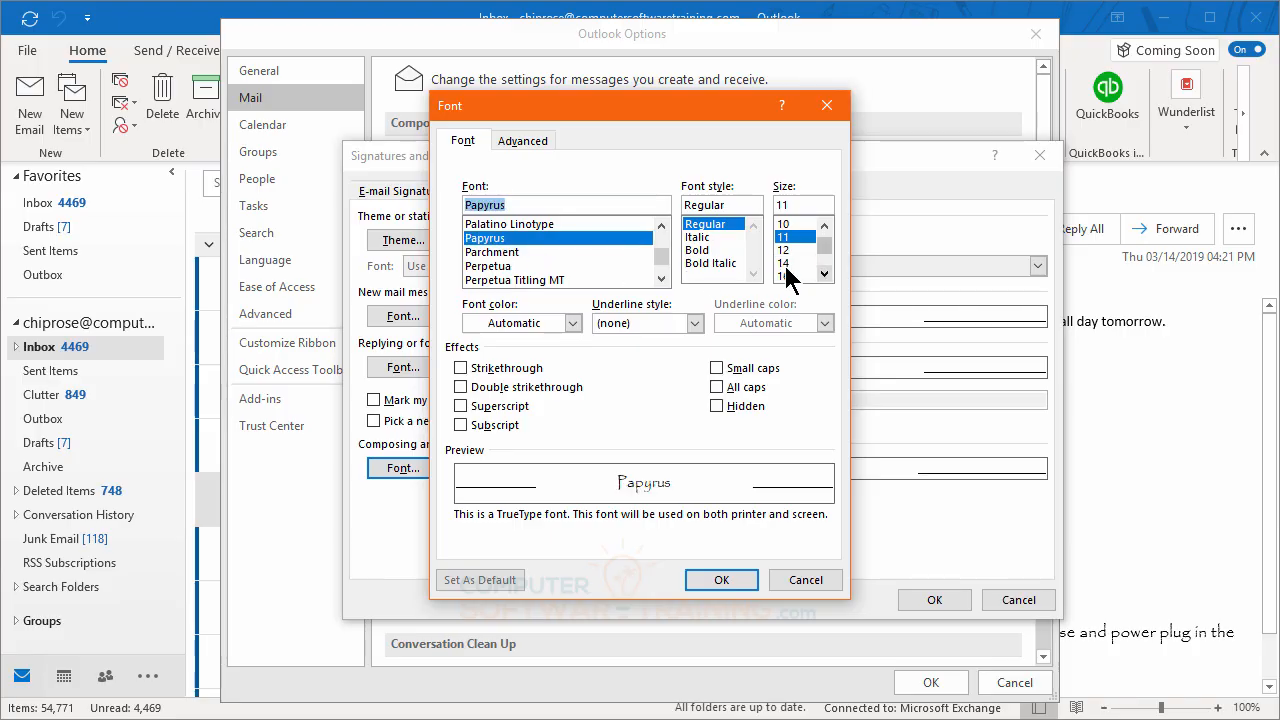
double_click(795, 205)
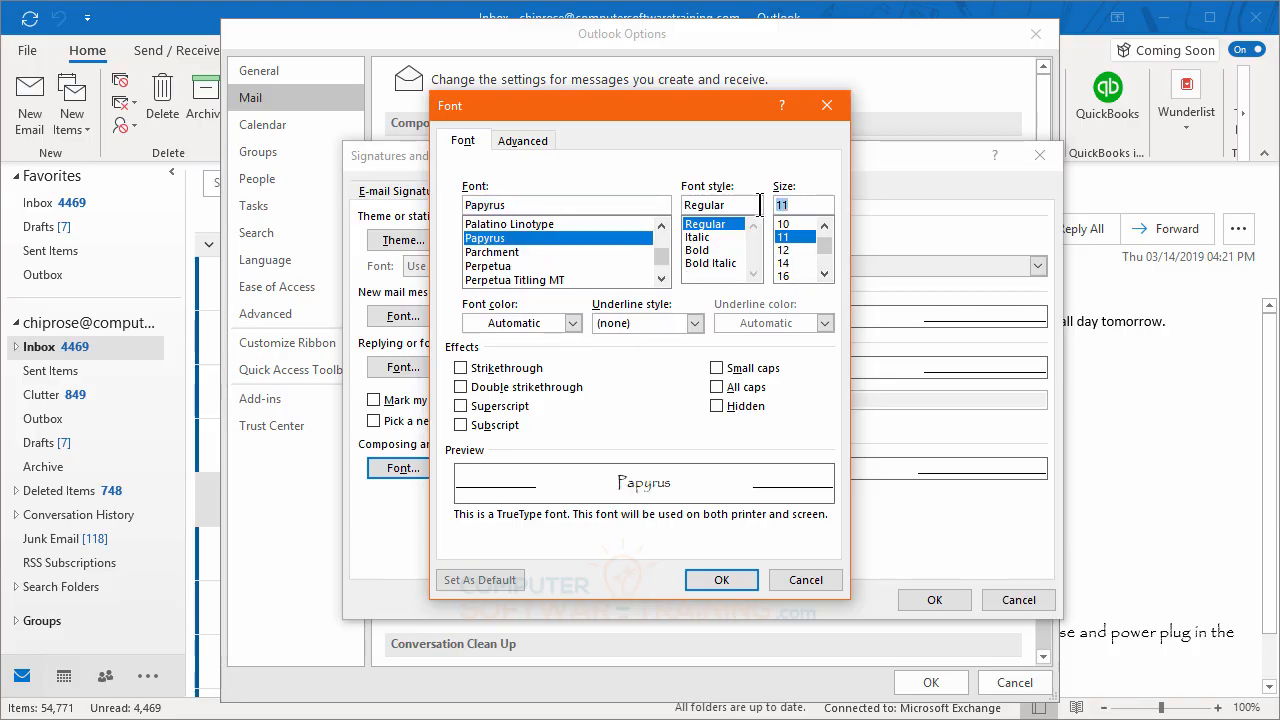
text(13)
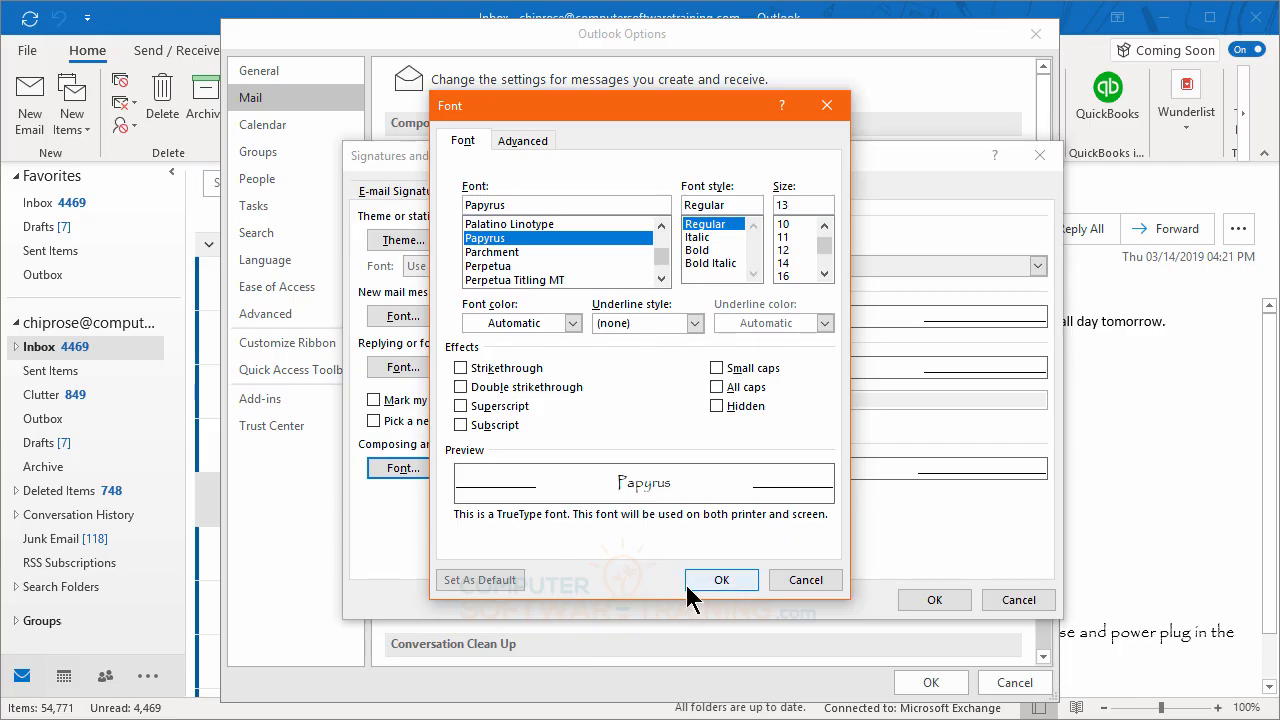
click(718, 582)
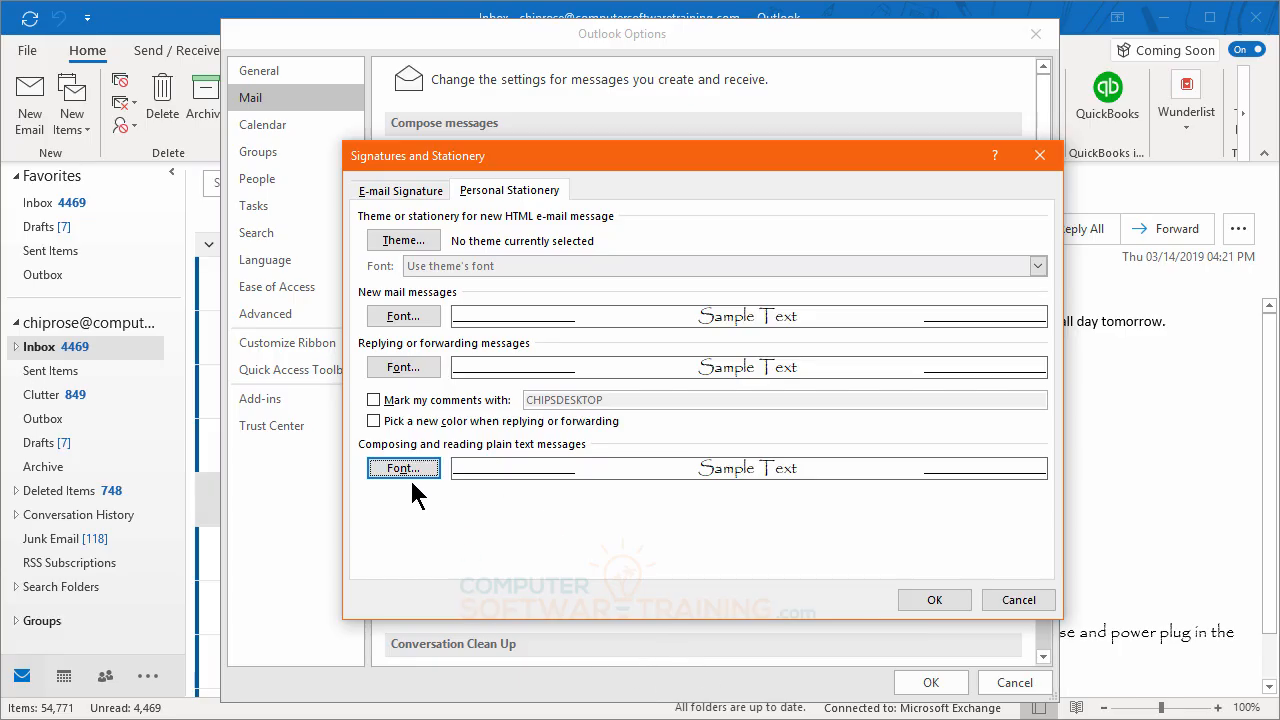
Step: Turn on marking comments with CHIPSDESKTOP and try the option to pick a new color when replying or forwarding
click(374, 399)
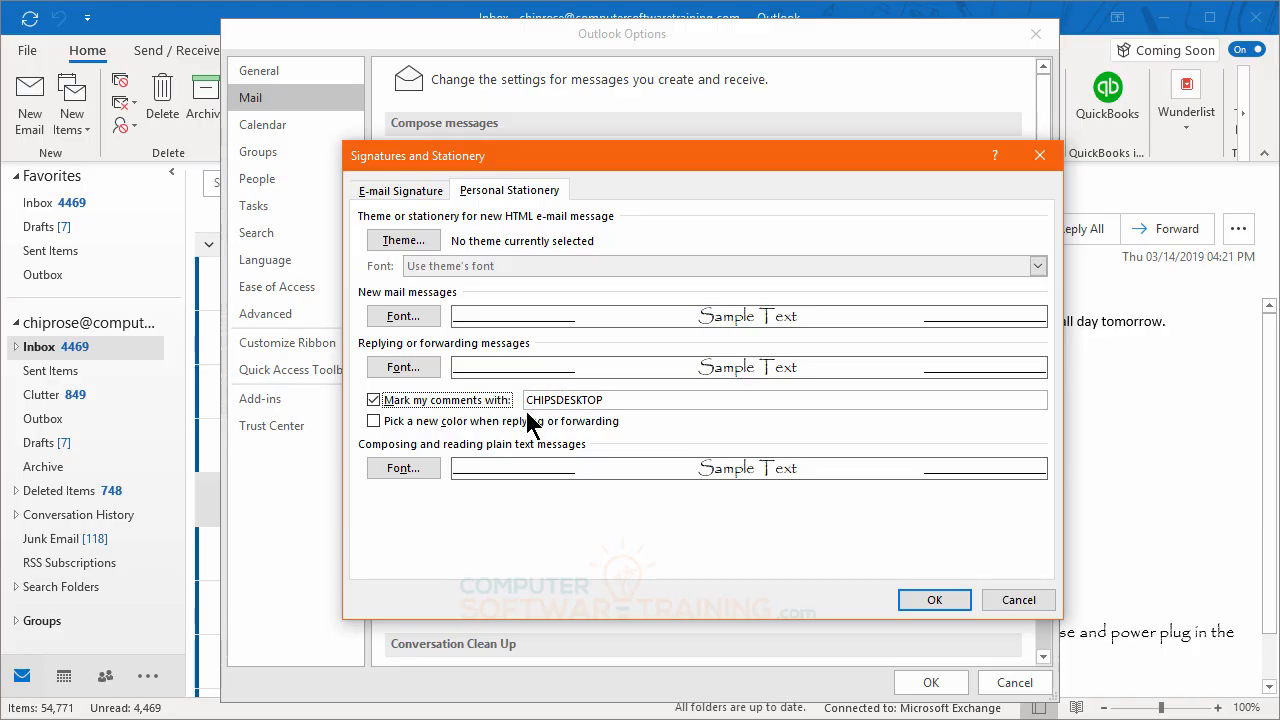
click(582, 418)
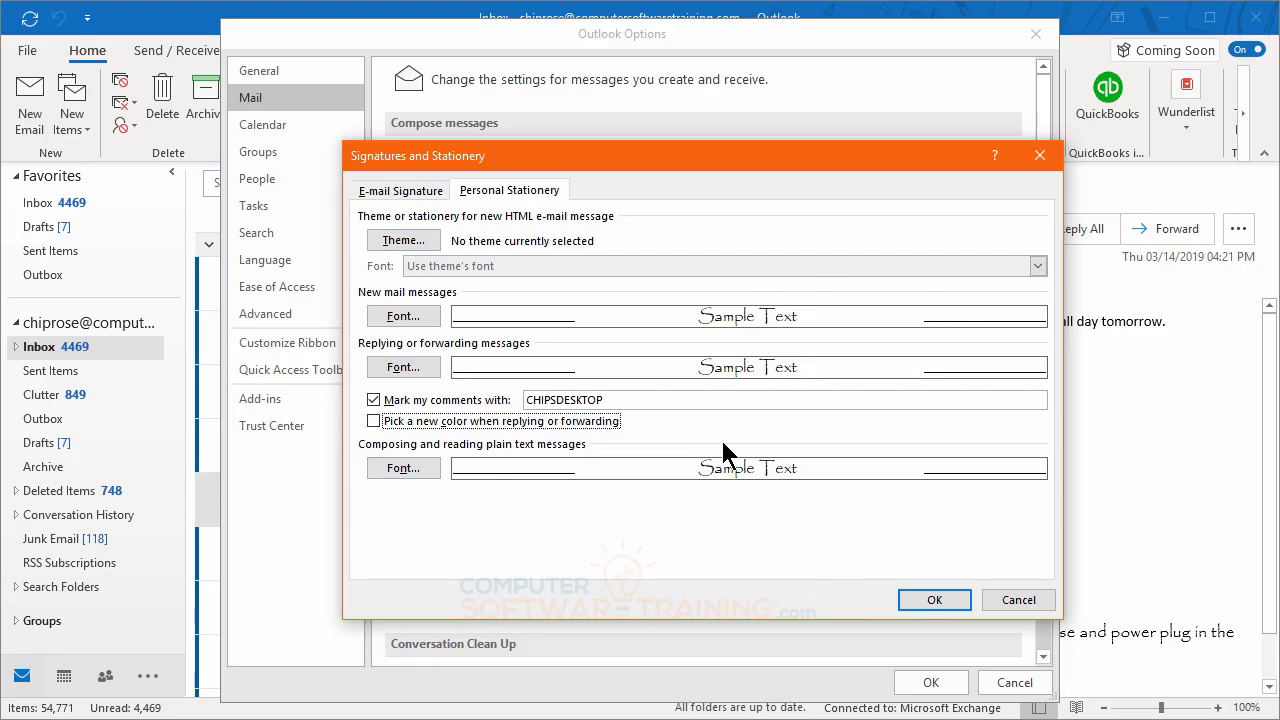
Step: Preview the message themes from Afternoon through Deep Blue, including the Currency stationery
click(410, 244)
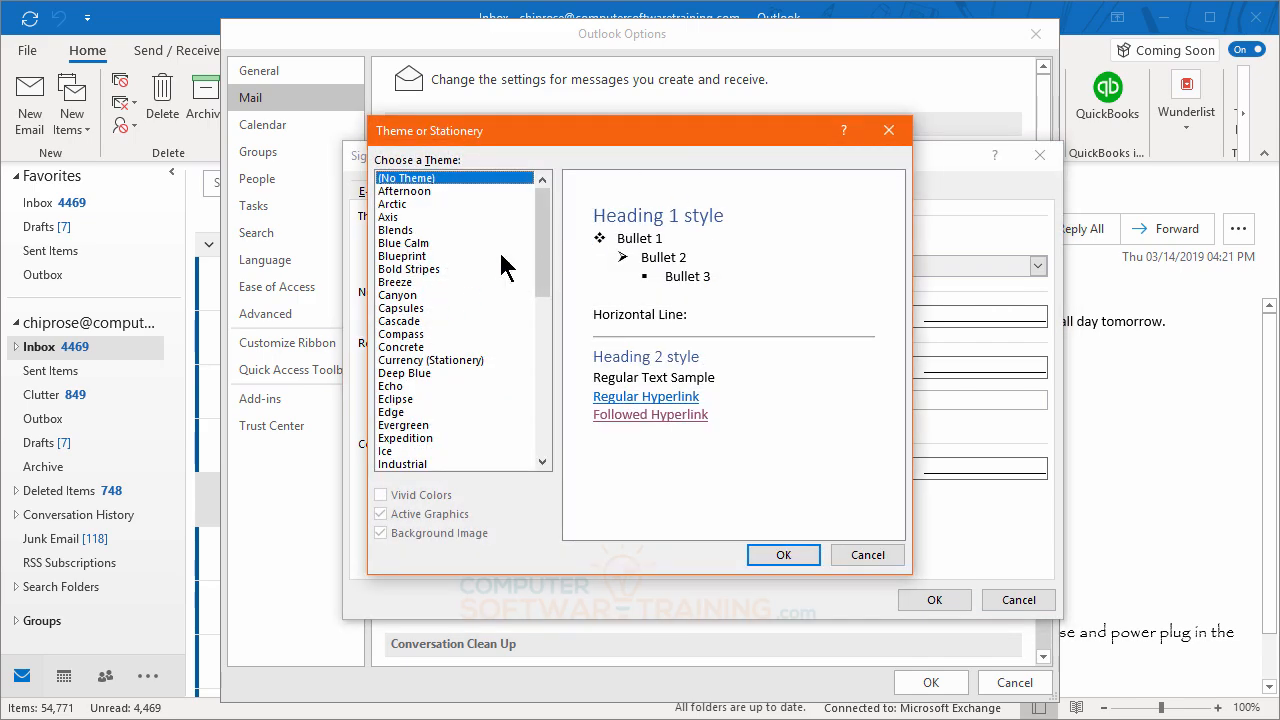
click(402, 193)
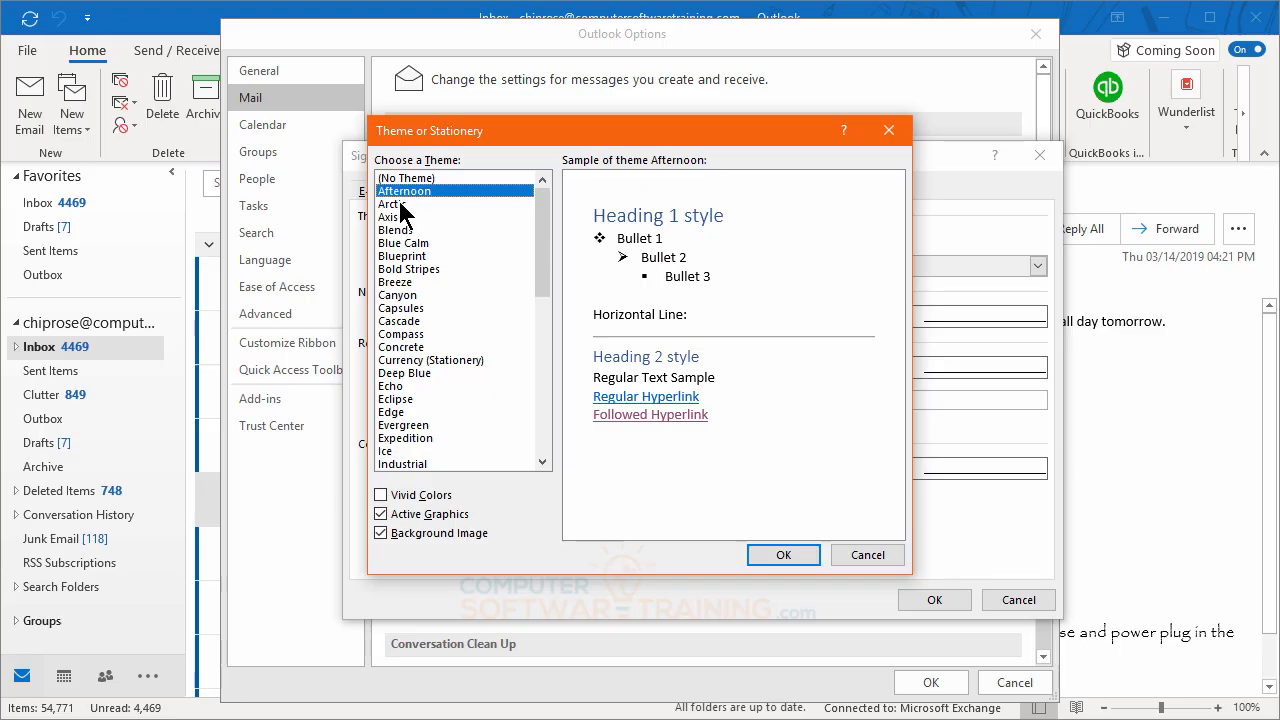
click(398, 205)
click(398, 219)
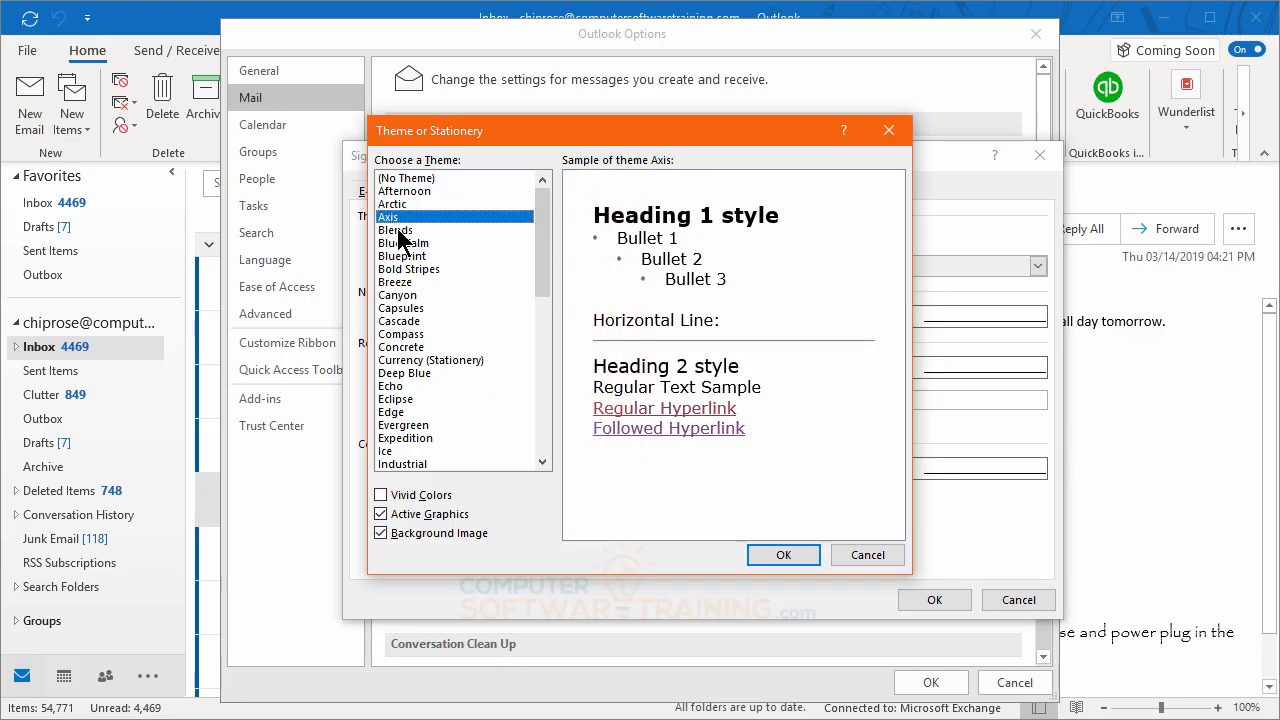
click(398, 231)
click(404, 244)
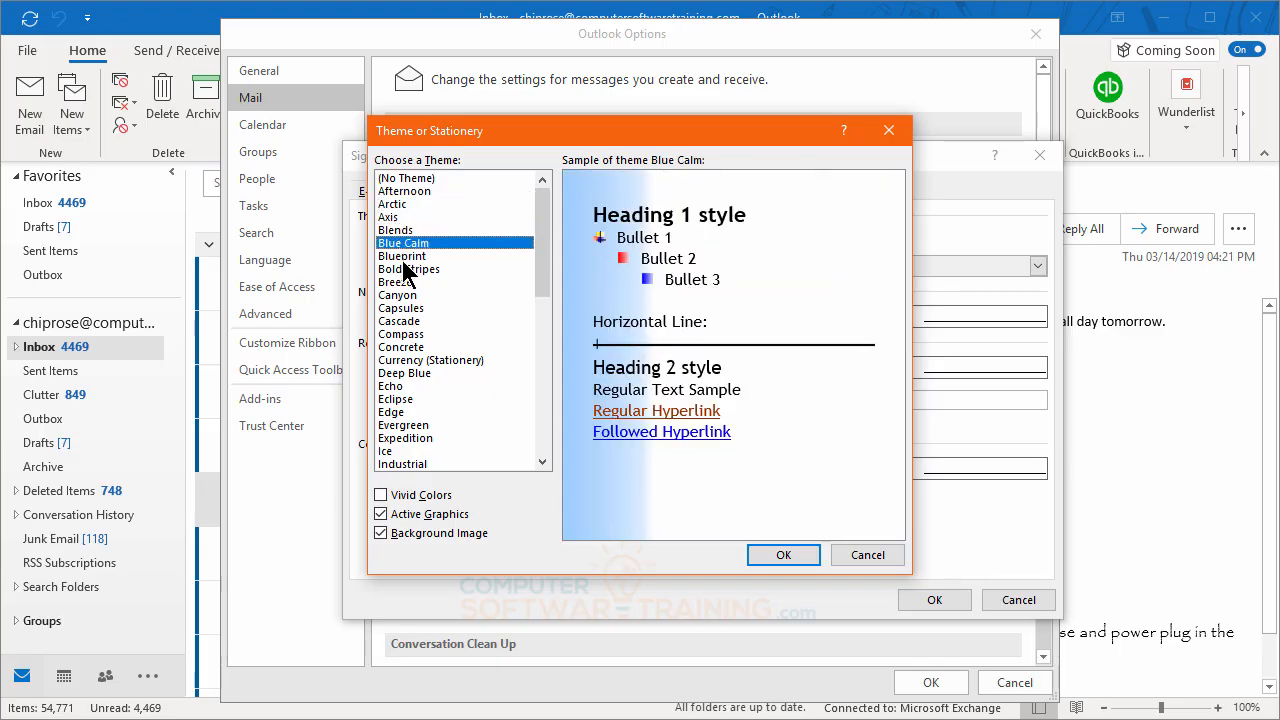
click(408, 257)
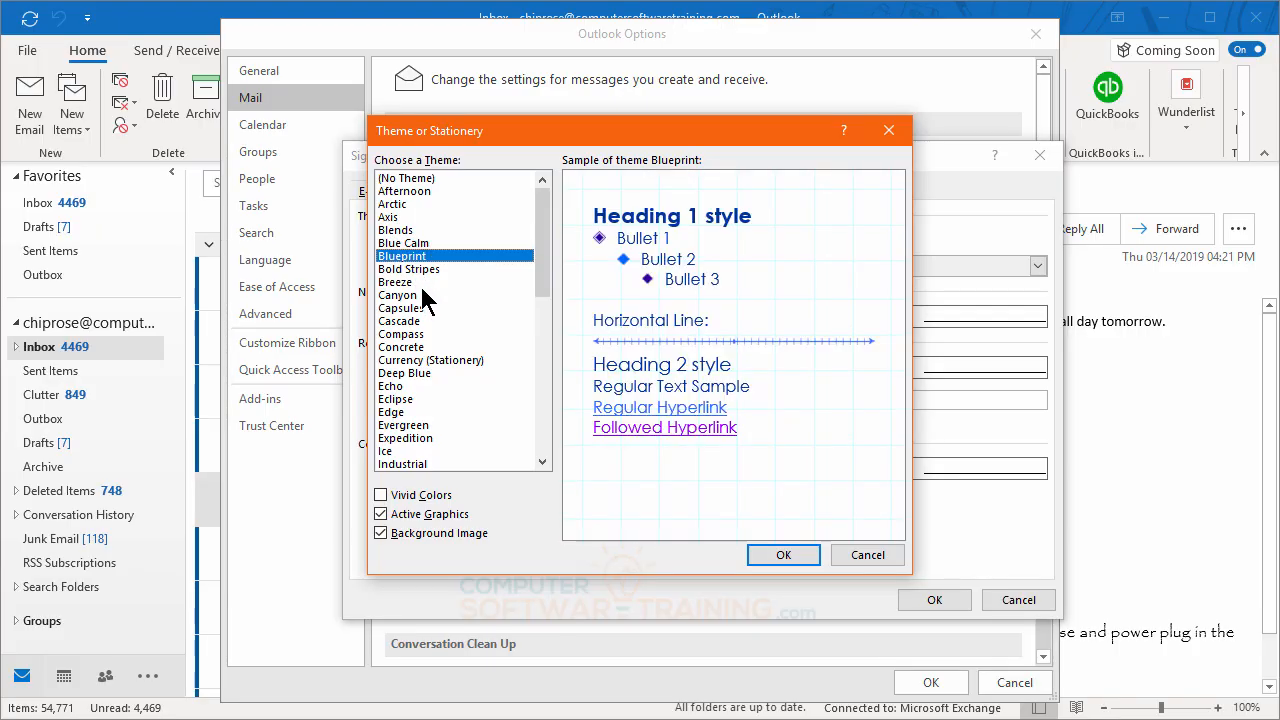
click(408, 269)
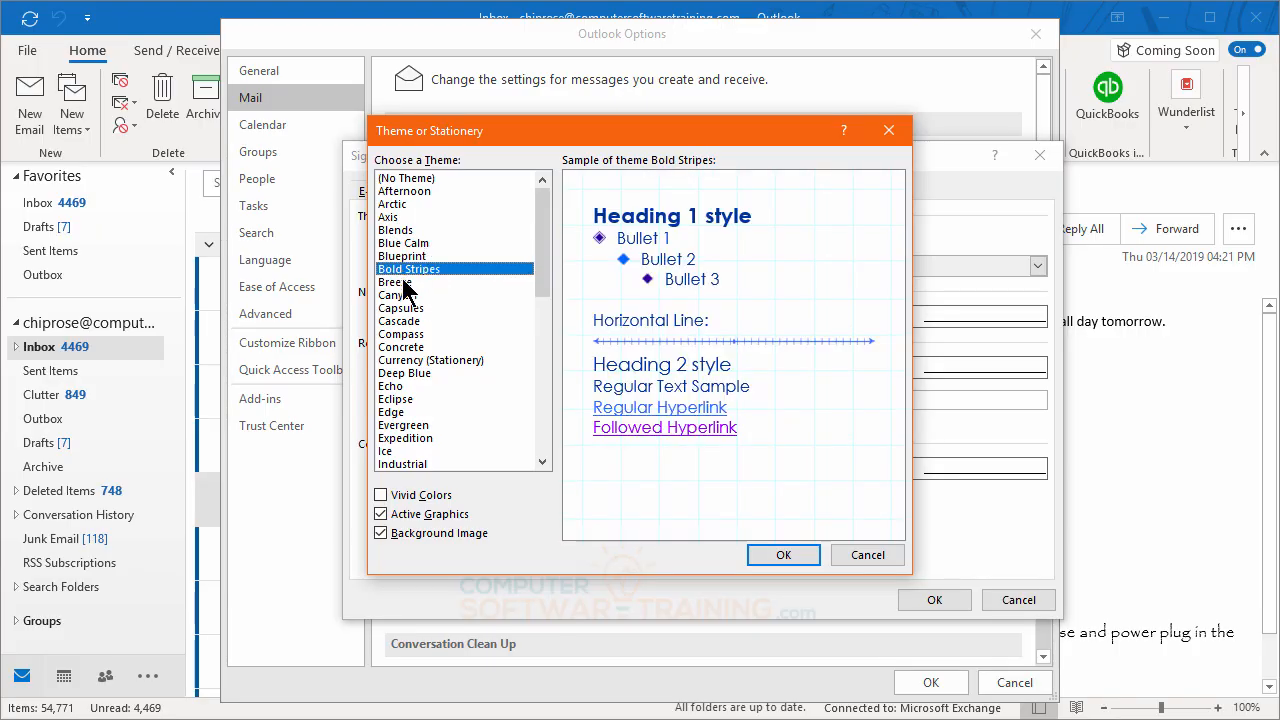
click(405, 283)
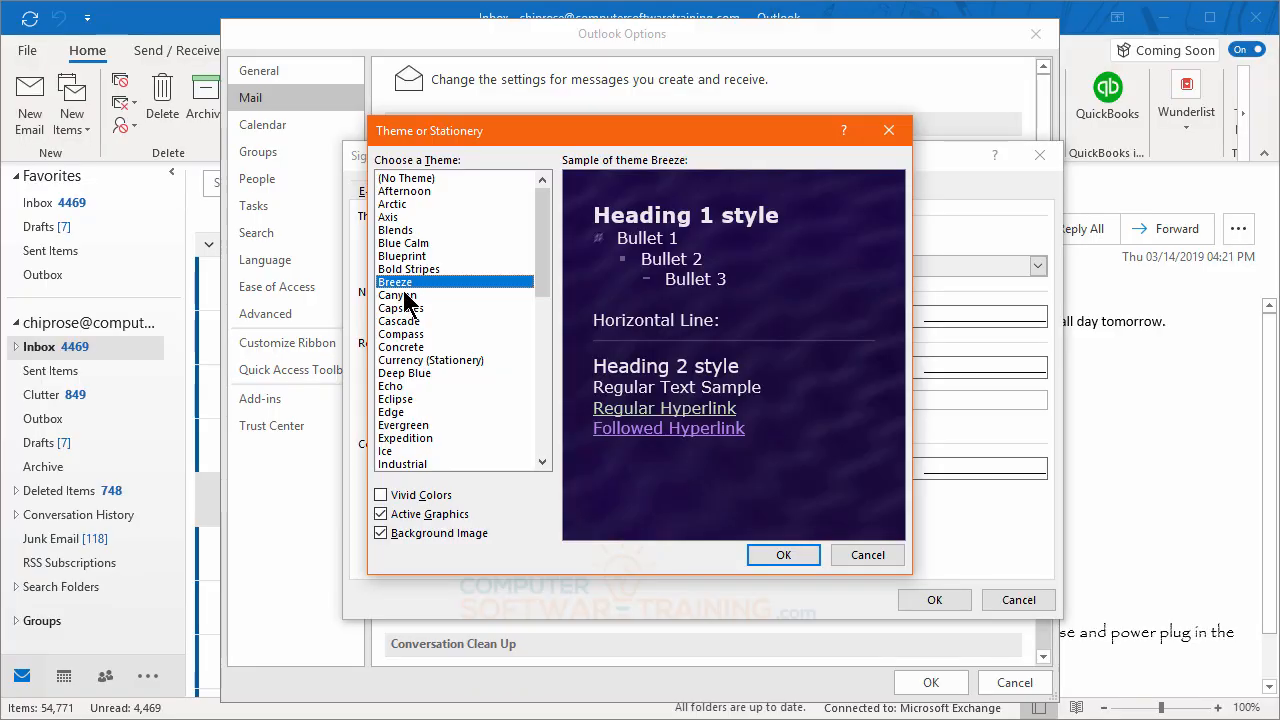
click(405, 296)
click(411, 309)
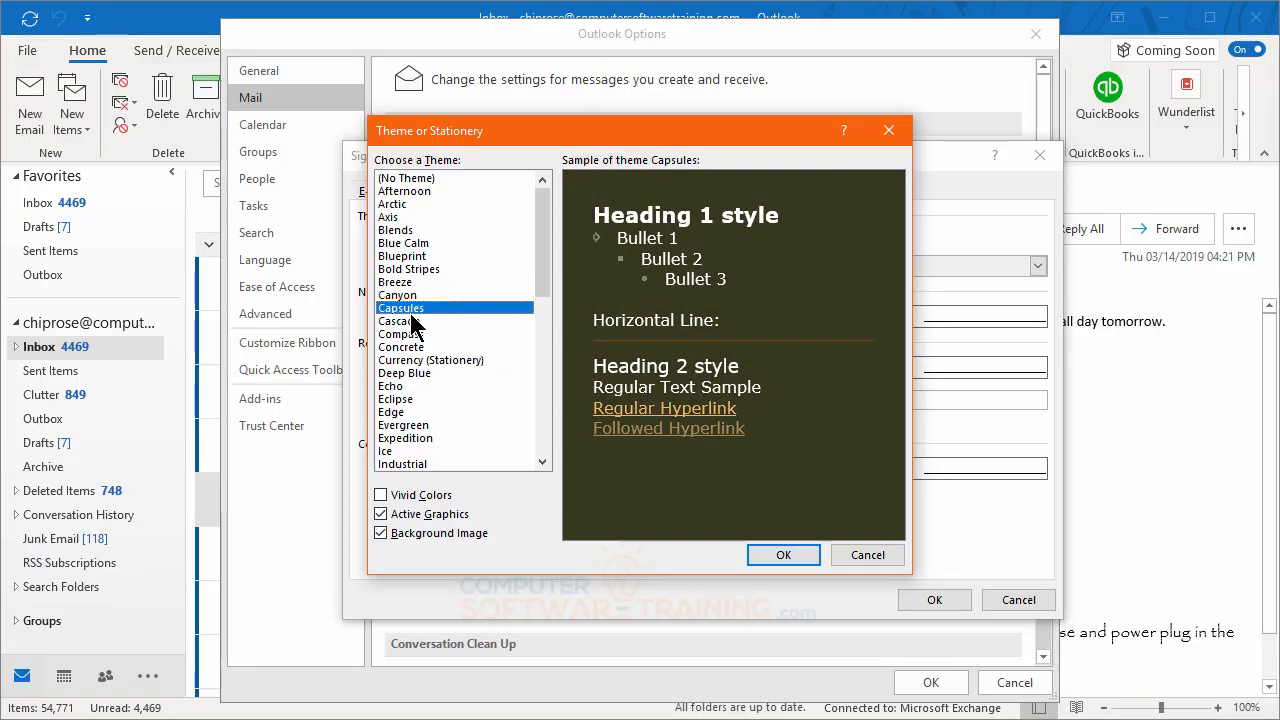
click(413, 322)
click(414, 334)
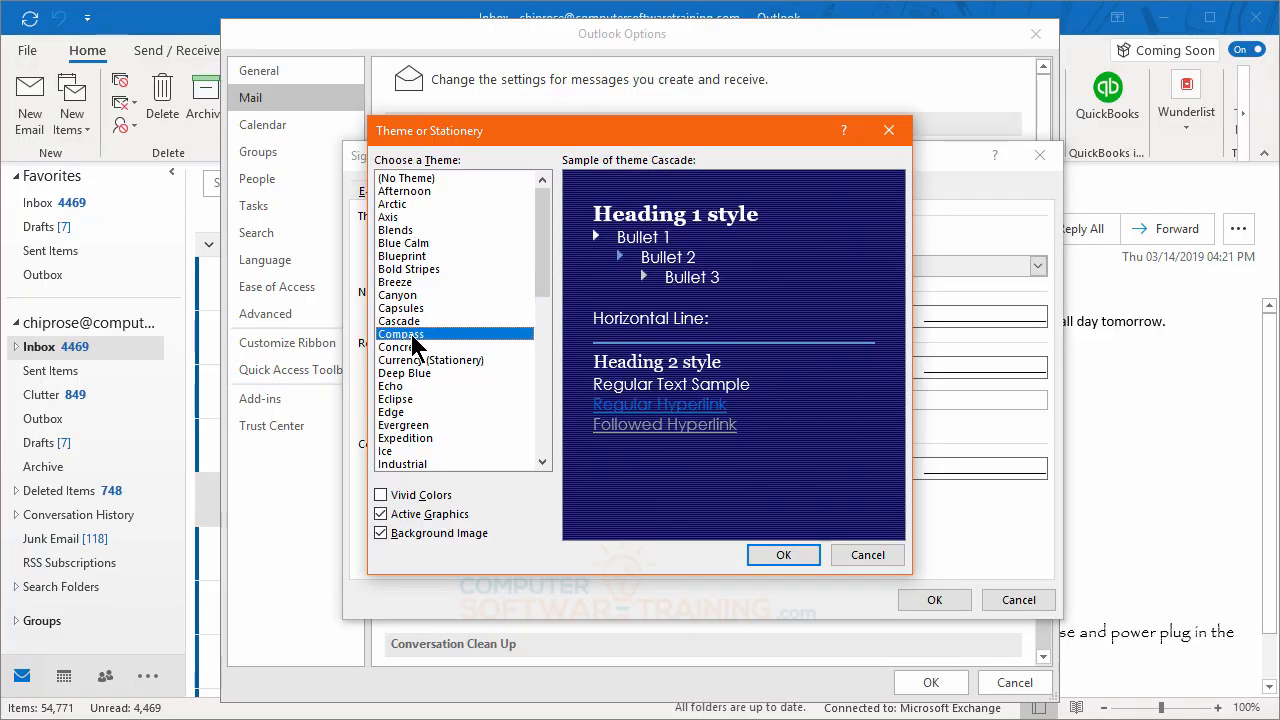
click(410, 347)
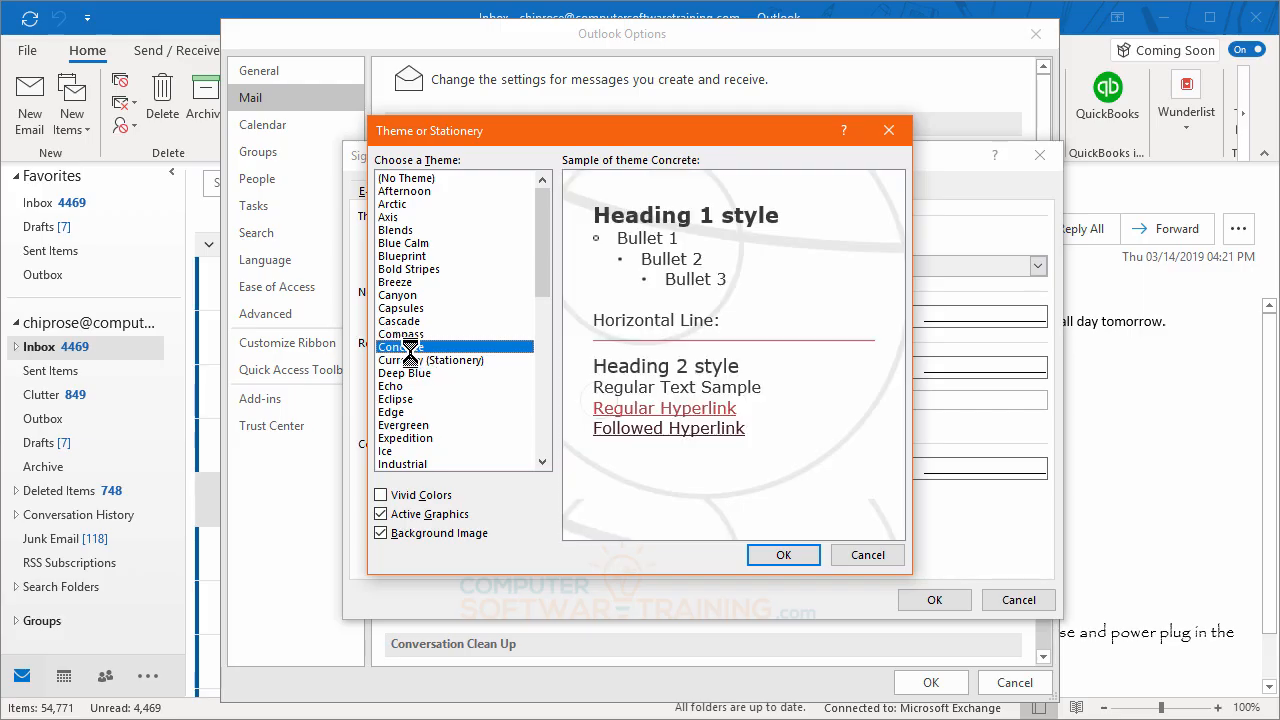
click(413, 360)
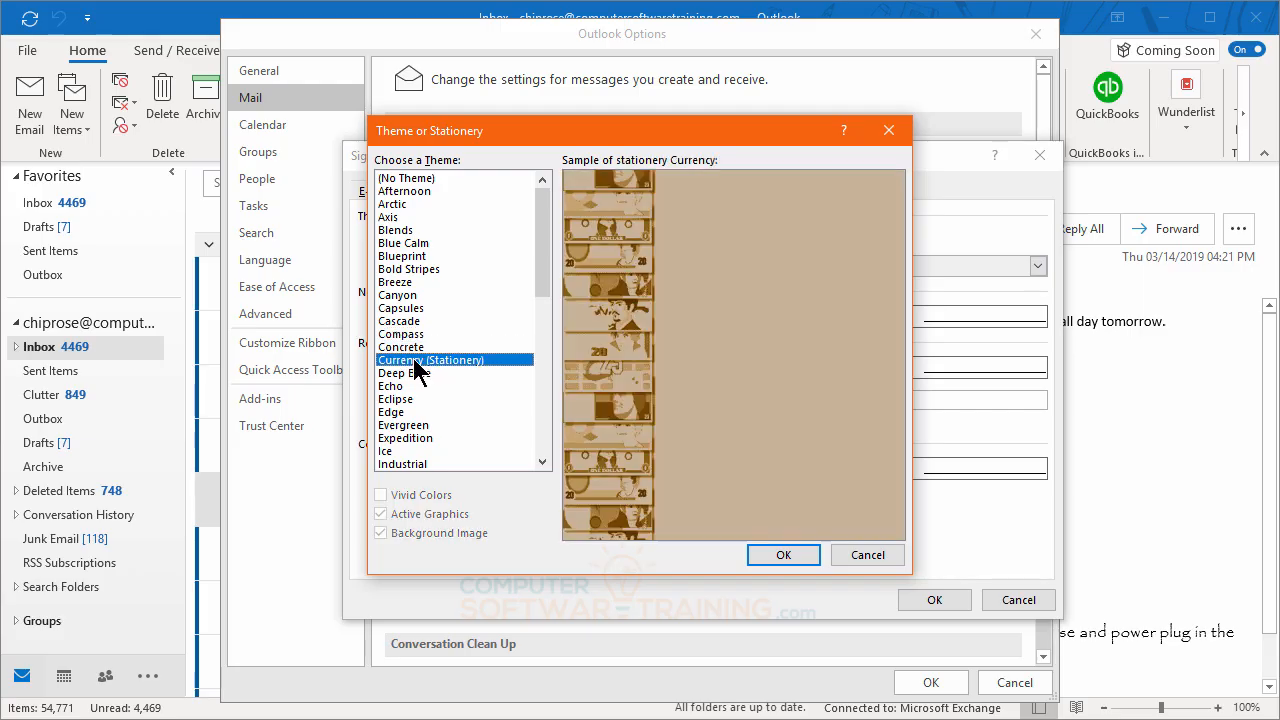
click(408, 372)
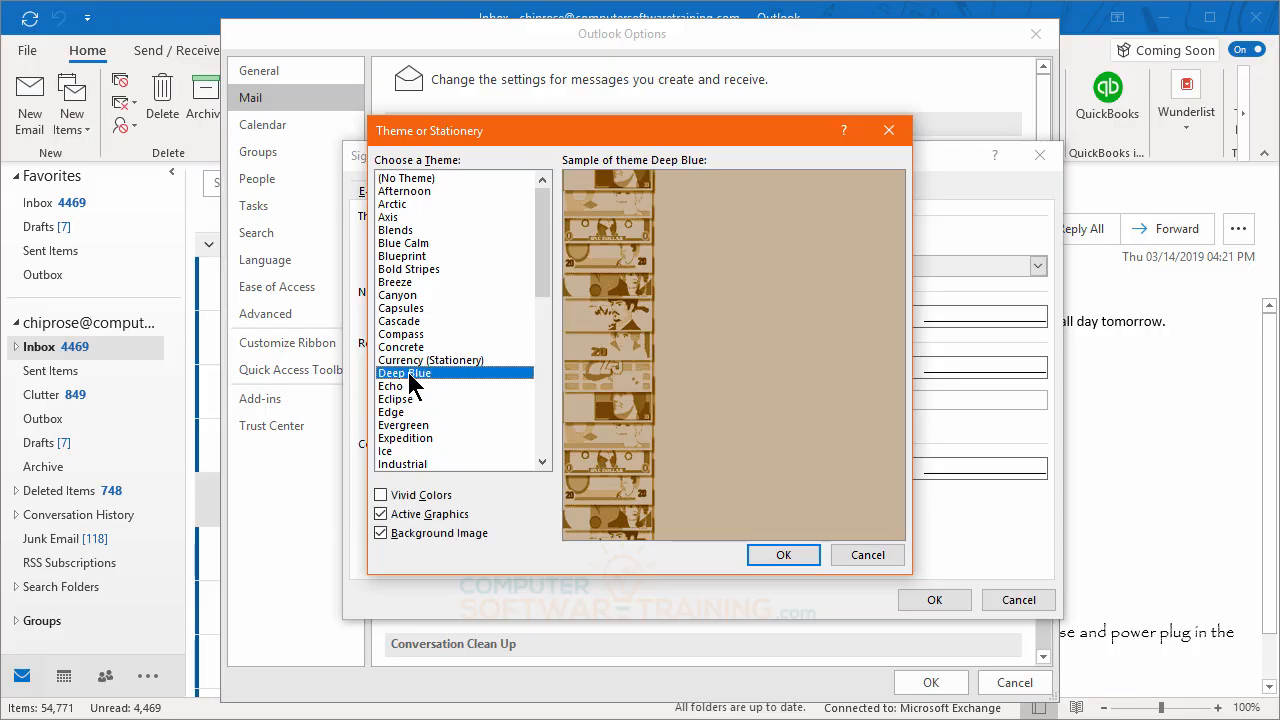
click(410, 361)
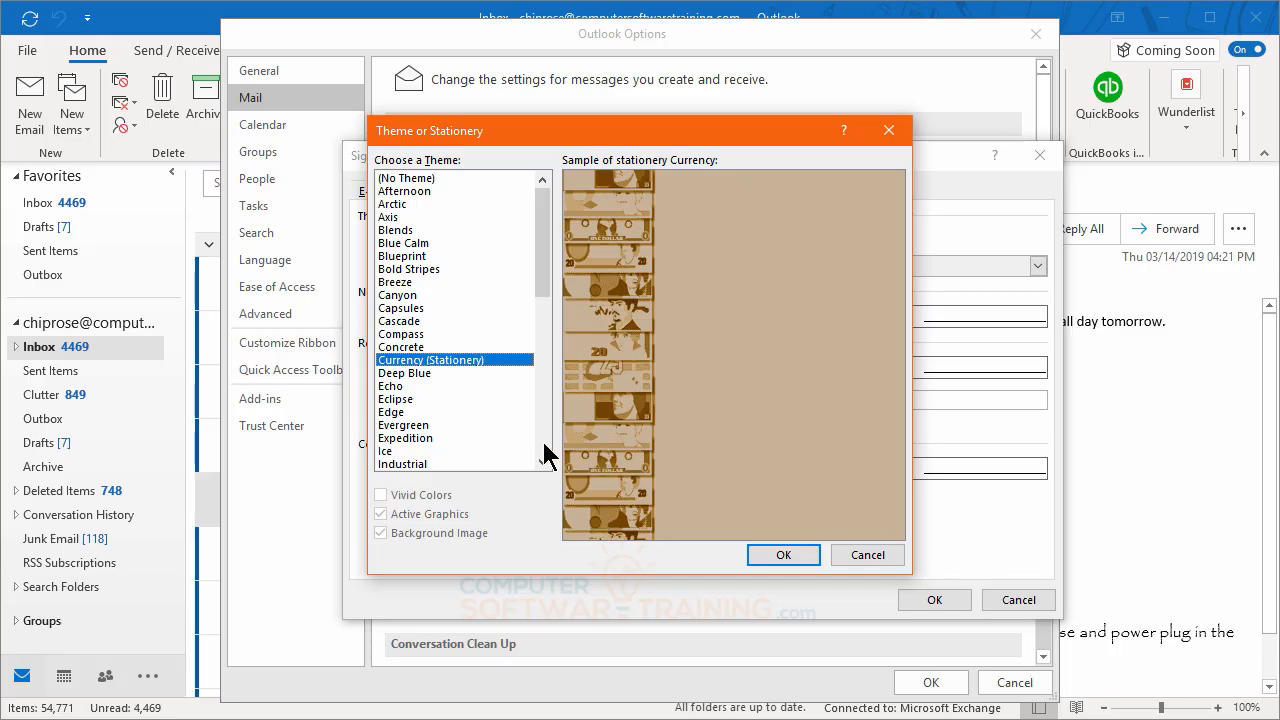
Step: Try the Expedition theme for new HTML e-mail messages
click(393, 413)
click(405, 440)
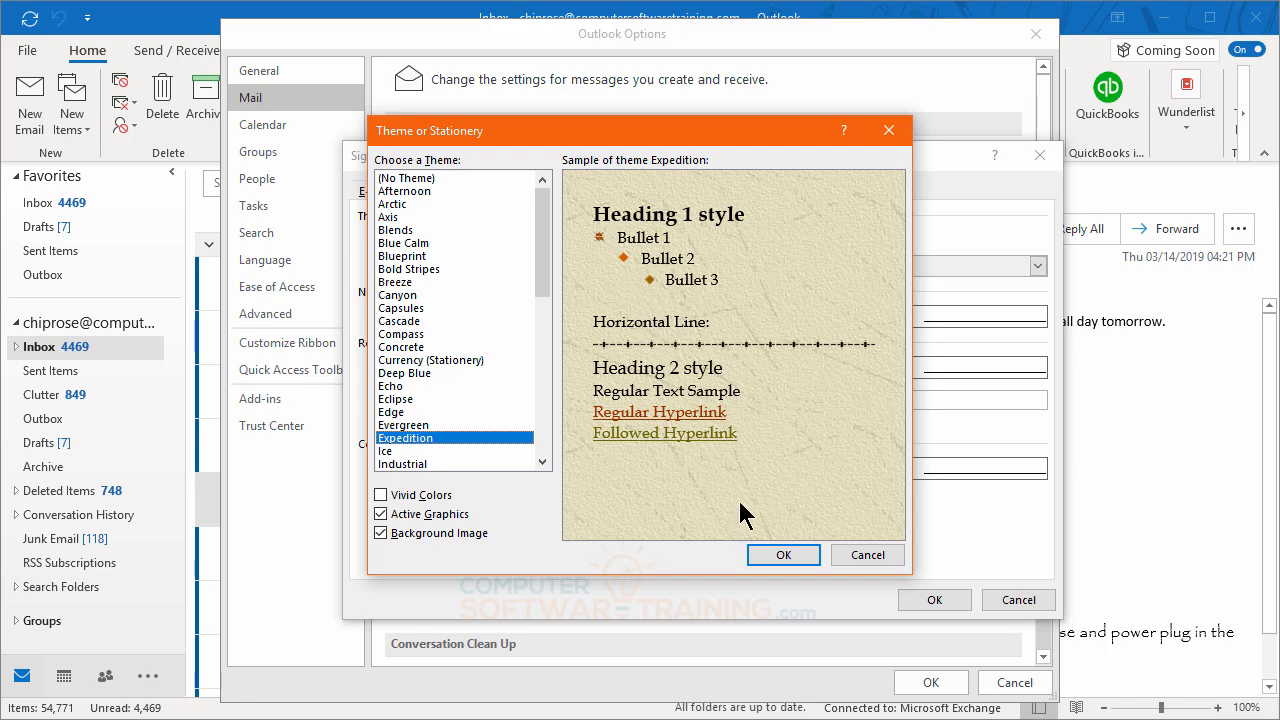
click(776, 558)
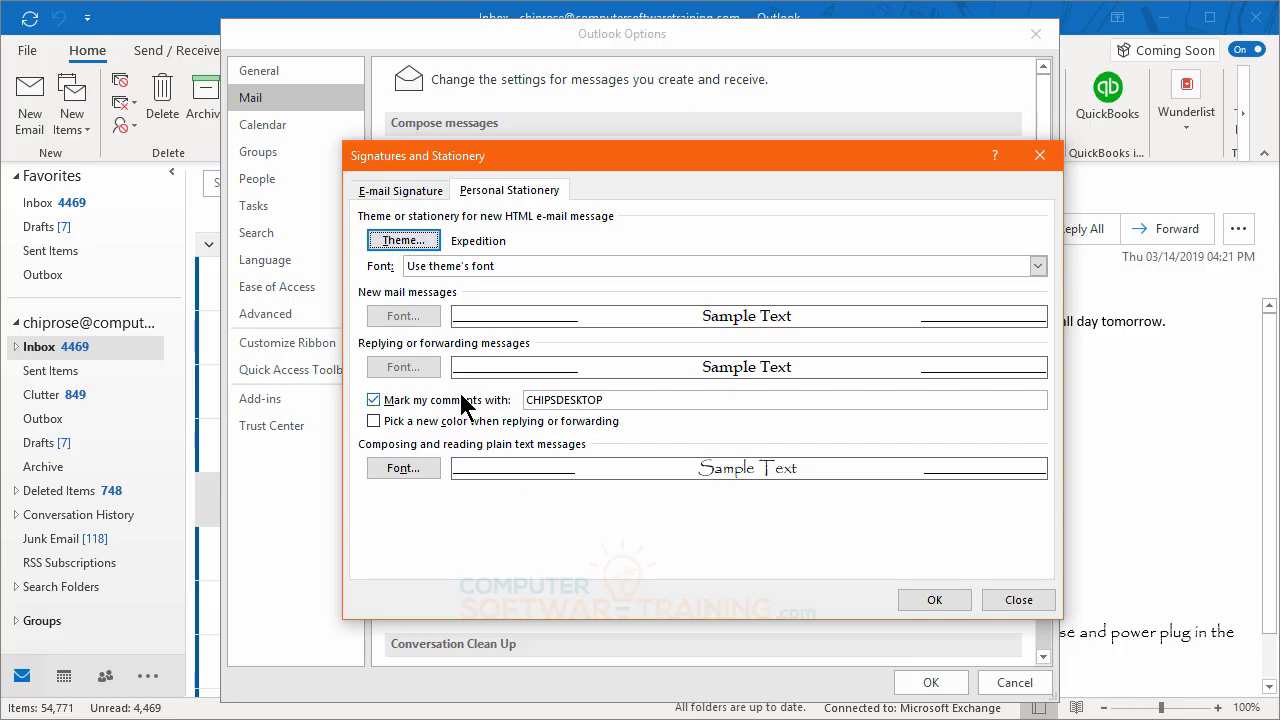
Step: Set the message theme back to (No Theme) and close the signature and stationery settings
click(404, 241)
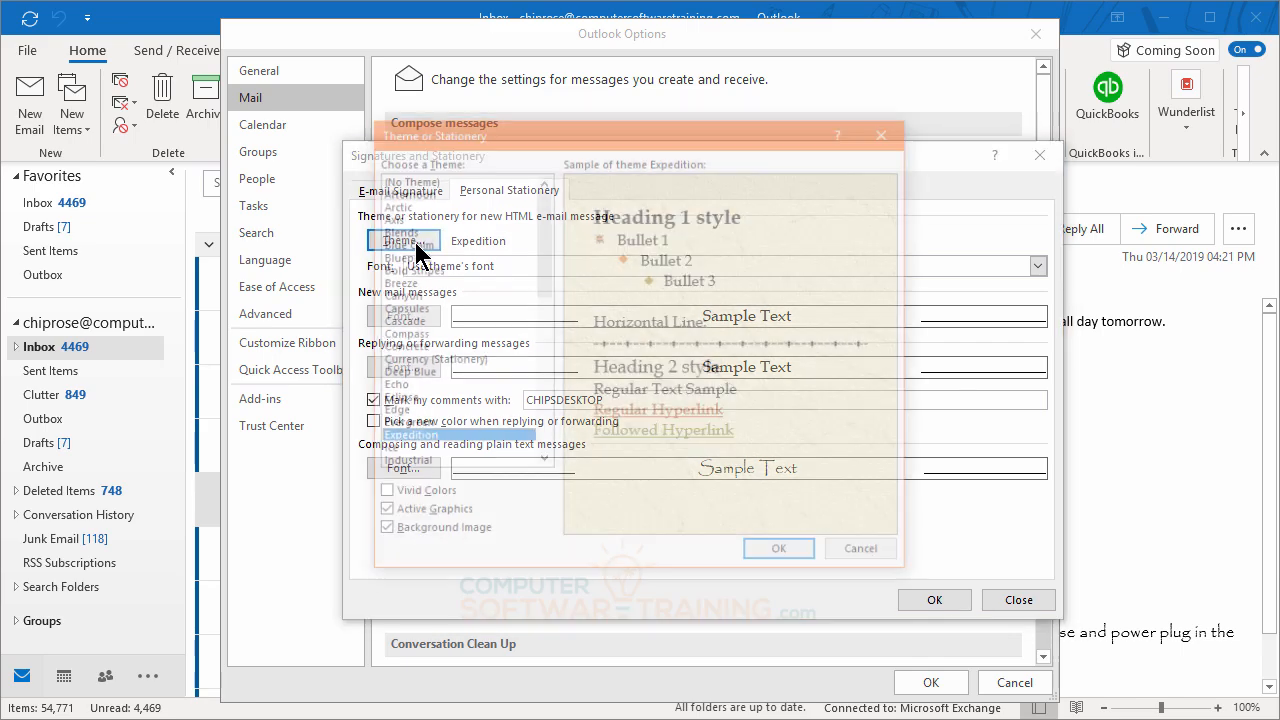
click(421, 181)
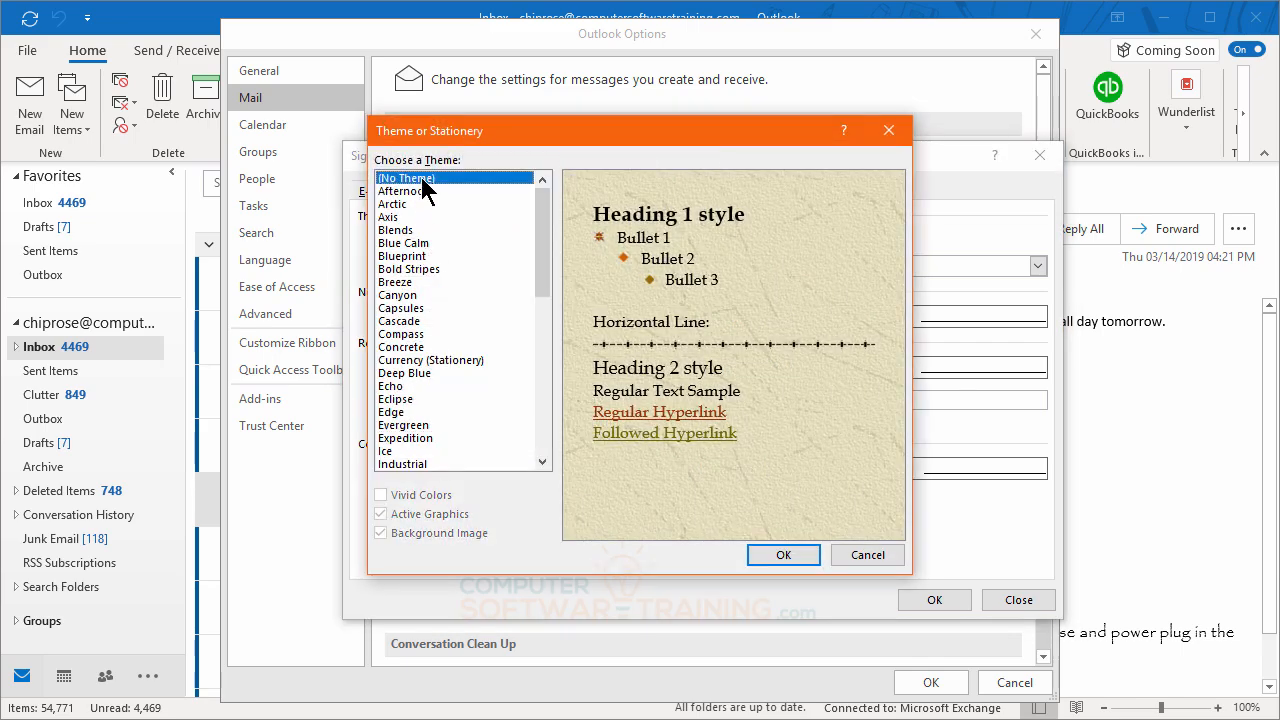
click(790, 556)
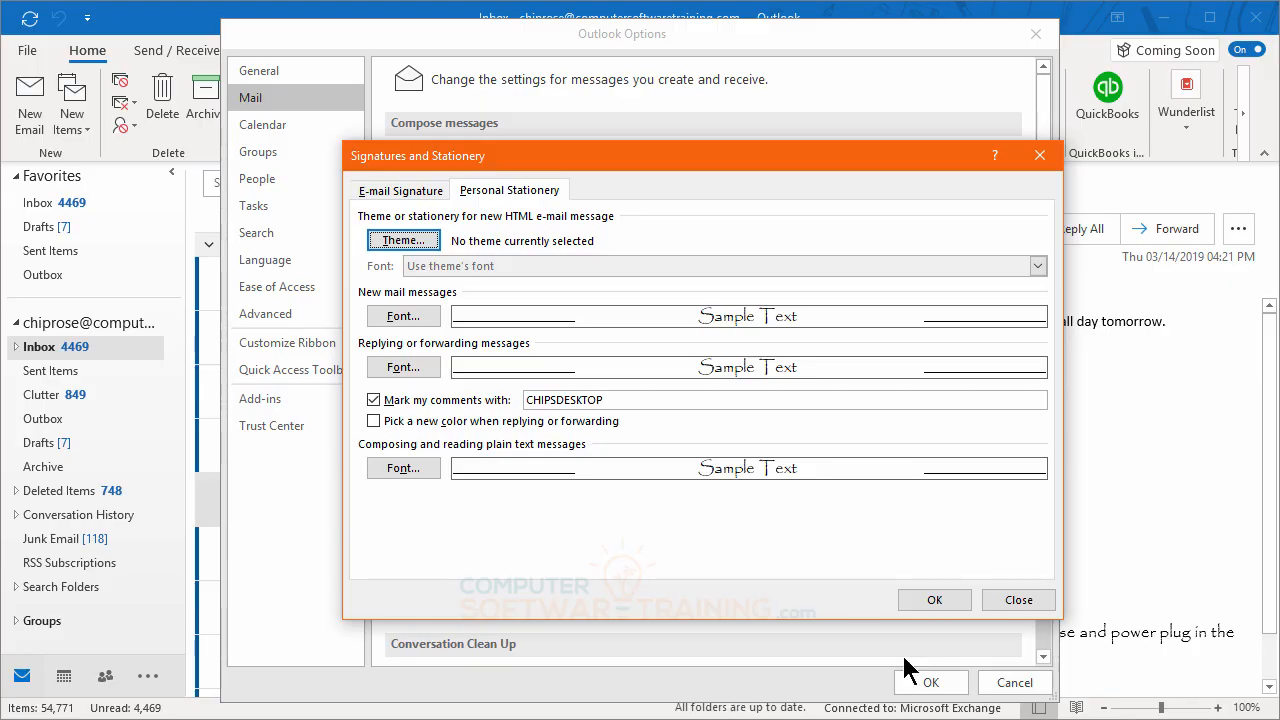
click(1019, 600)
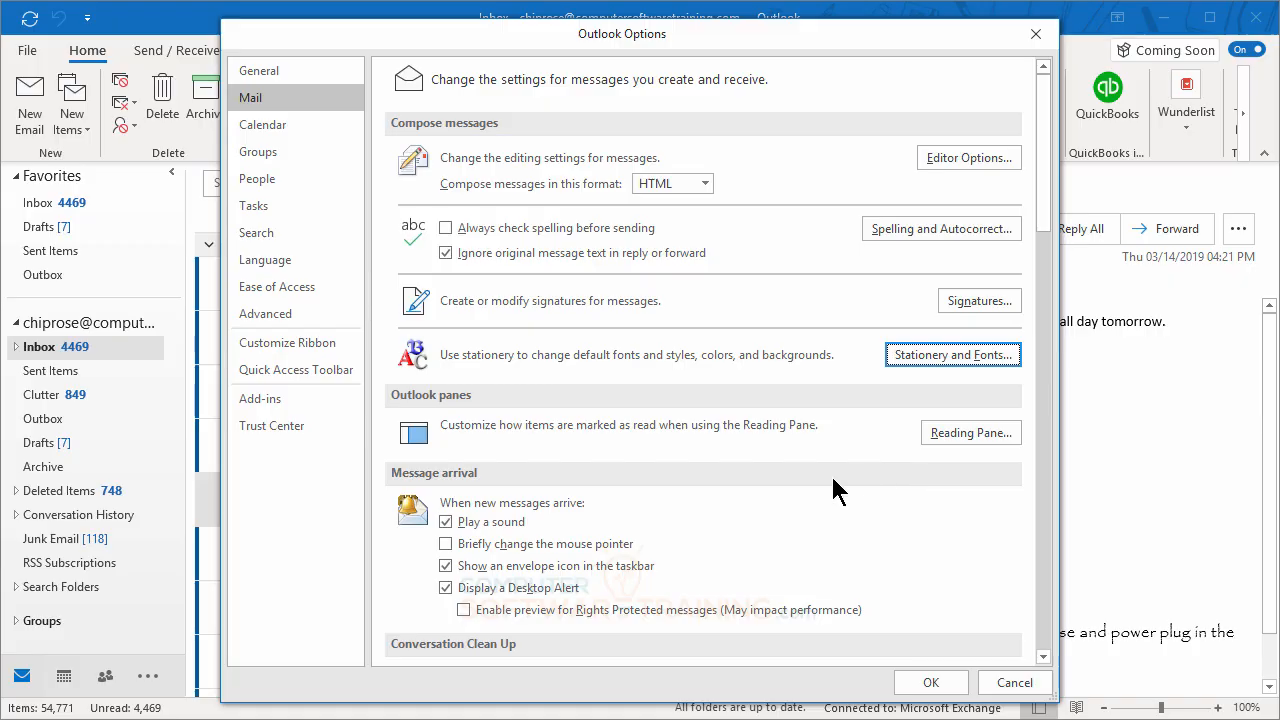
Step: Review the Mail options down to saving messages, and turn on closing the original message window when replying or forwarding
scroll(836, 488, down, 2)
scroll(836, 490, down, 1)
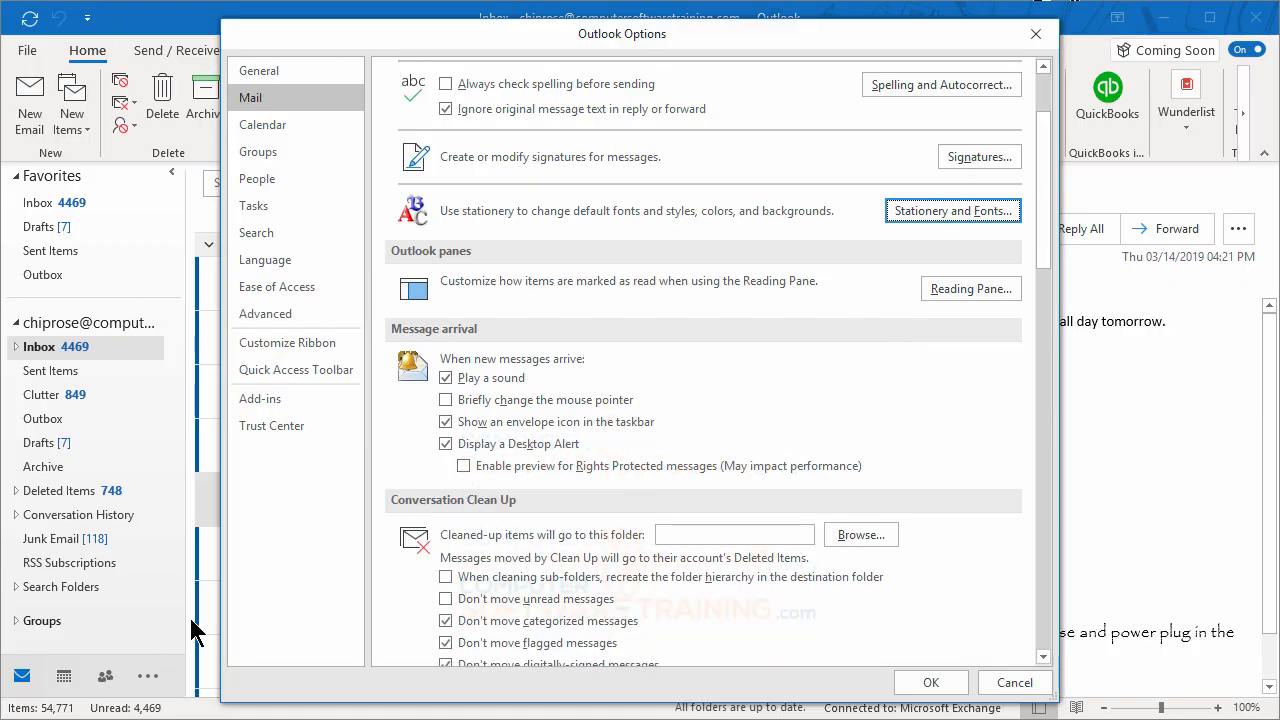
scroll(776, 353, down, 5)
scroll(700, 340, down, 3)
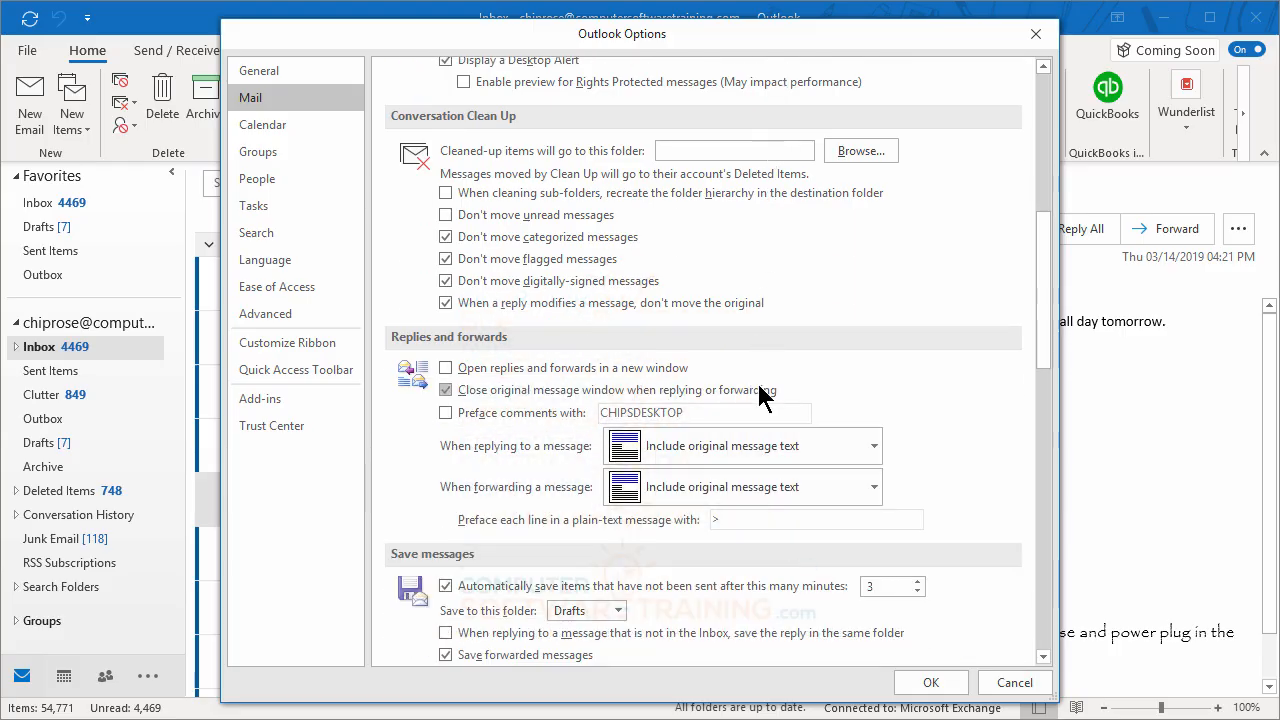
scroll(840, 348, down, 1)
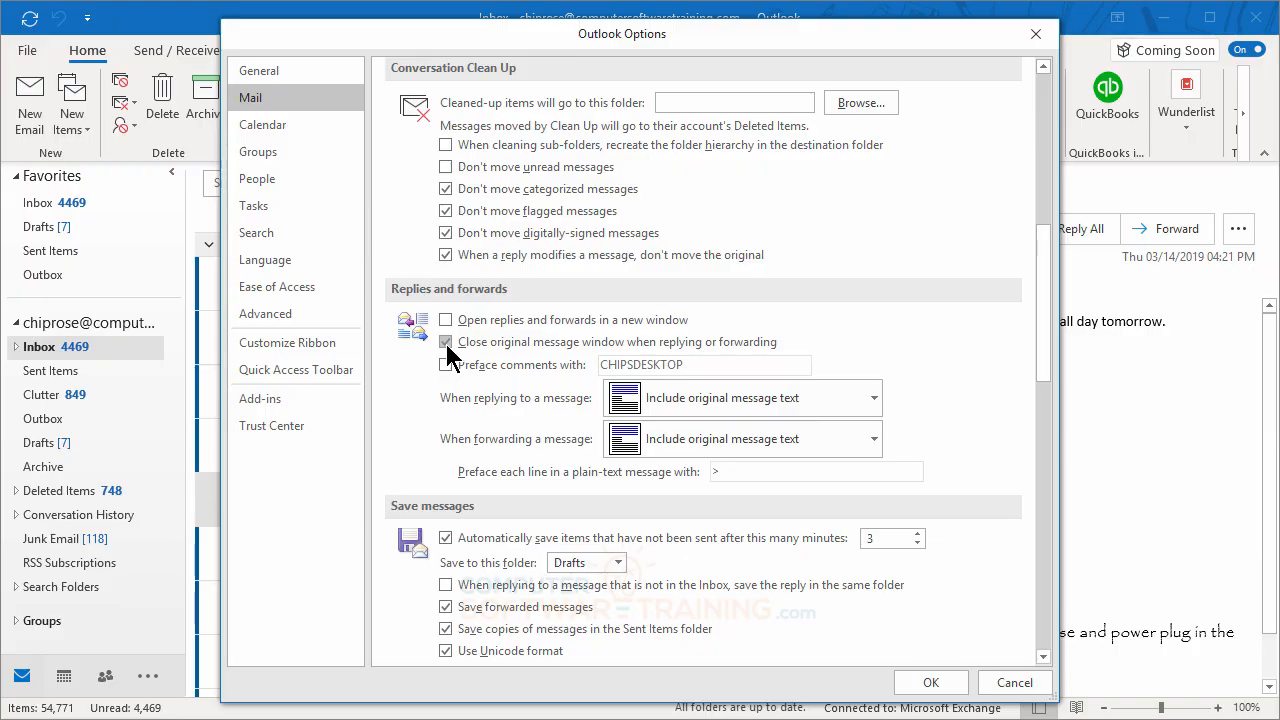
scroll(405, 437, down, 2)
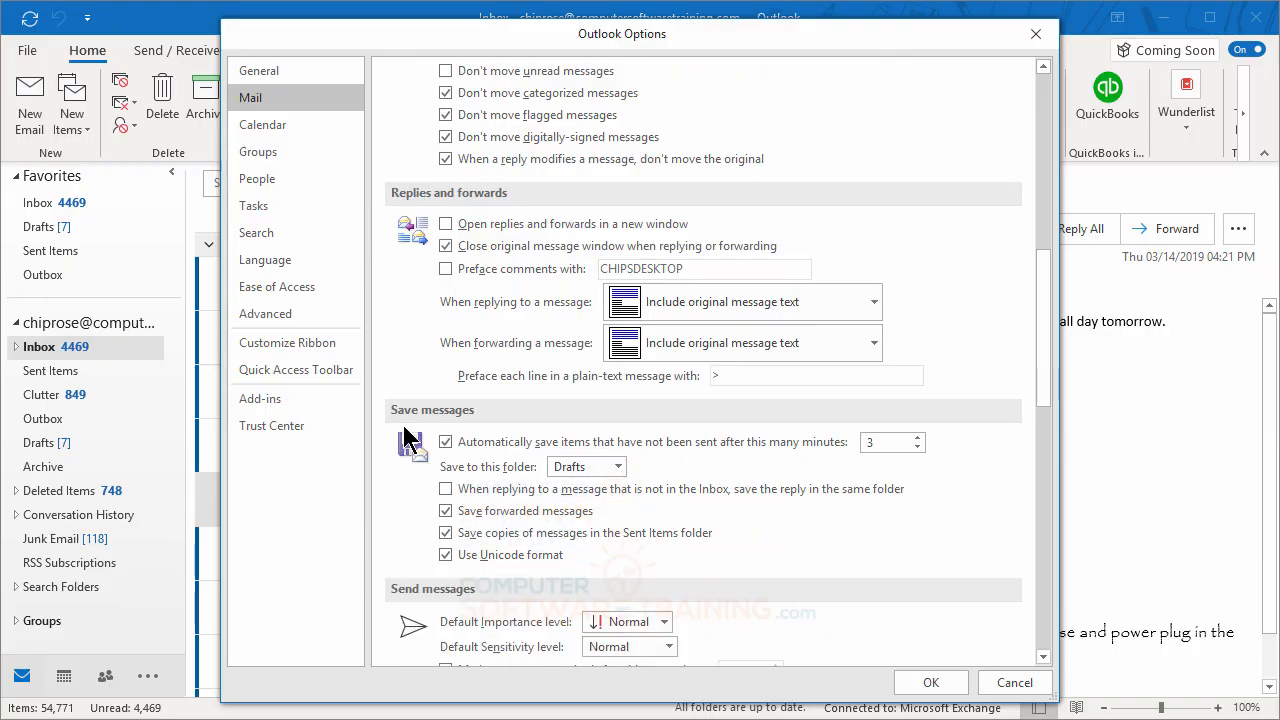
Step: Try a High default importance level and the Private and Confidential default sensitivity levels for sent messages
scroll(405, 437, down, 2)
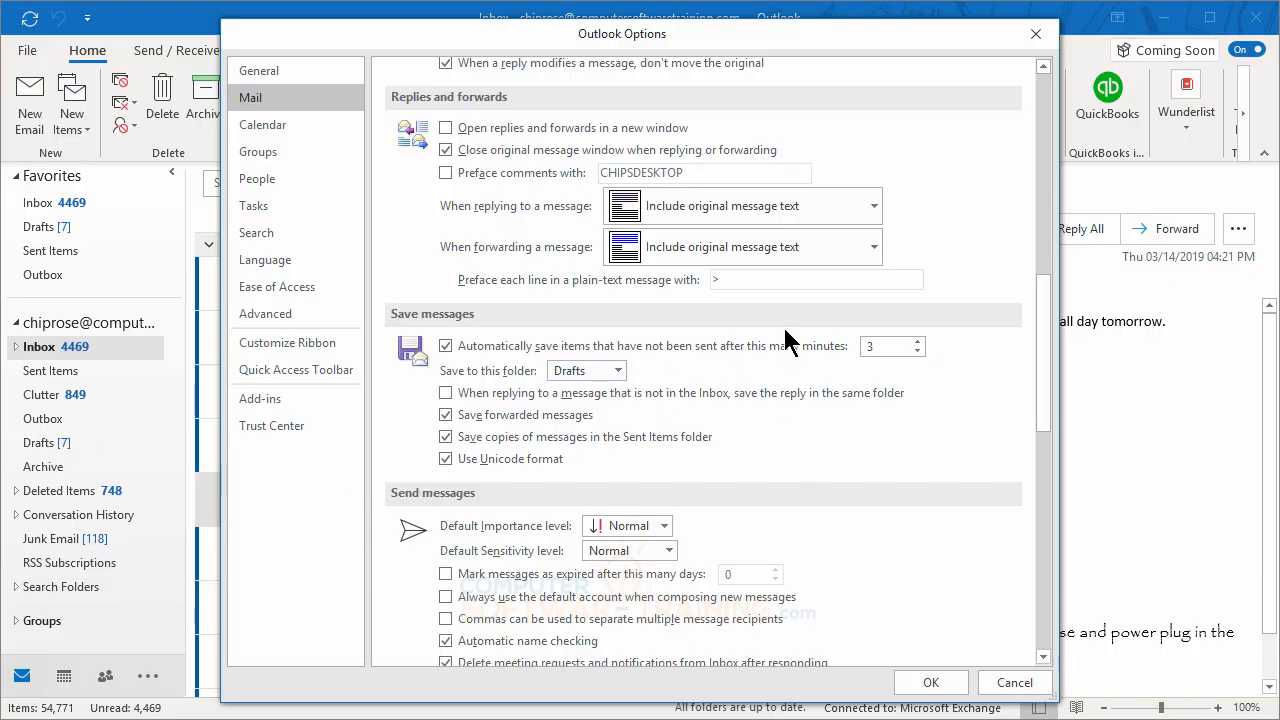
scroll(880, 526, down, 3)
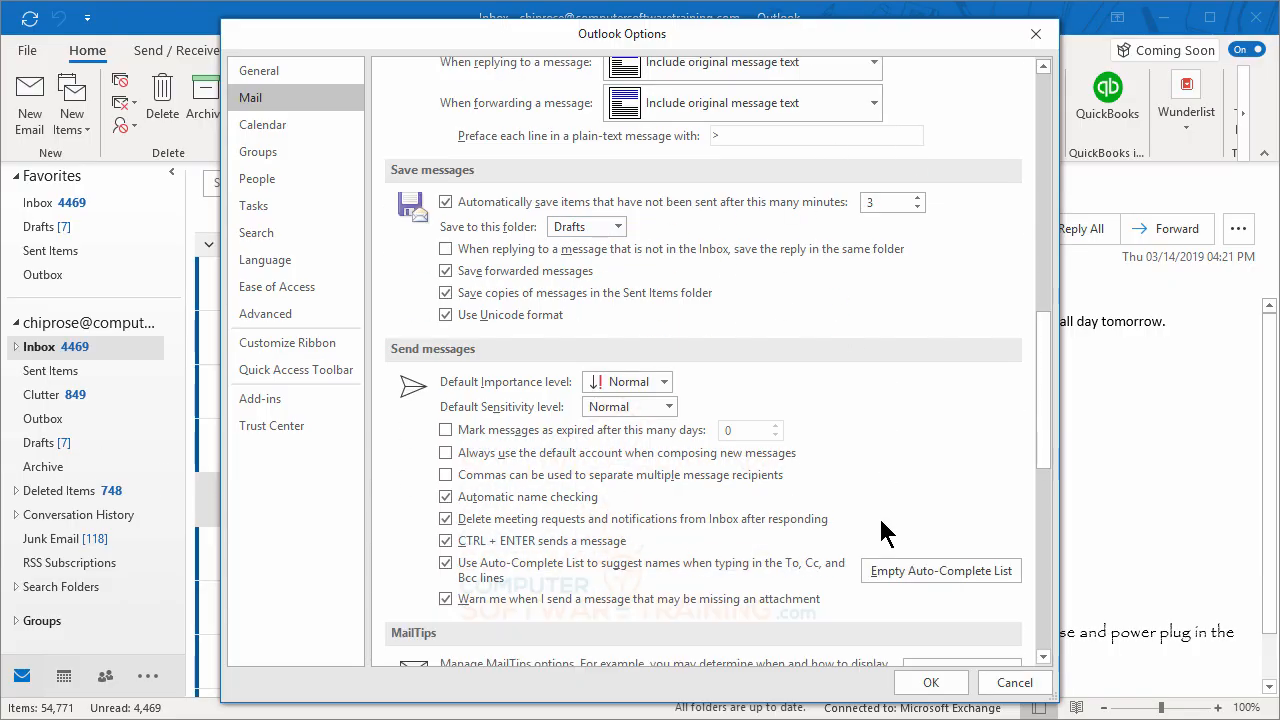
scroll(885, 533, down, 2)
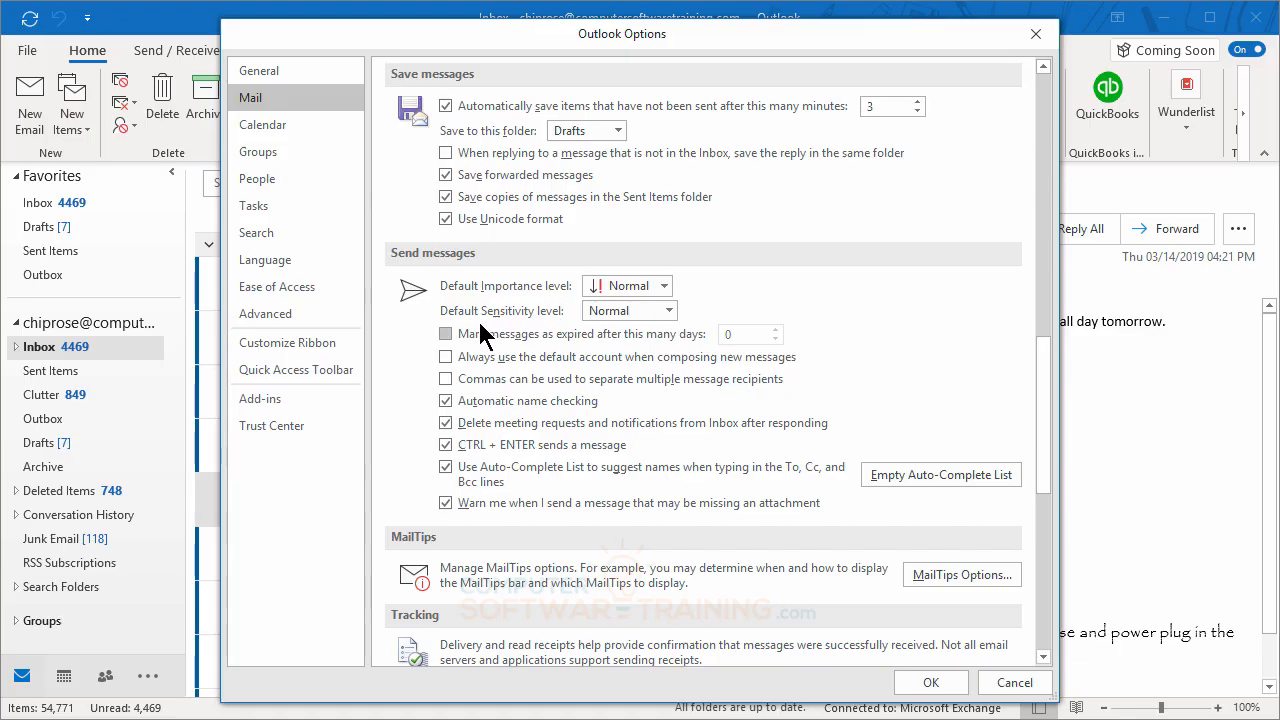
click(663, 287)
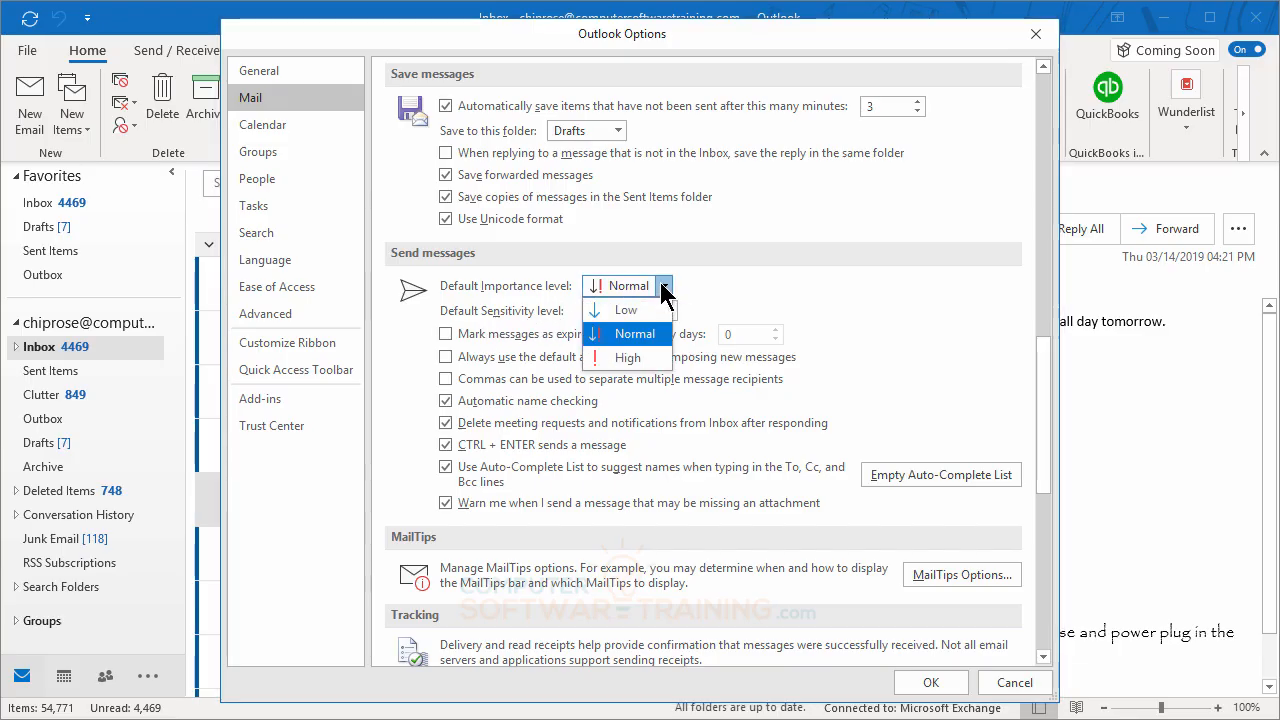
click(632, 358)
click(669, 311)
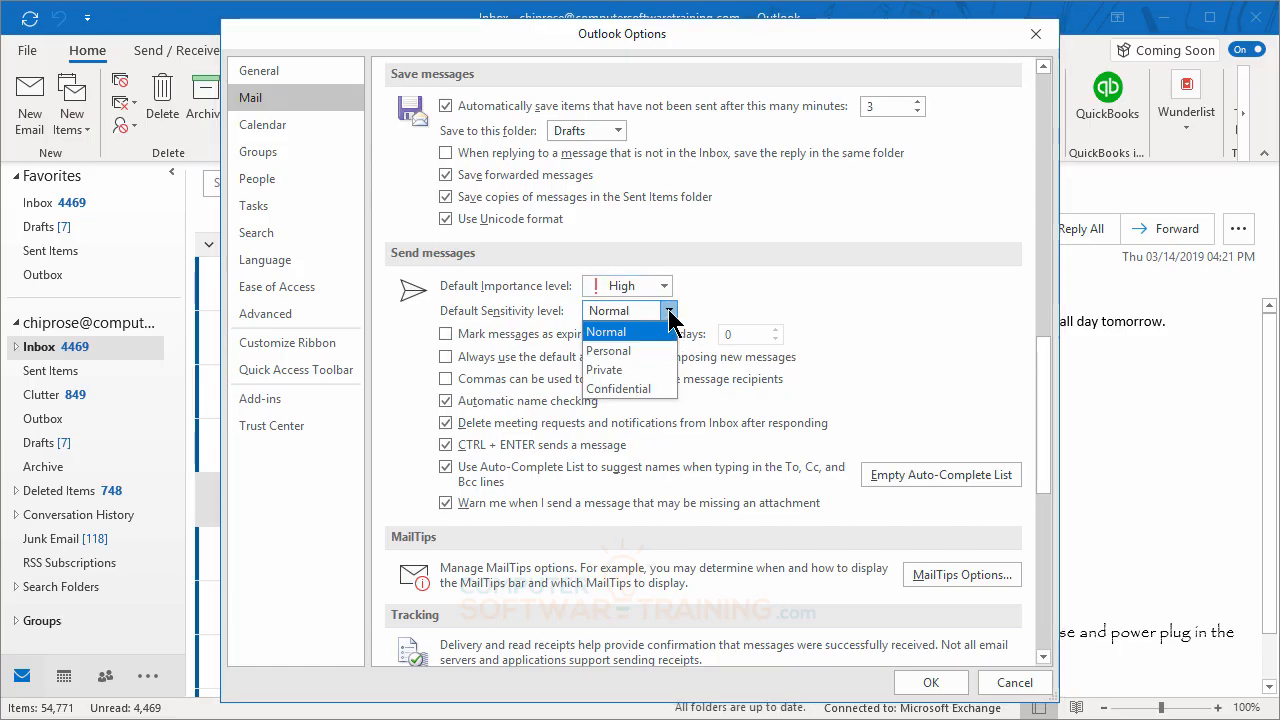
click(616, 374)
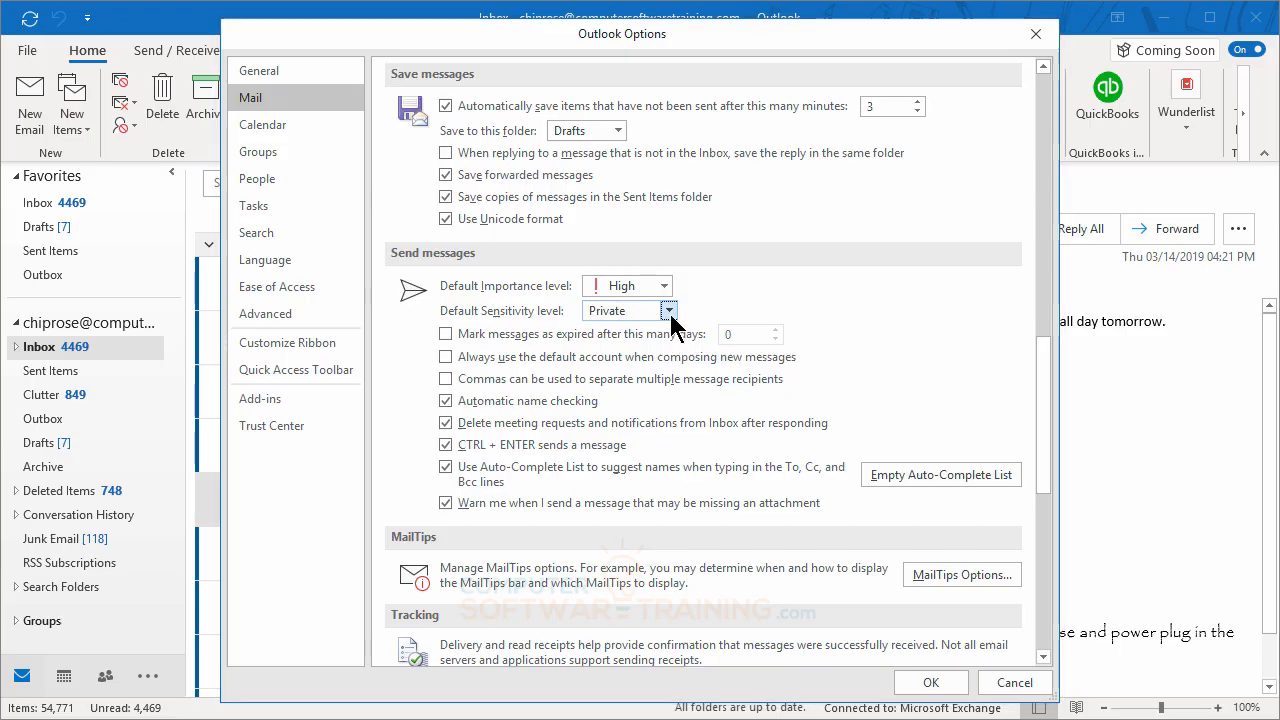
click(670, 312)
click(650, 389)
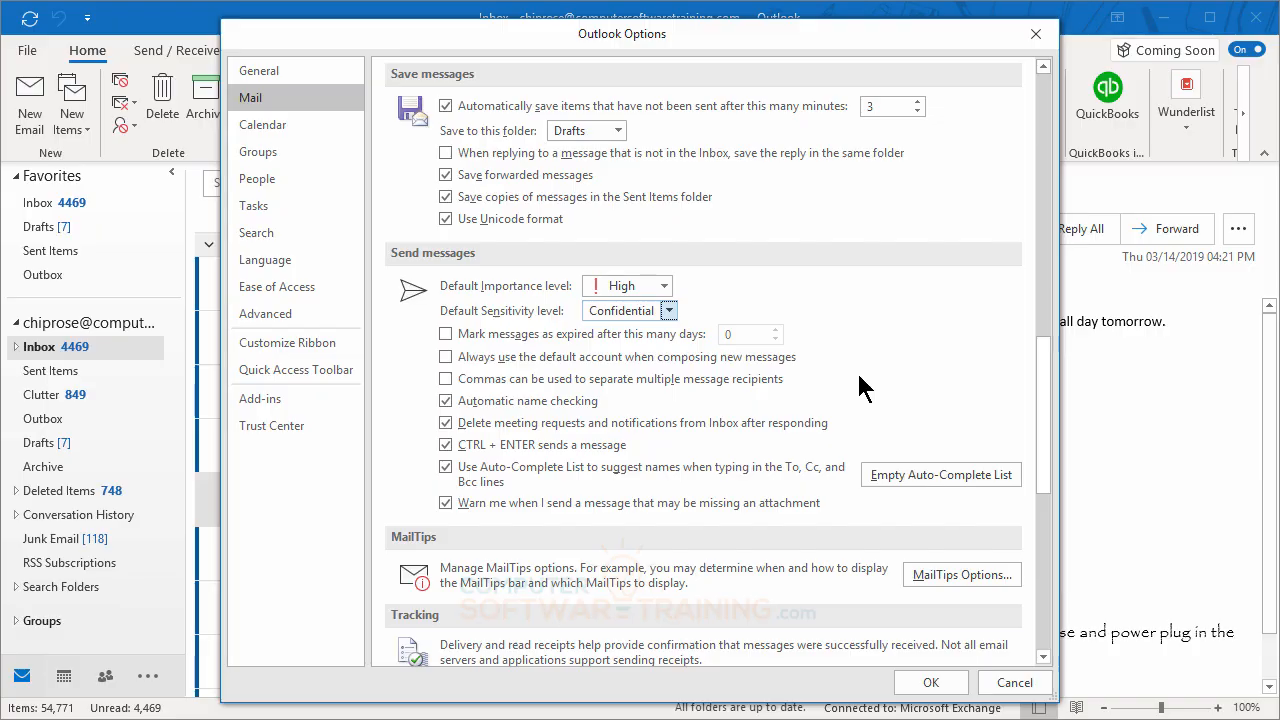
Step: Set both the default importance level and the default sensitivity level for sent messages back to Normal
click(664, 287)
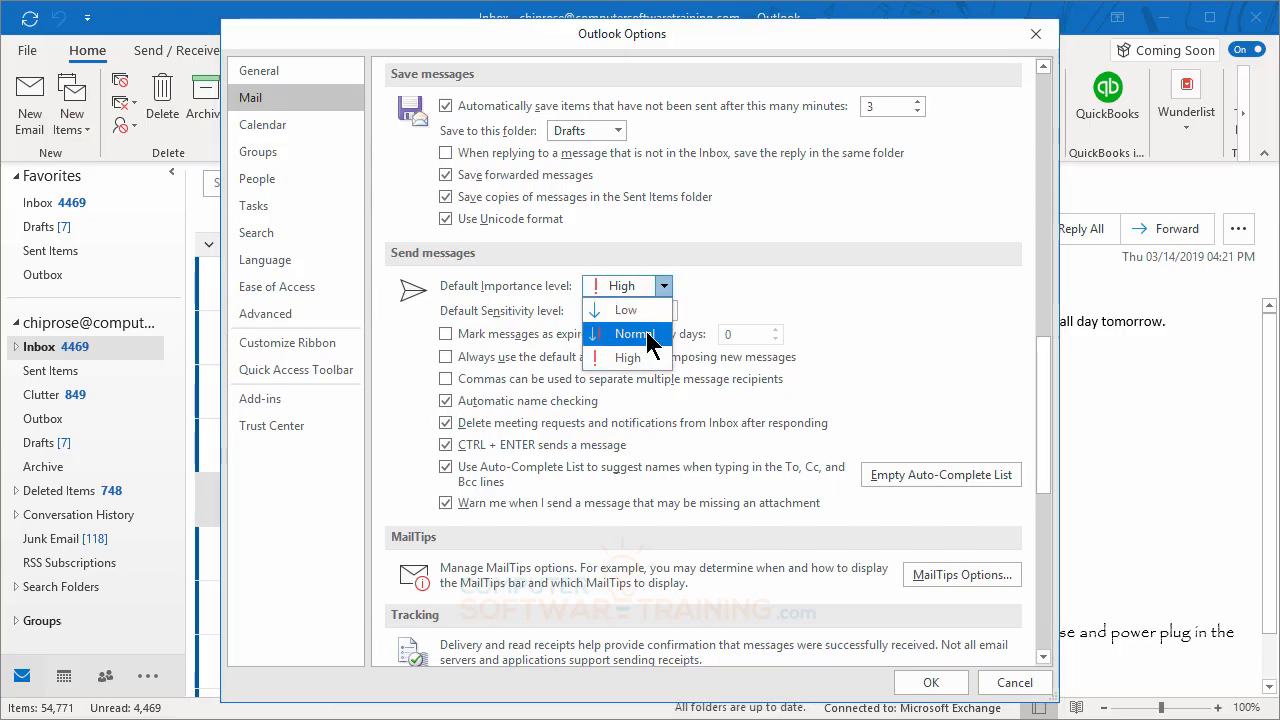
click(650, 334)
click(668, 311)
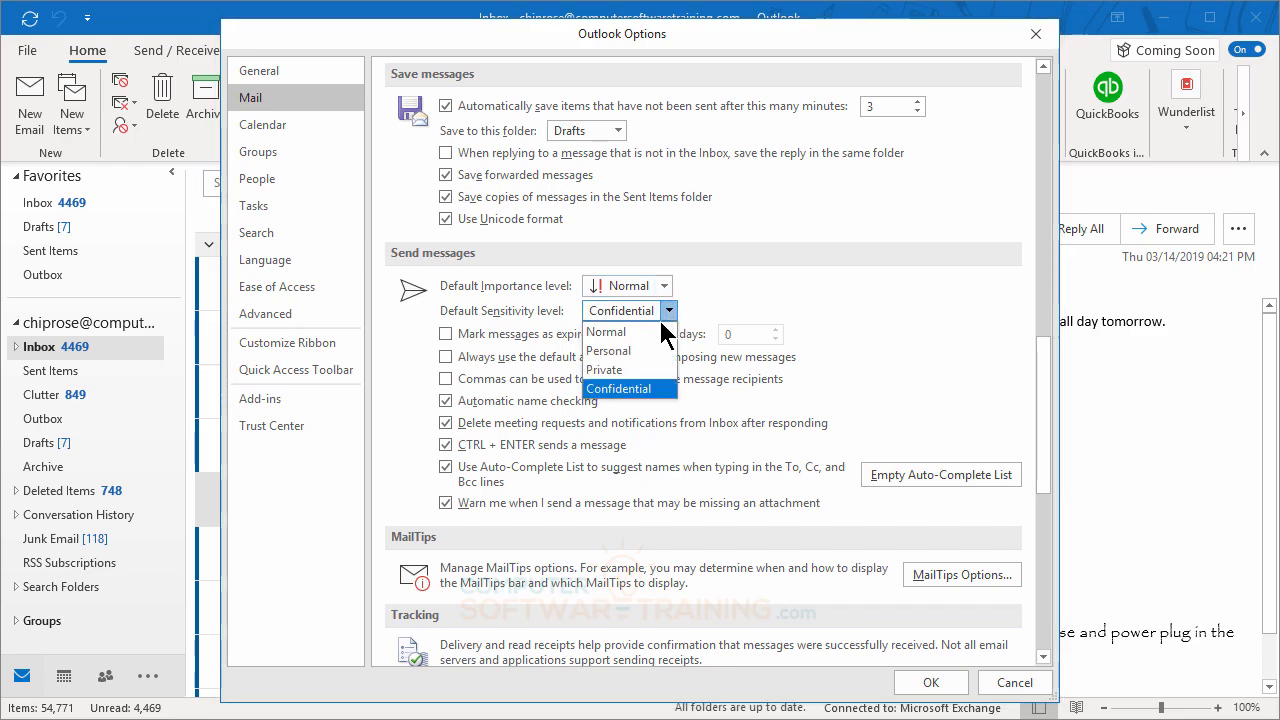
click(646, 334)
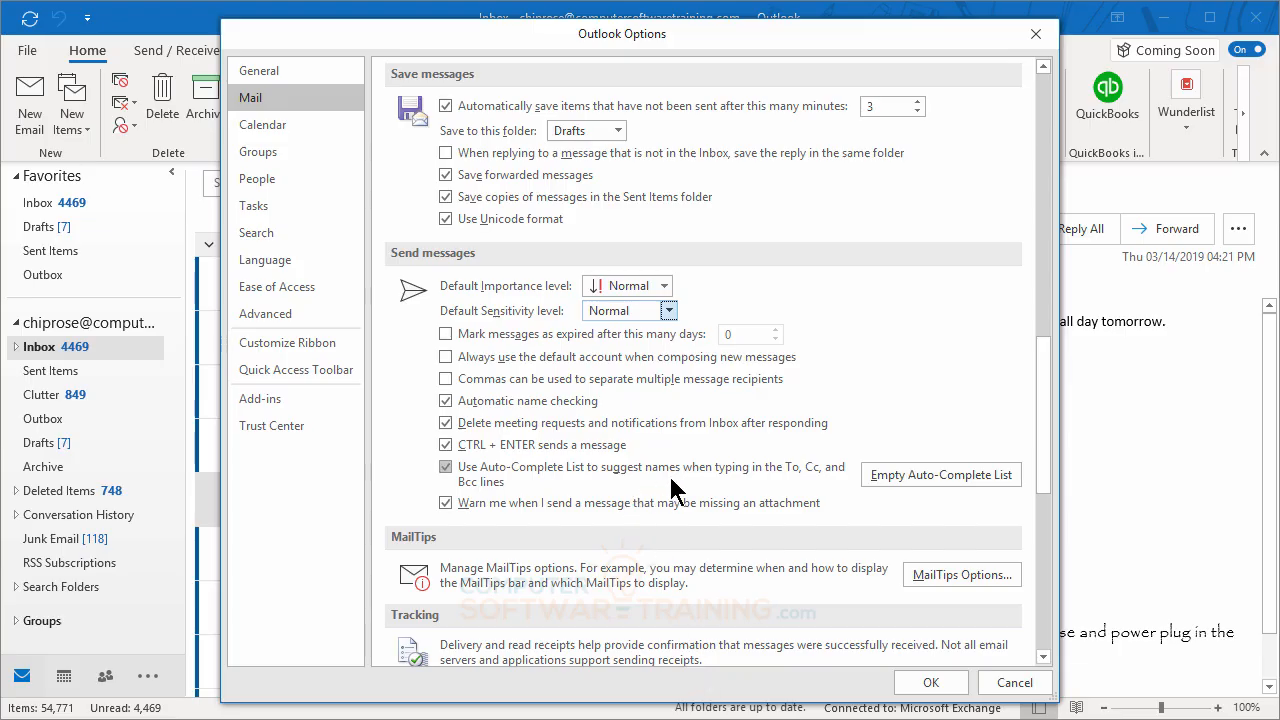
Step: Review the MailTips, Tracking, Message format and Other mail options, and close the Outlook options with the settings saved
scroll(684, 466, down, 3)
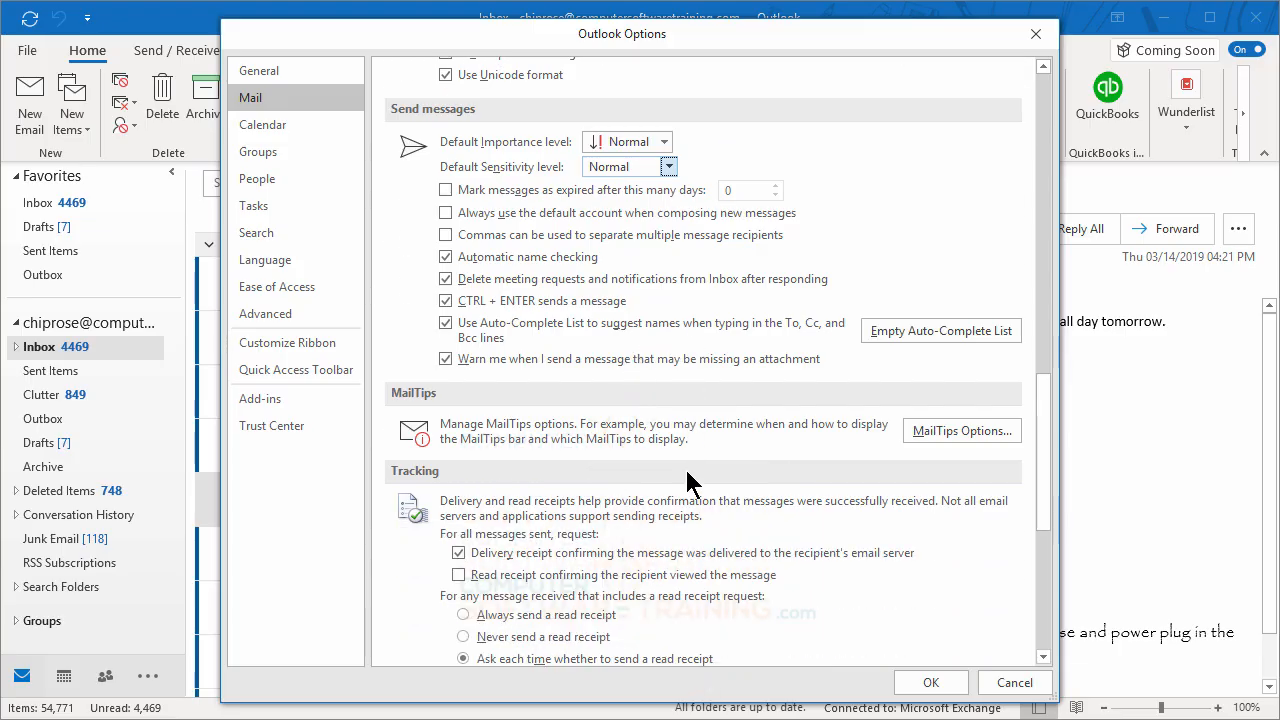
scroll(687, 472, down, 2)
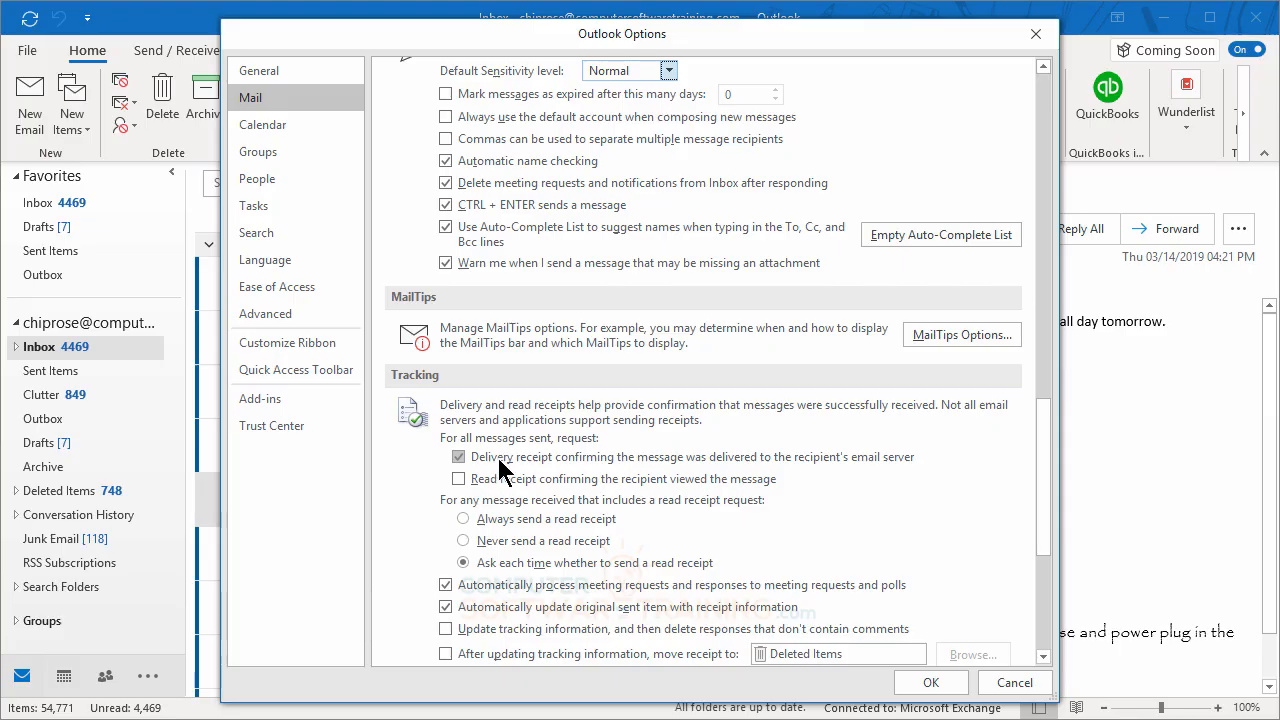
drag(514, 50, 877, 90)
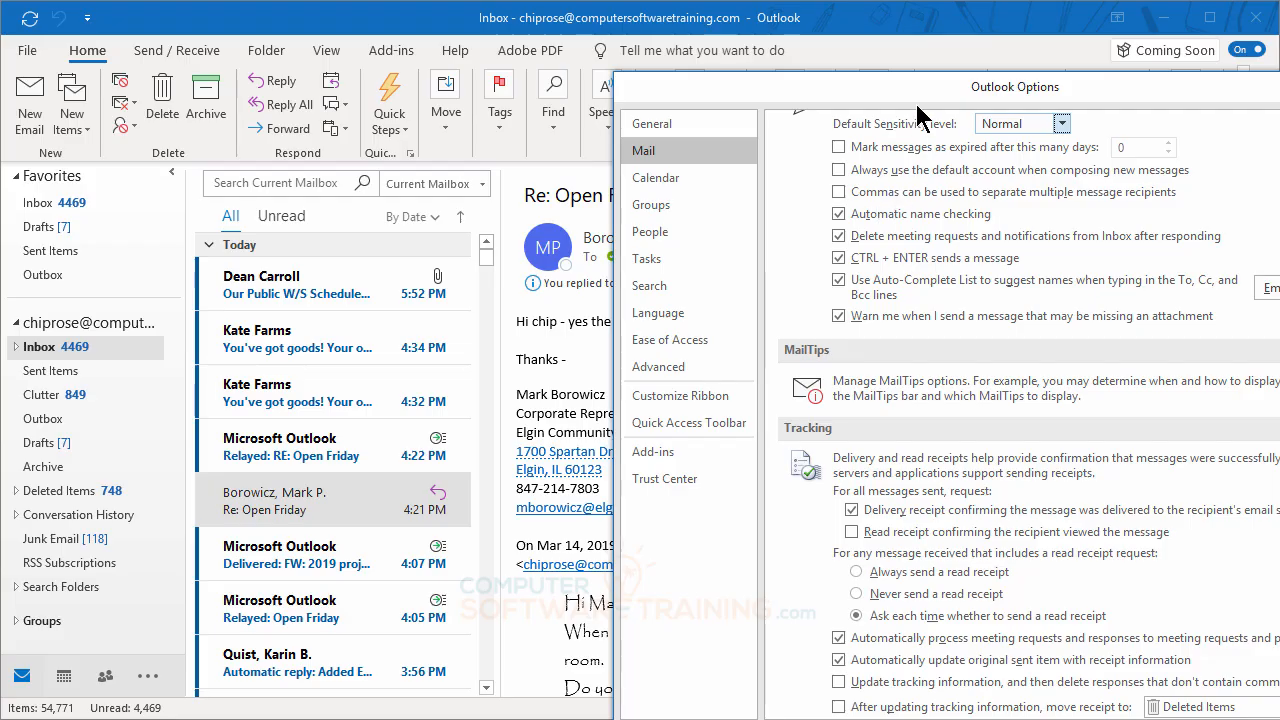
drag(916, 95, 518, 32)
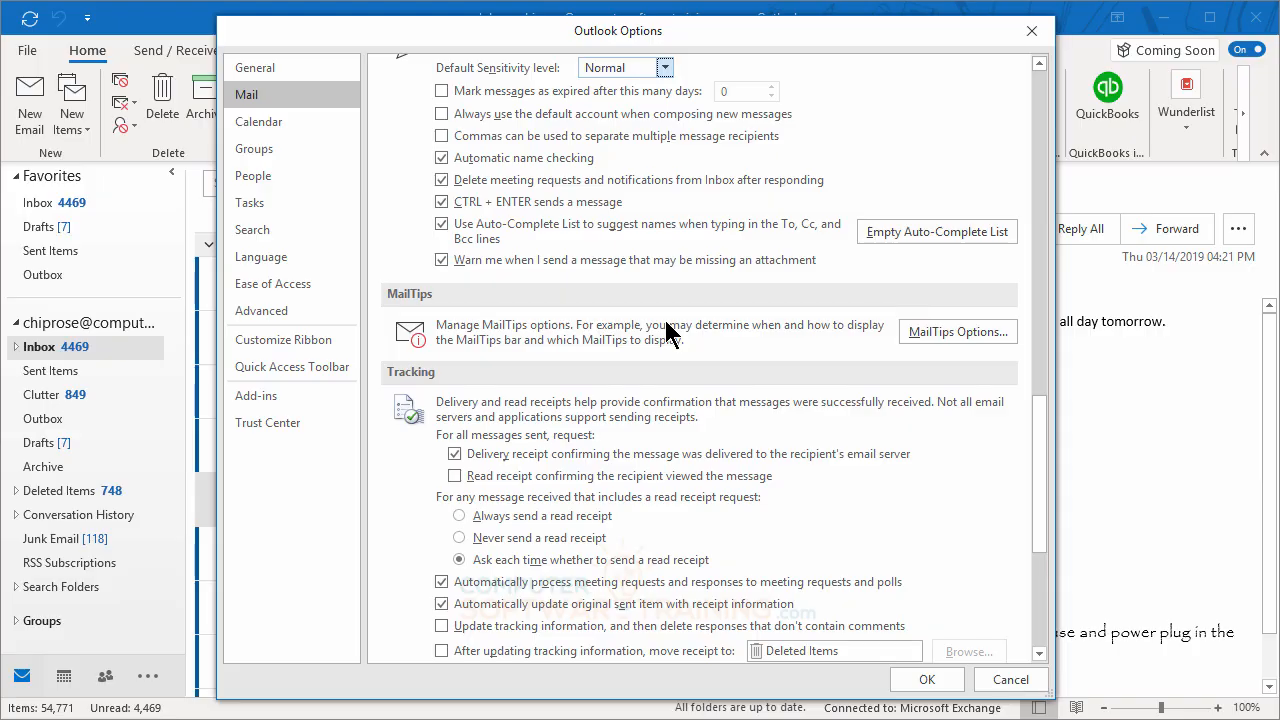
click(515, 479)
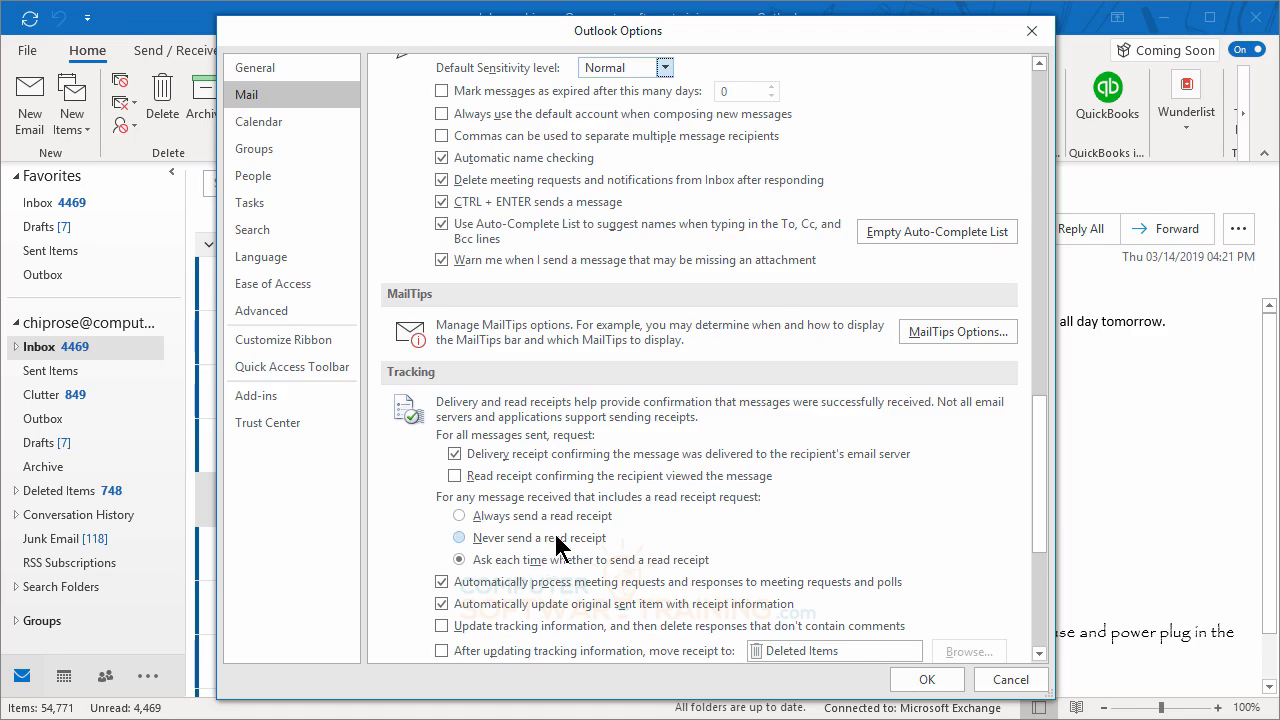
scroll(563, 537, down, 8)
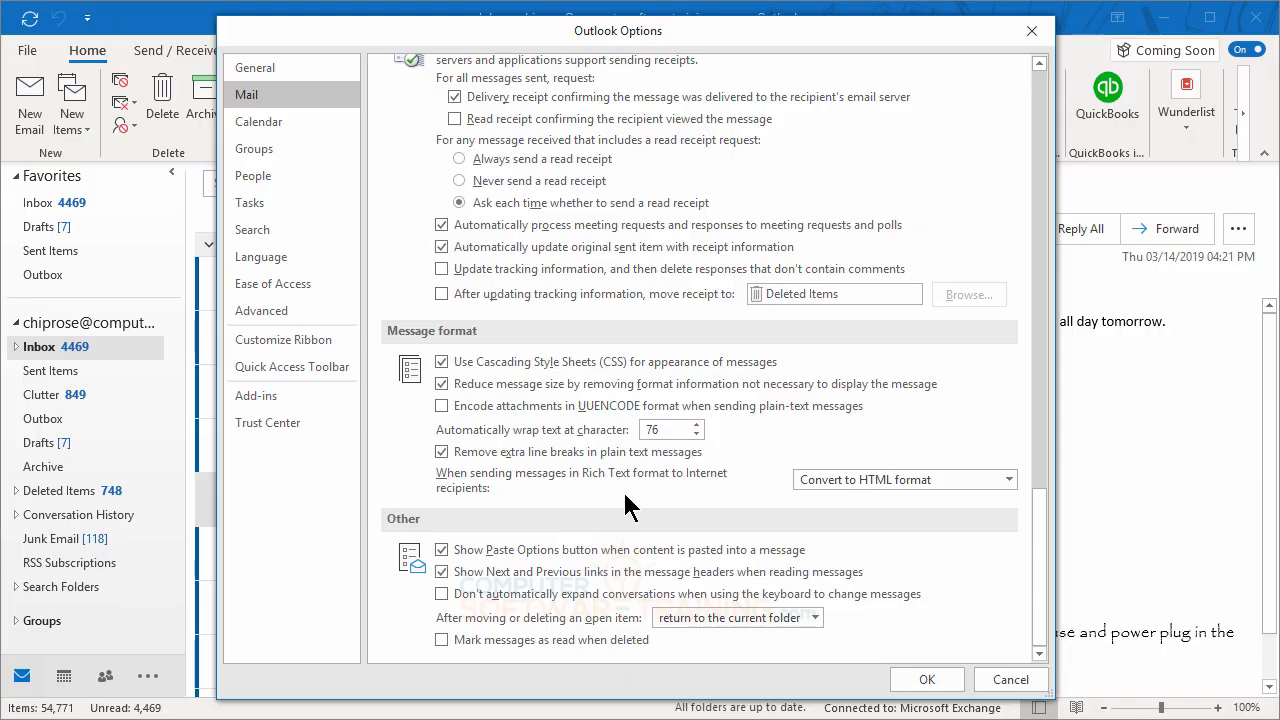
scroll(624, 493, up, 12)
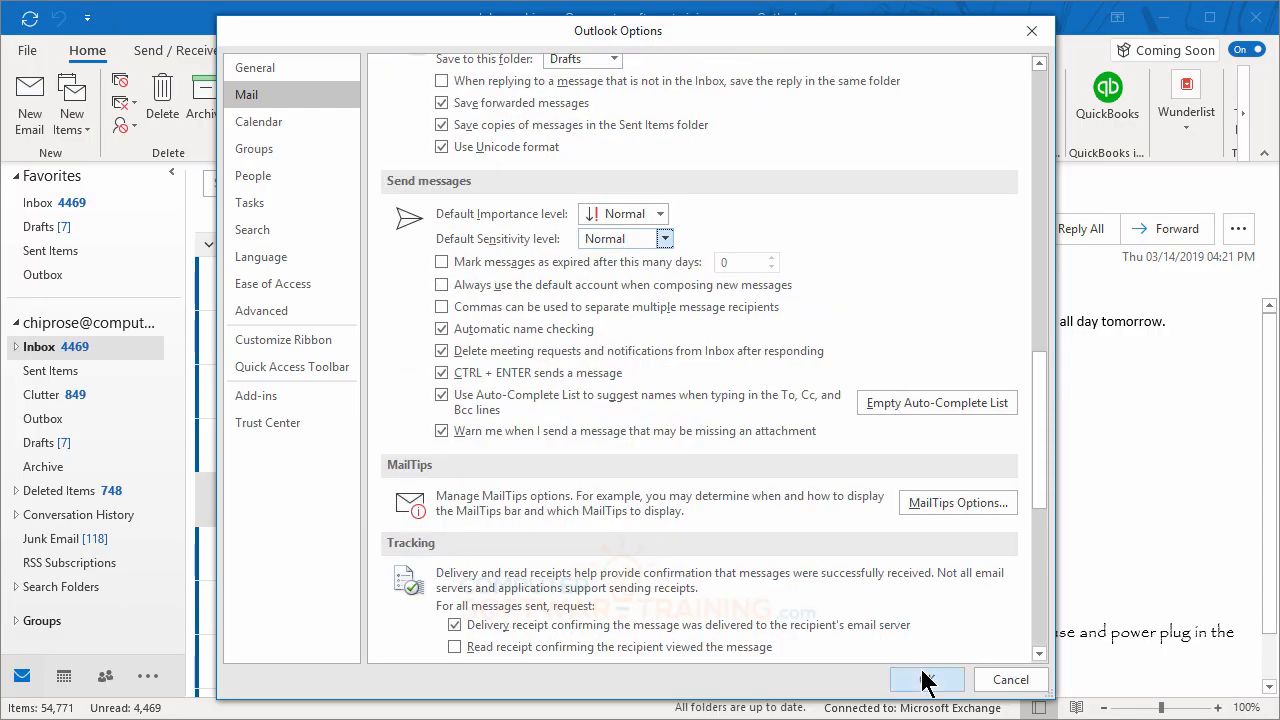
click(927, 679)
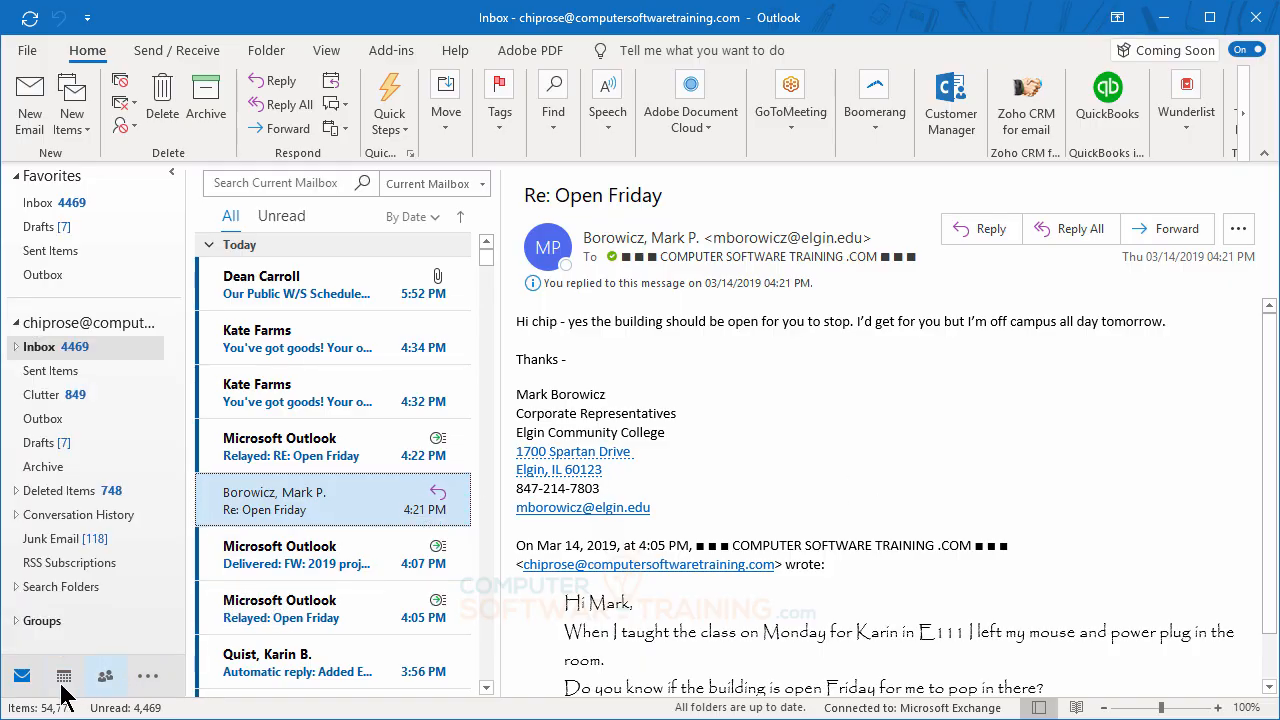
Step: Look at the Calendar module and browse the contact cards in the People module
mouse_move(84, 690)
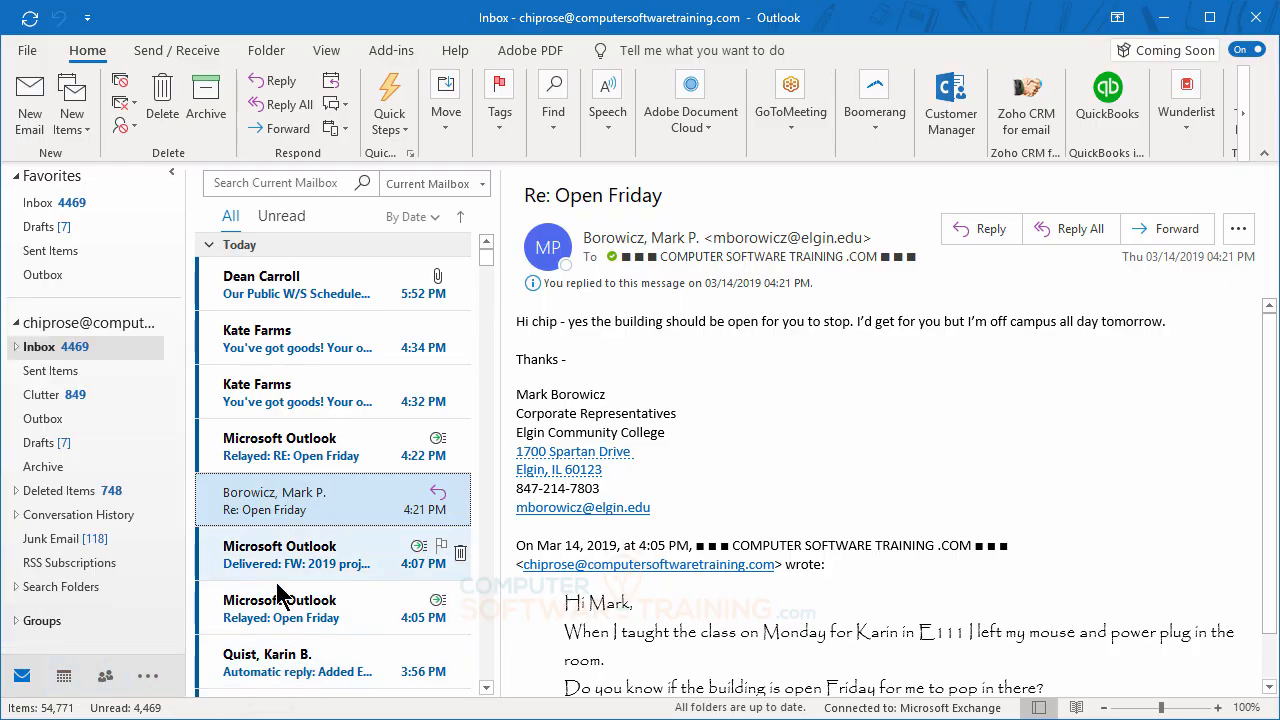
click(63, 680)
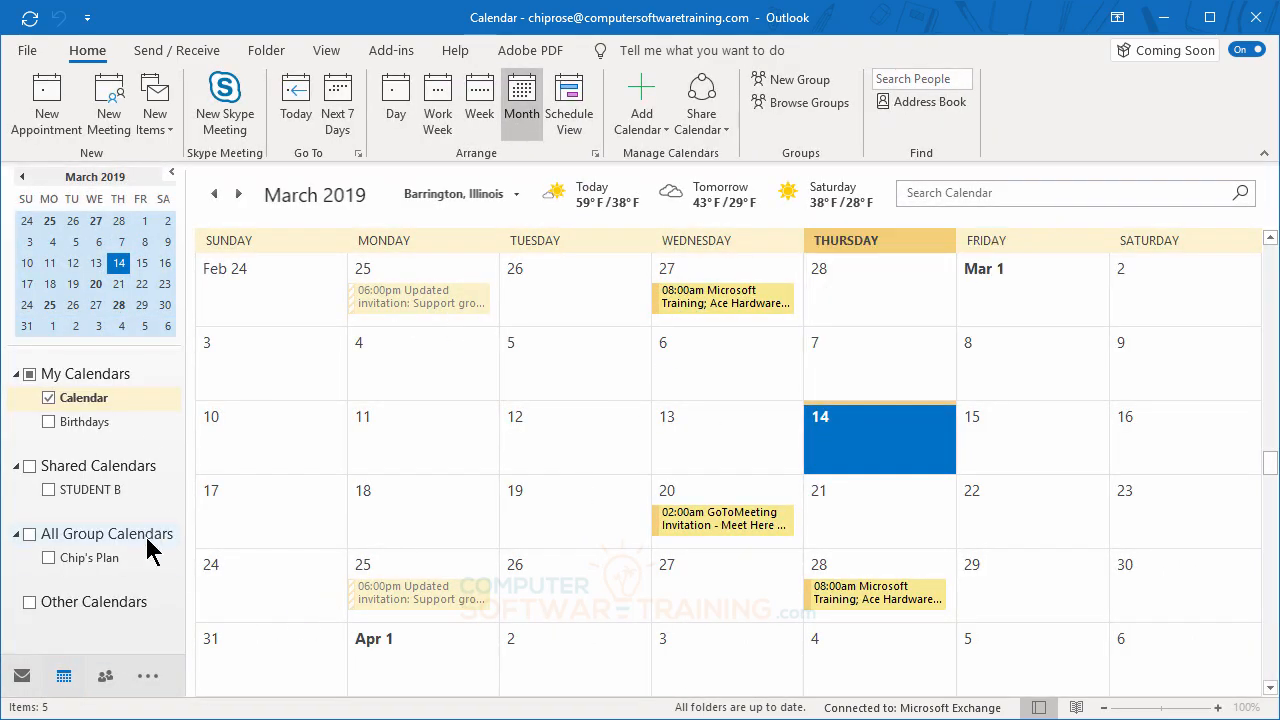
click(104, 677)
click(218, 500)
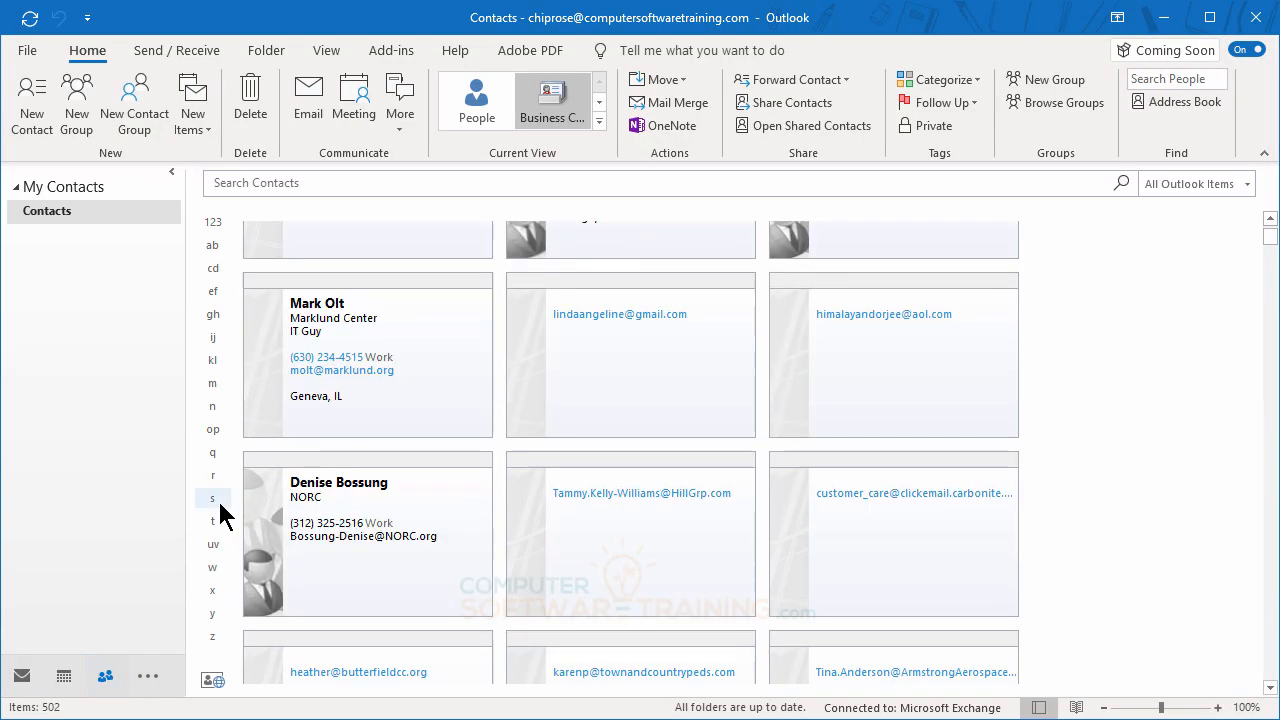
scroll(220, 502, up, 3)
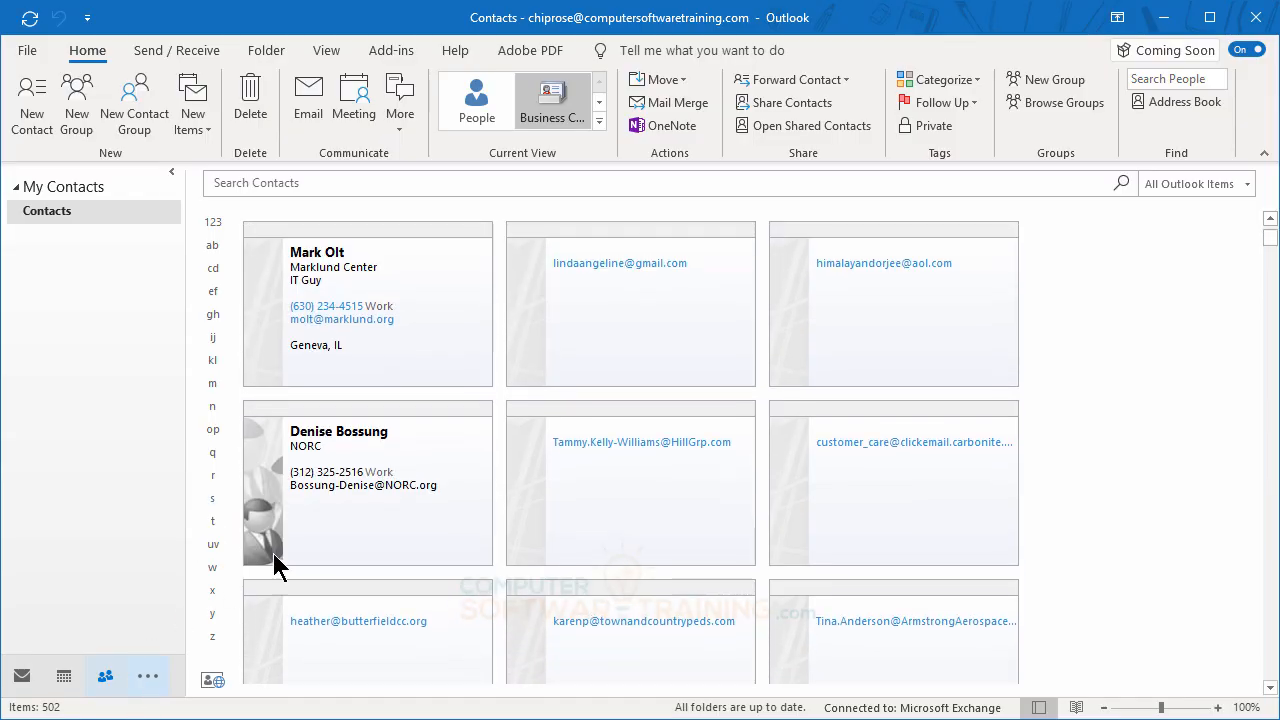
Step: Look at the To-Do List in the Tasks module and the contents of the Notes module
click(148, 678)
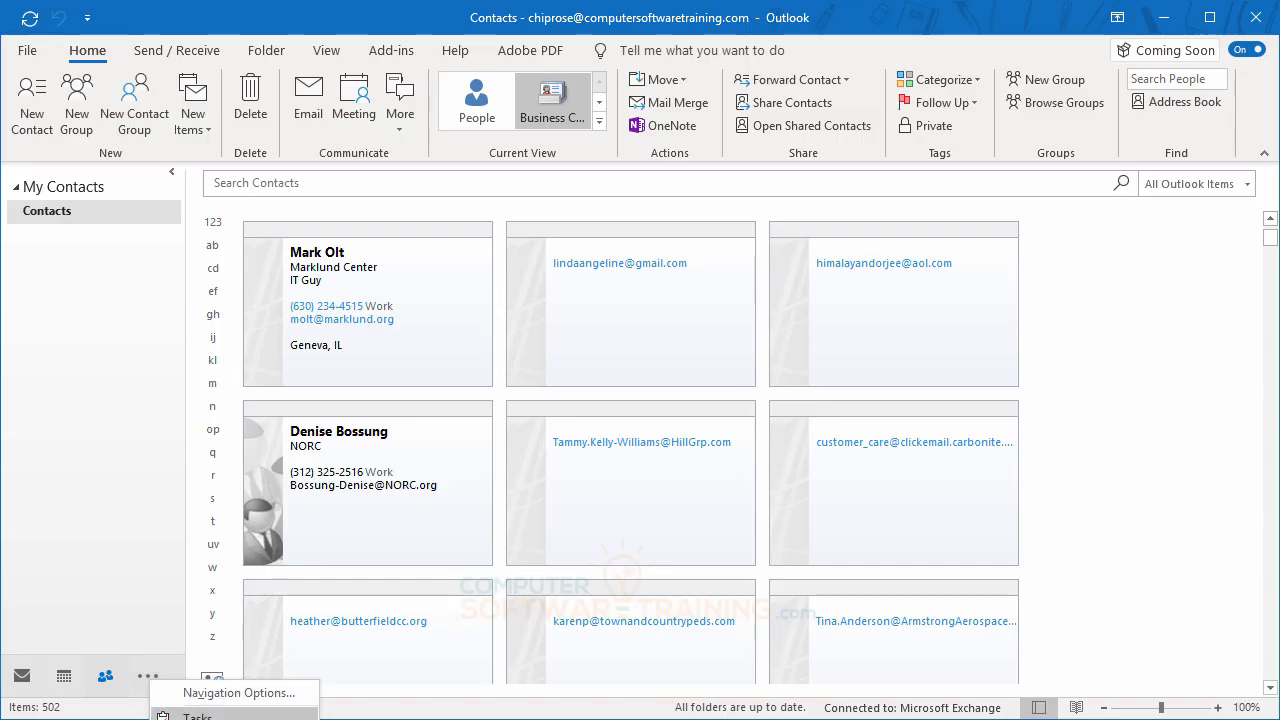
click(200, 714)
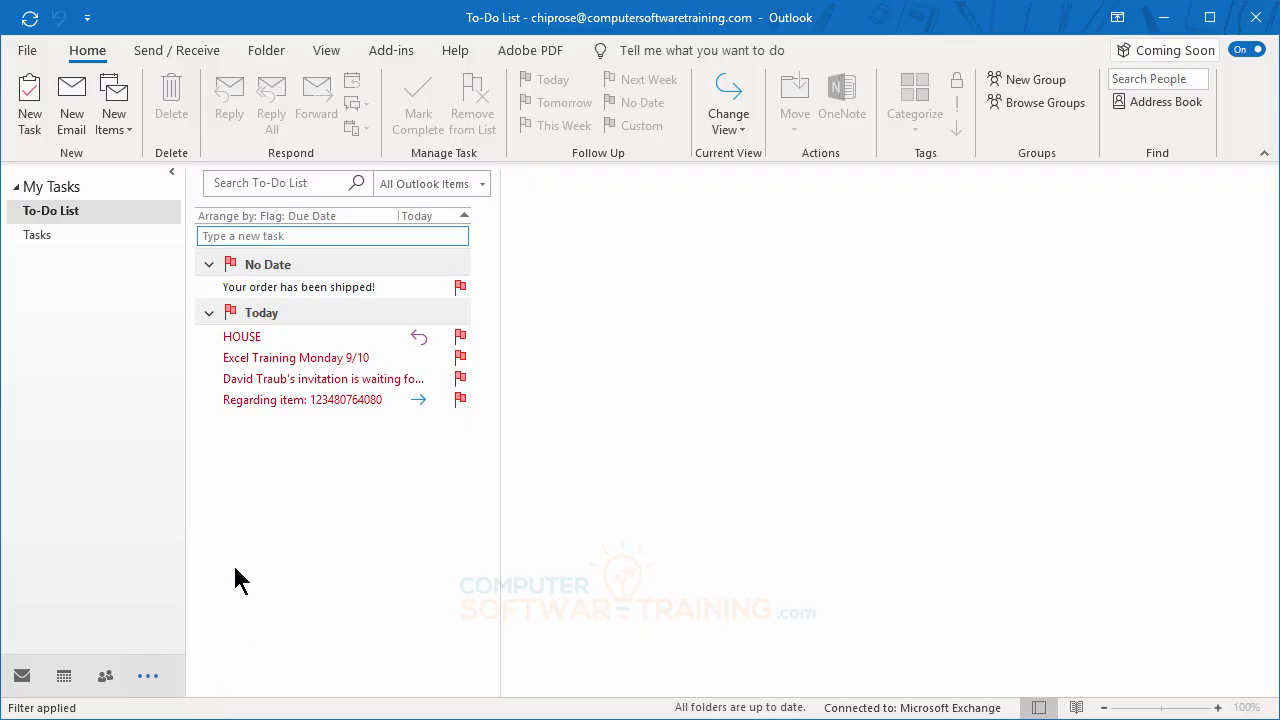
click(148, 676)
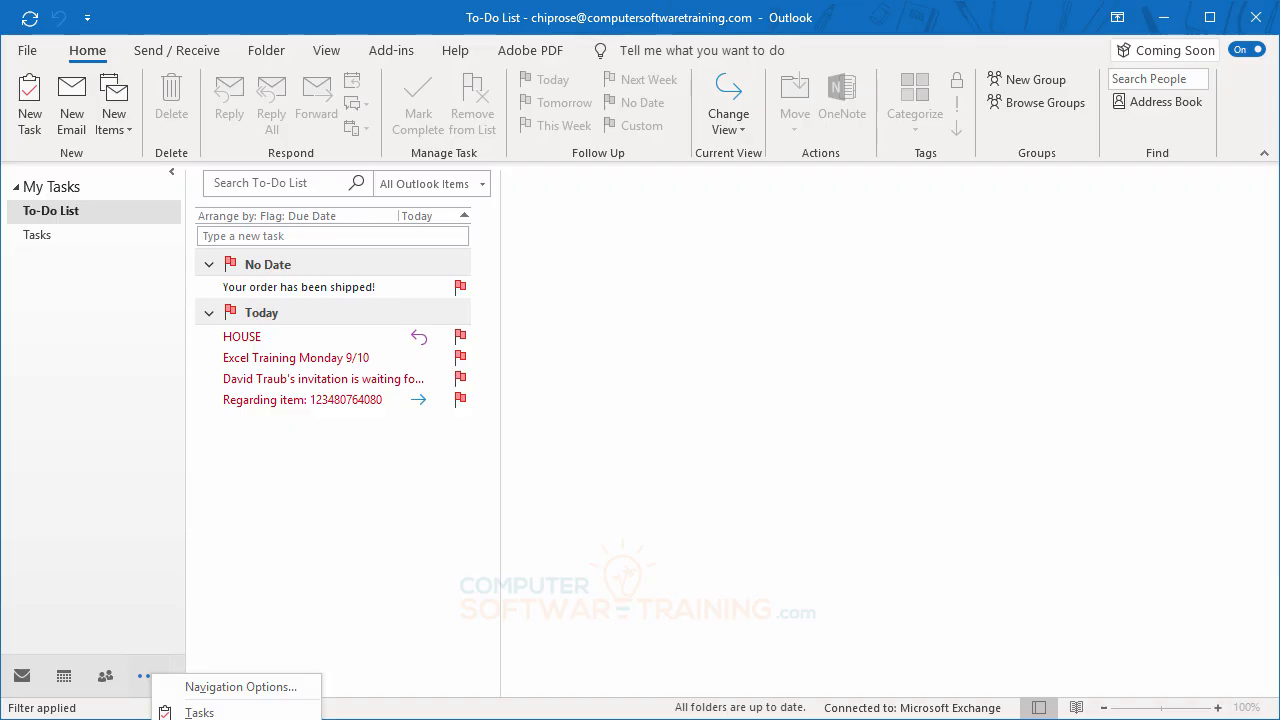
click(200, 712)
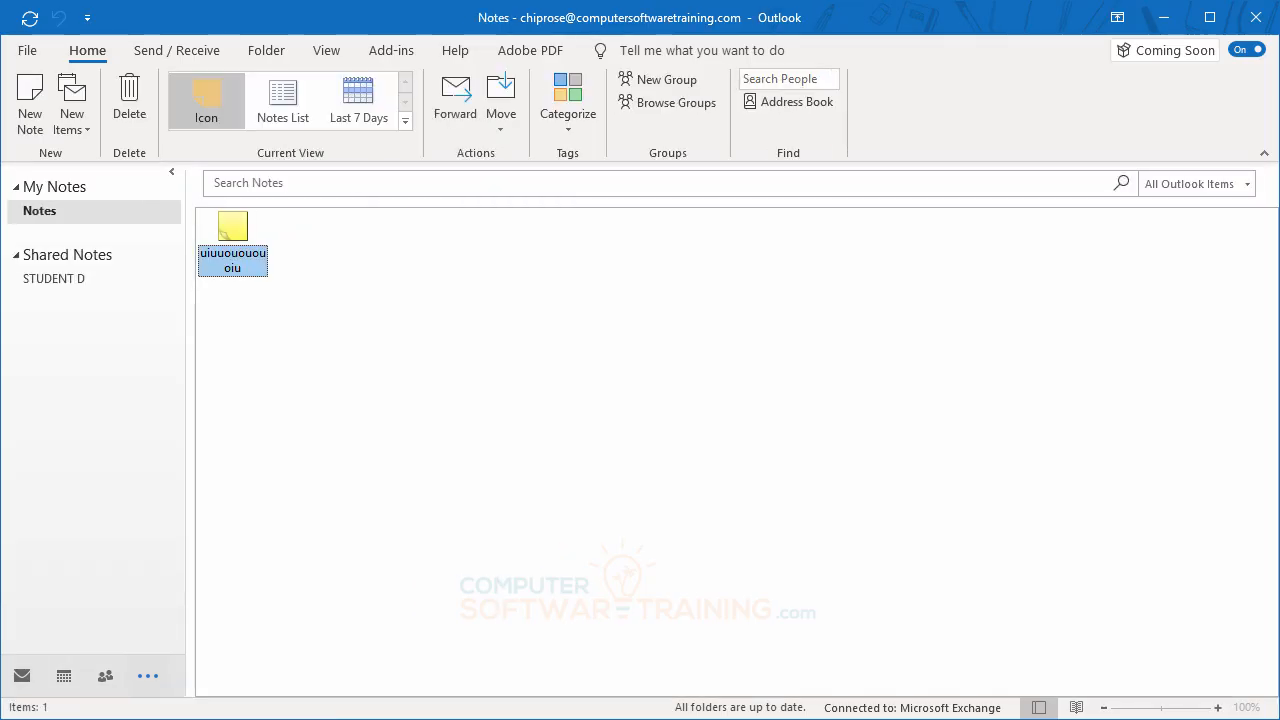
click(153, 680)
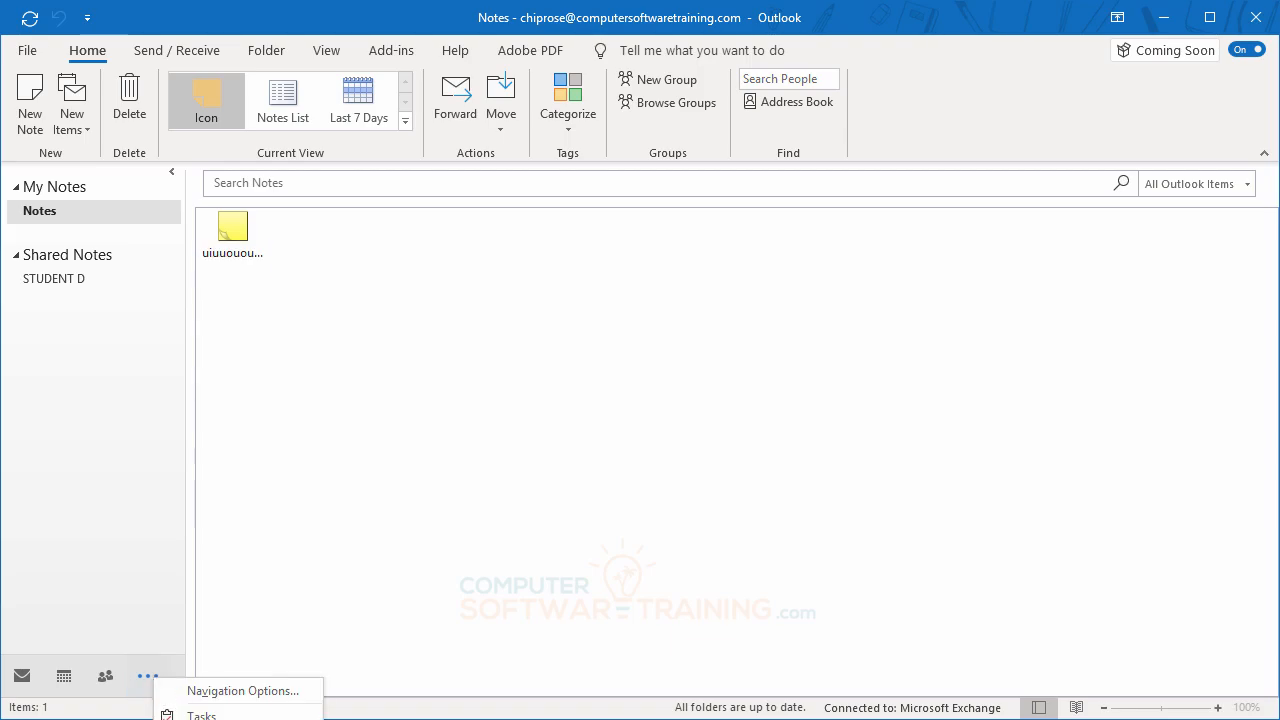
click(480, 435)
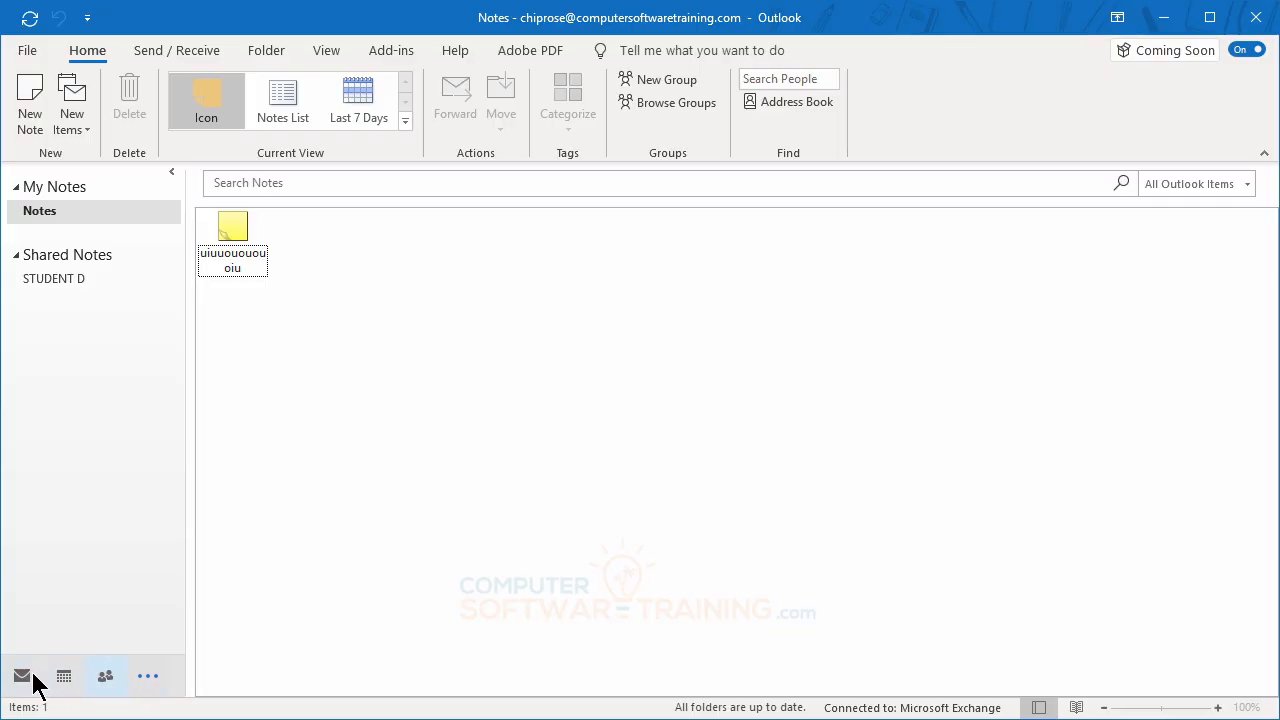
Step: Examine the maximum number of visible items and the display order in the Navigation Options, leaving them without saving
click(147, 679)
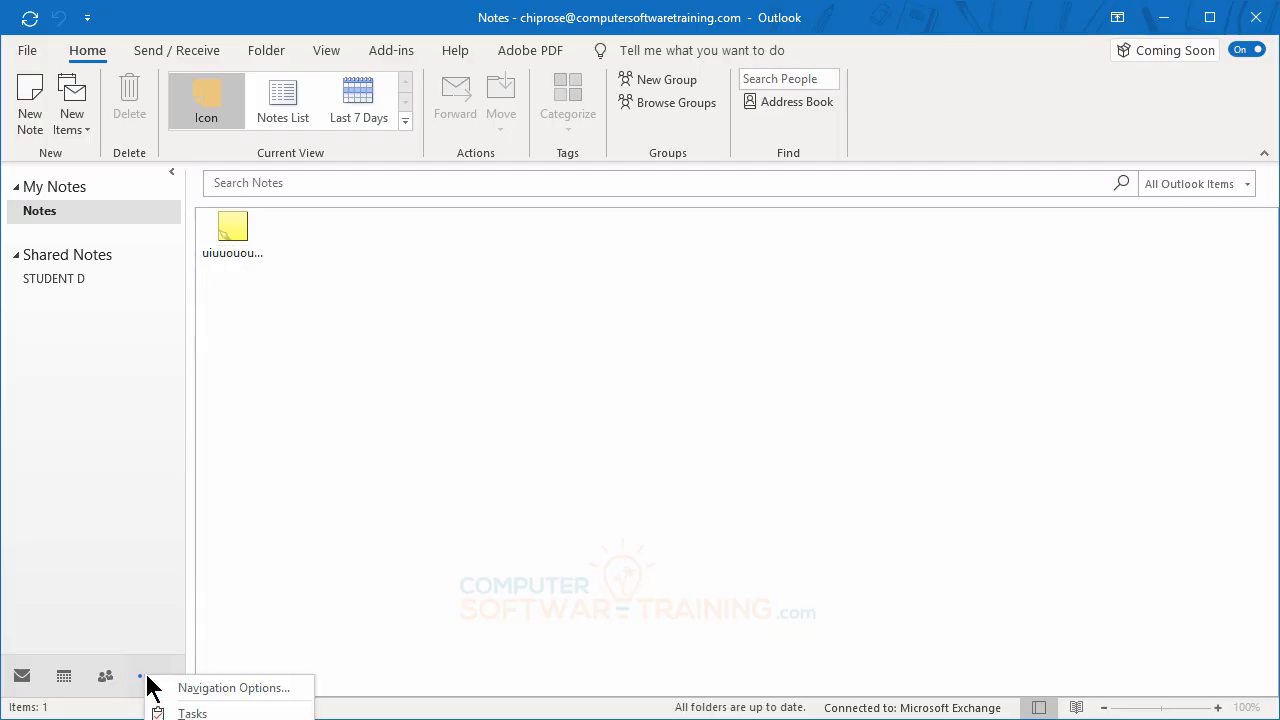
click(198, 689)
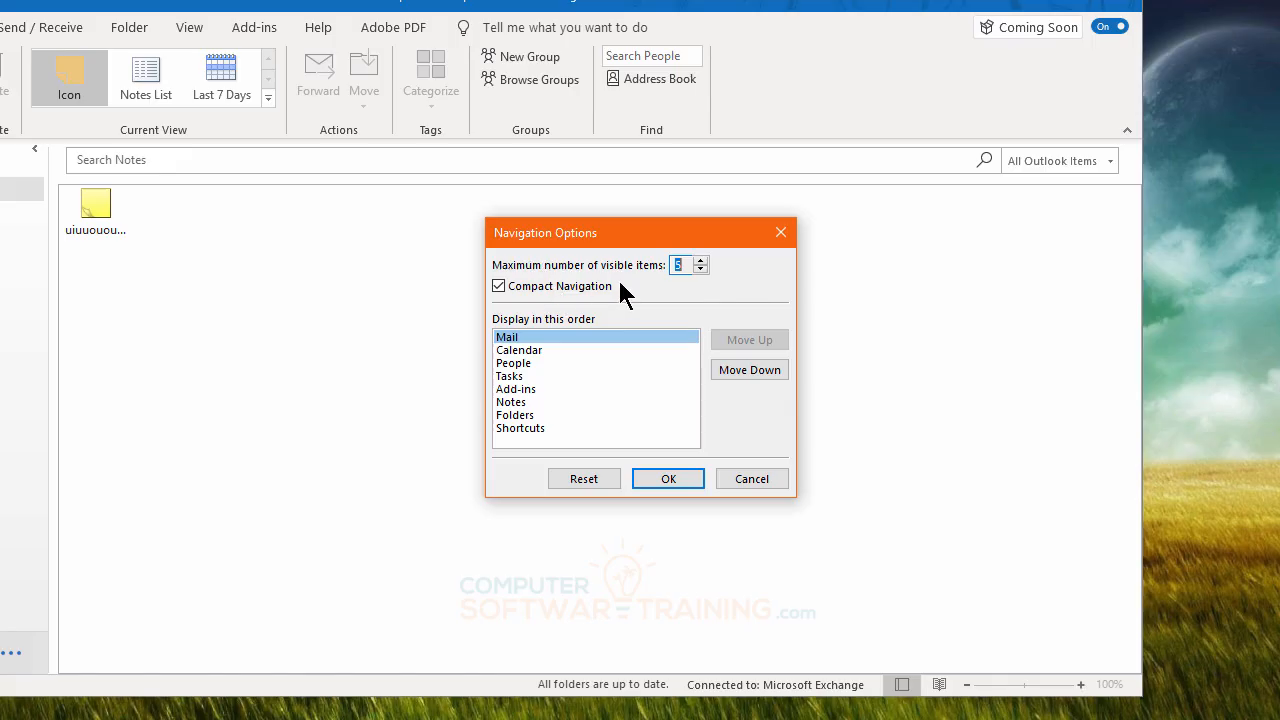
double_click(679, 265)
click(748, 479)
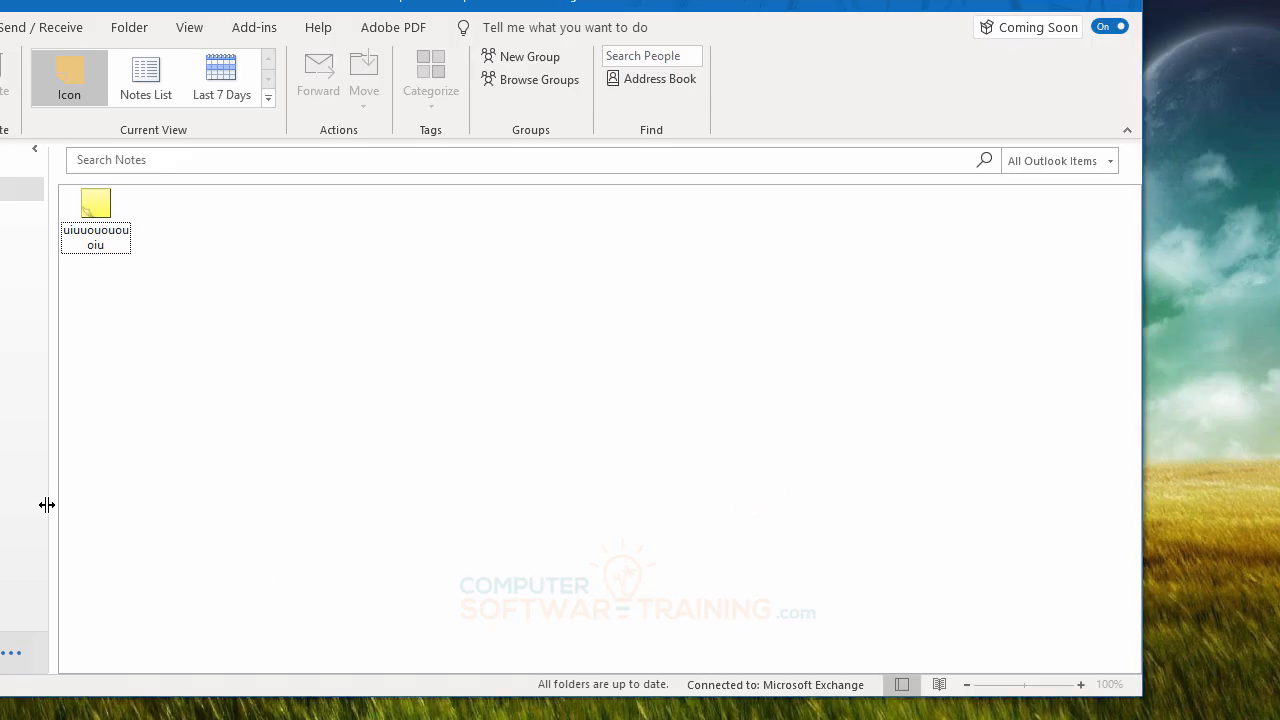
Step: Return to the Inbox and widen the folder pane so the navigation bar has room for the Tasks and Add-ins icons
key(ctrl+1)
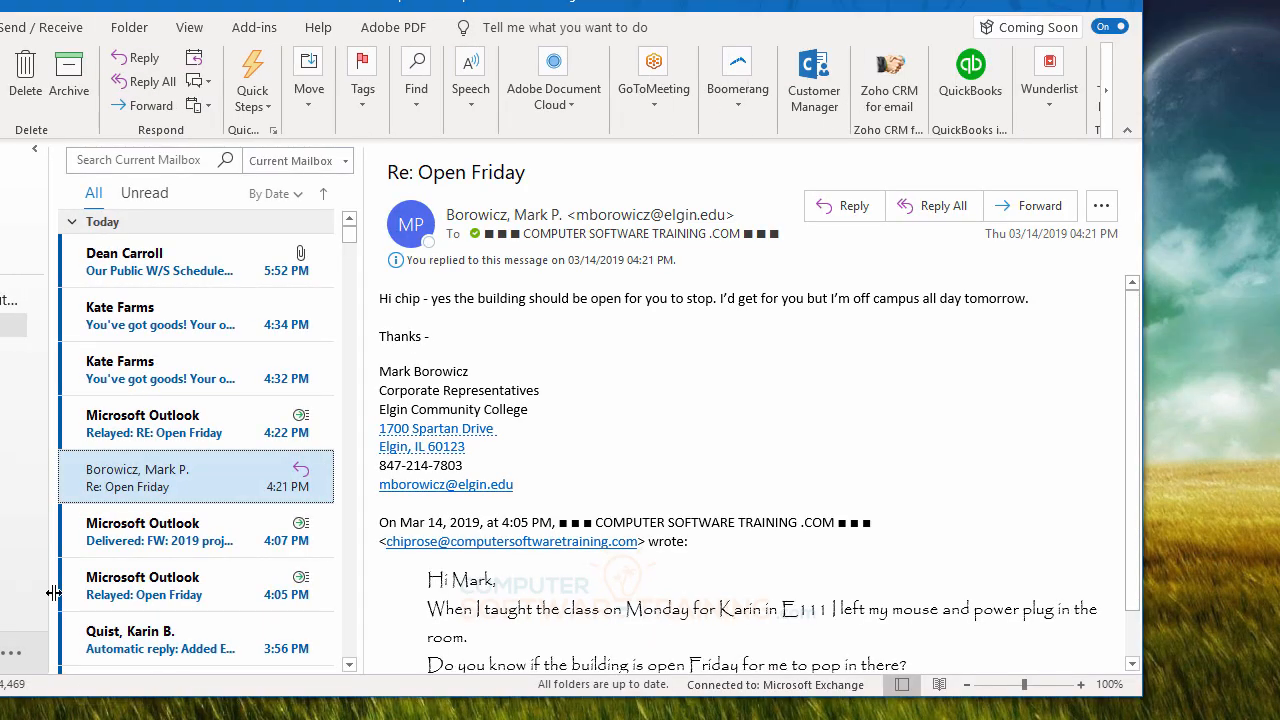
drag(52, 593, 143, 592)
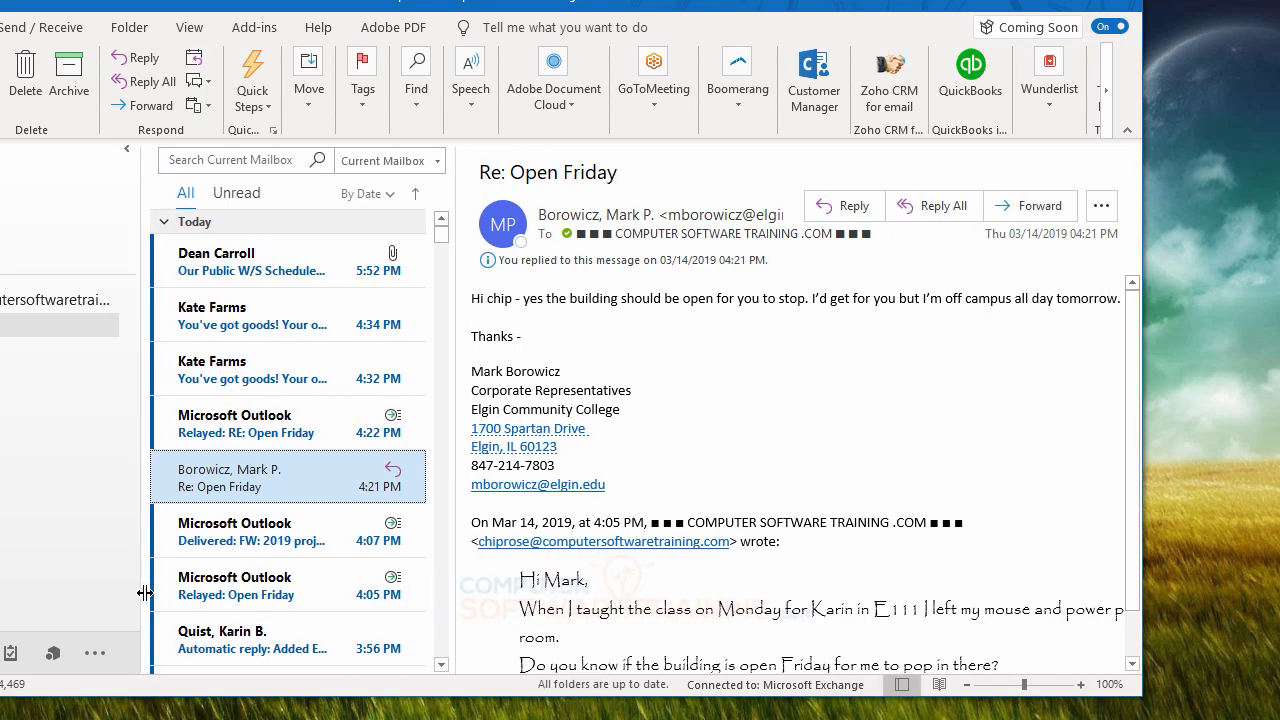
click(94, 655)
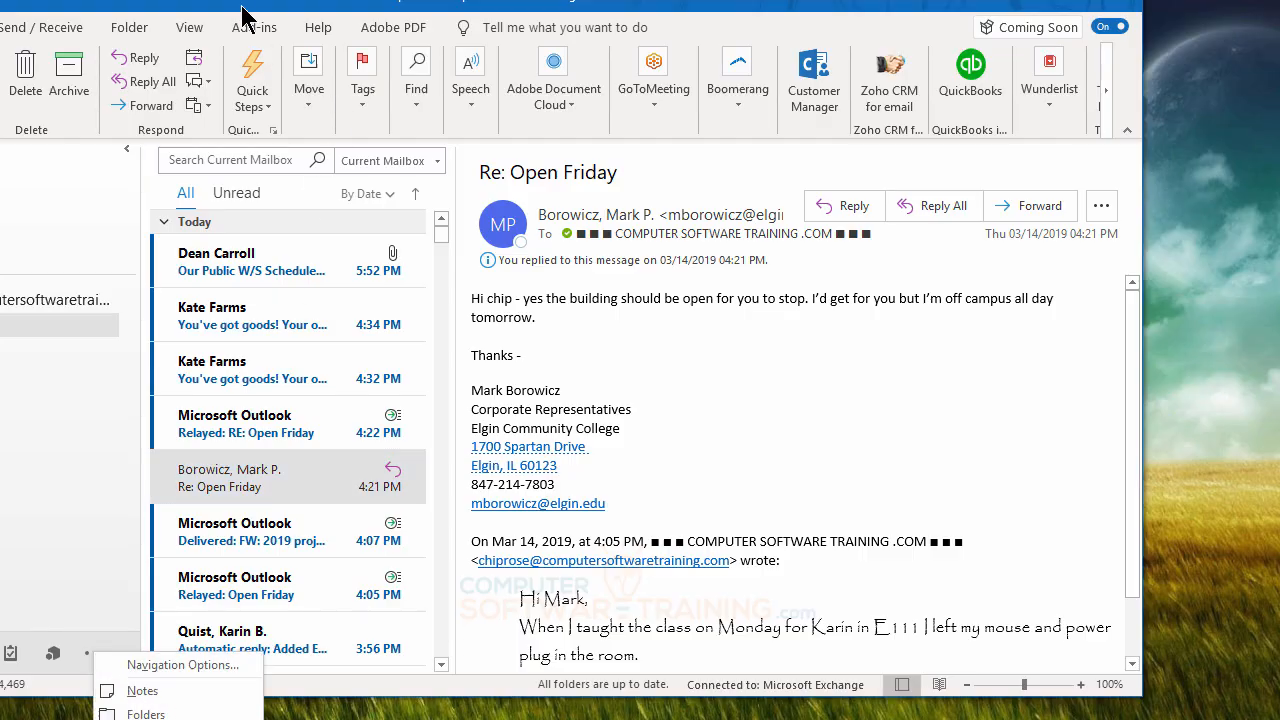
drag(241, 4, 380, 31)
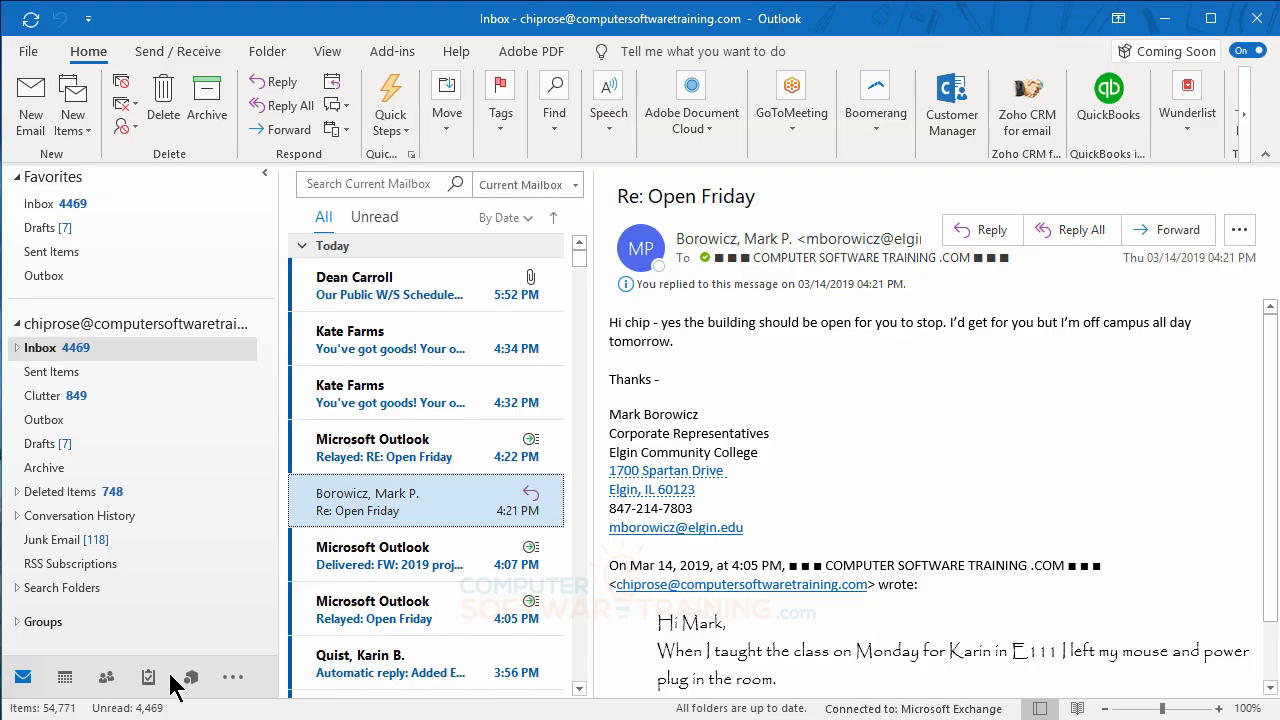
Step: Set the maximum number of visible items in the Navigation Options to 3 and apply it
click(232, 678)
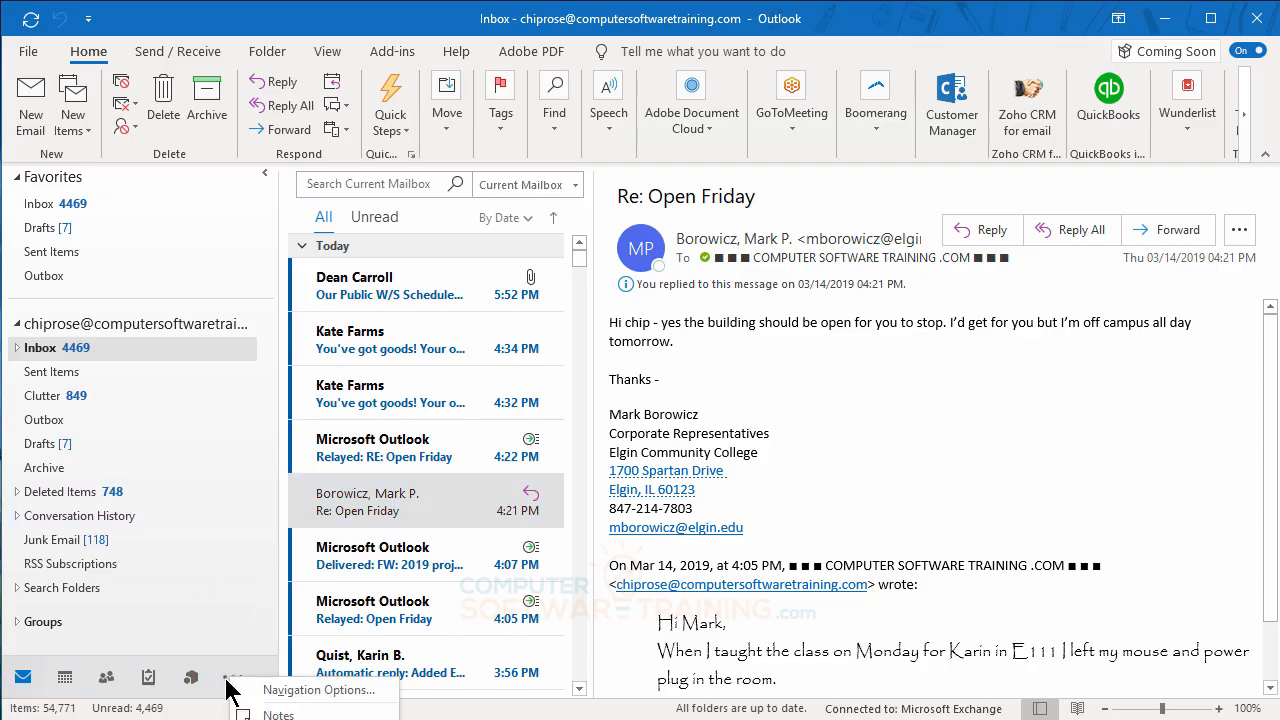
click(309, 692)
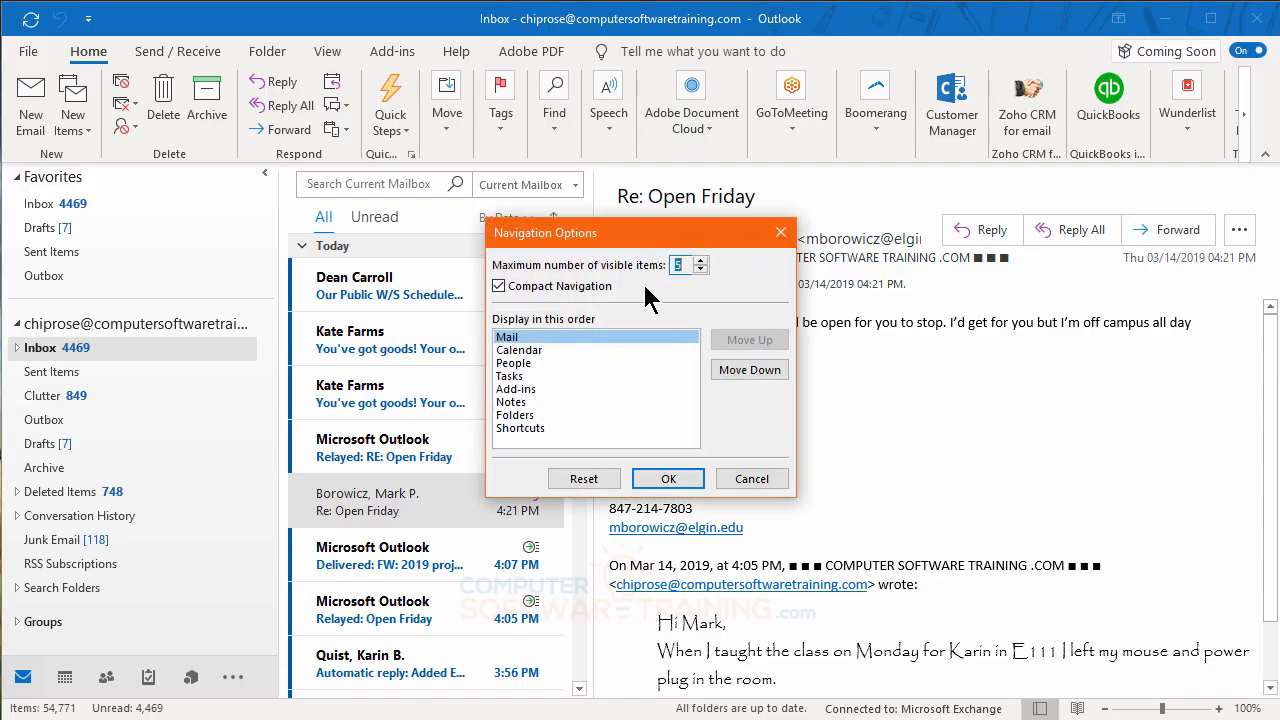
click(702, 270)
click(666, 479)
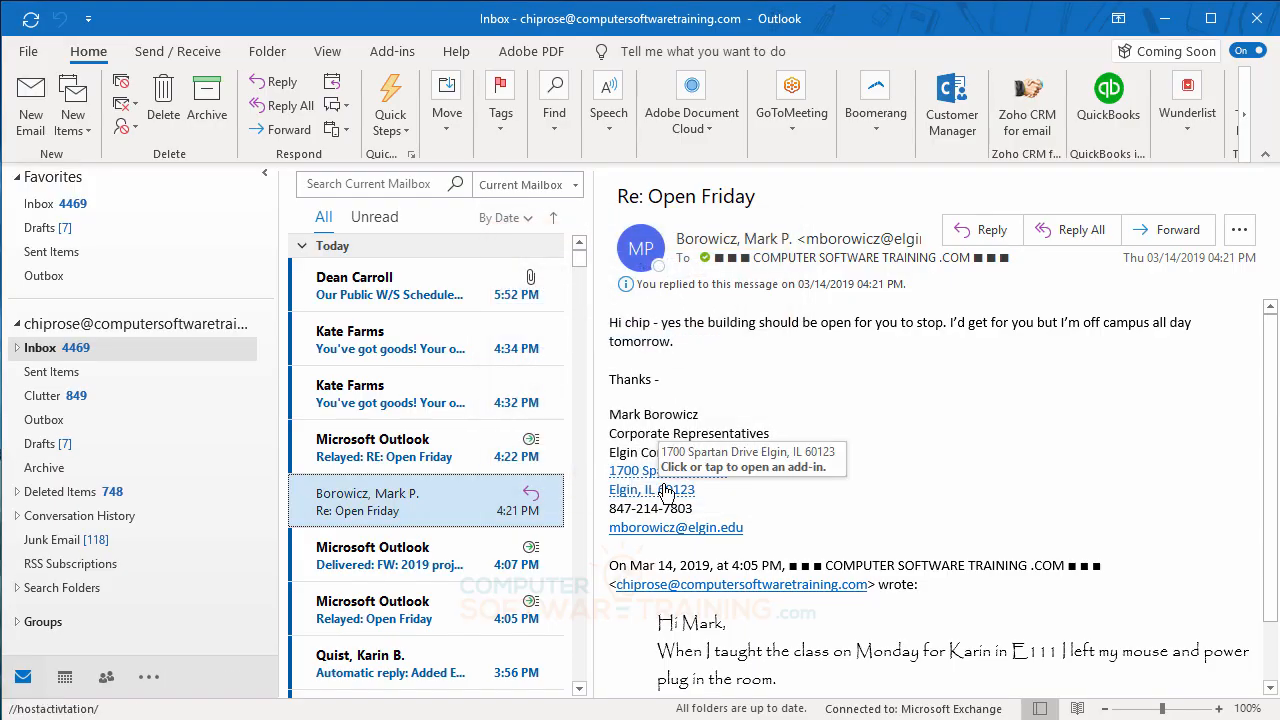
Step: Turn off Compact Navigation in the Navigation Options so the modules appear as text names
click(148, 677)
click(190, 689)
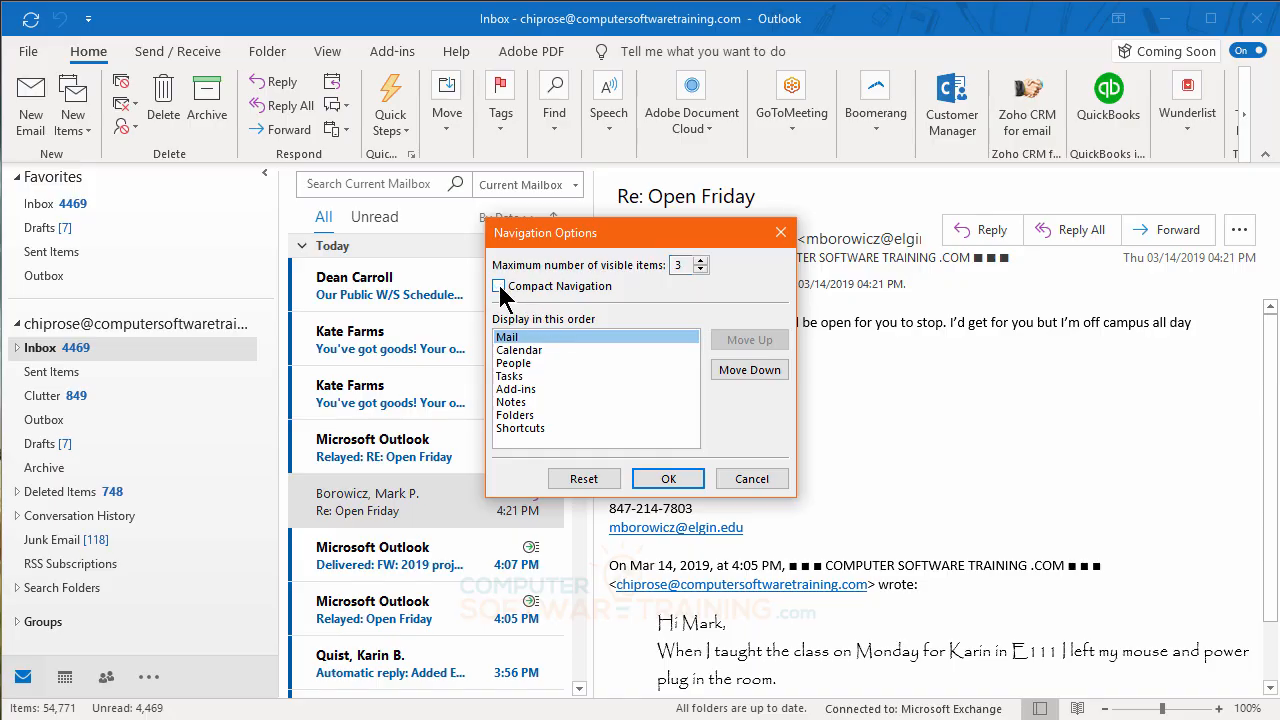
click(656, 480)
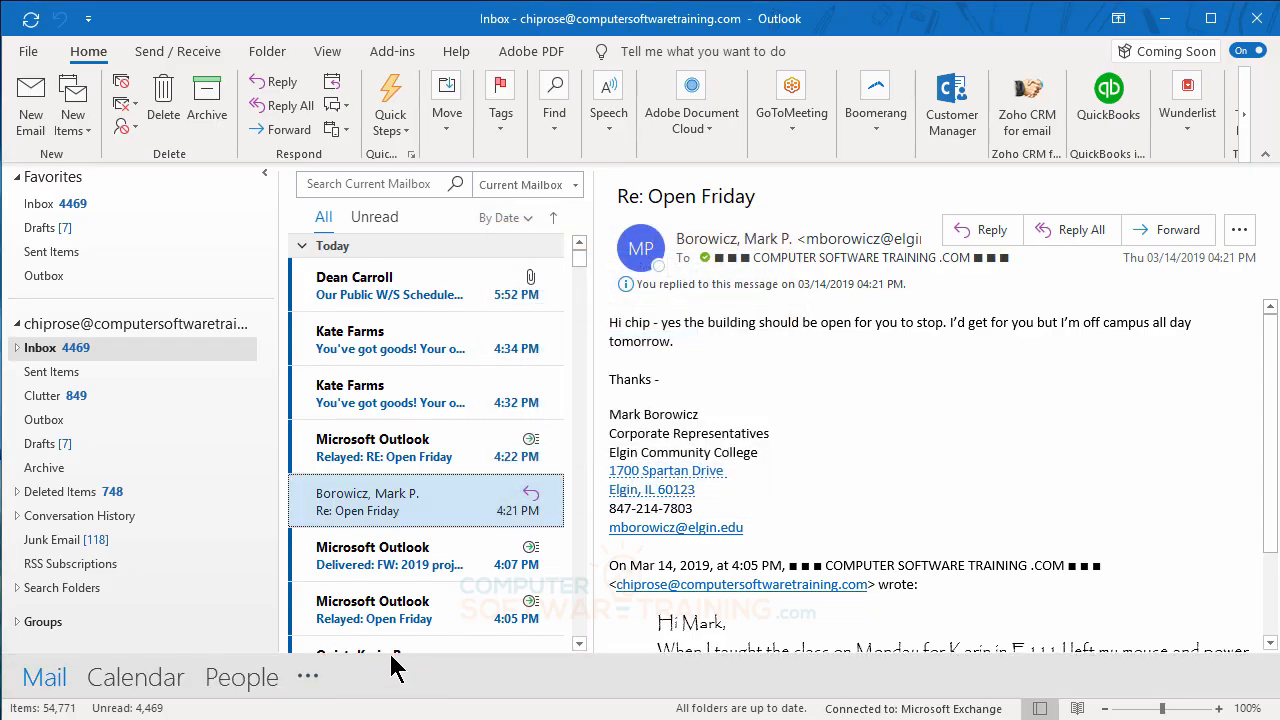
Step: Narrow the folder pane slightly and select the 4:32 PM Kate Farms order message in the Inbox
mouse_move(273, 492)
mouse_down()
mouse_move(214, 497)
mouse_move(251, 509)
mouse_move(217, 511)
mouse_move(286, 506)
mouse_up()
mouse_move(243, 680)
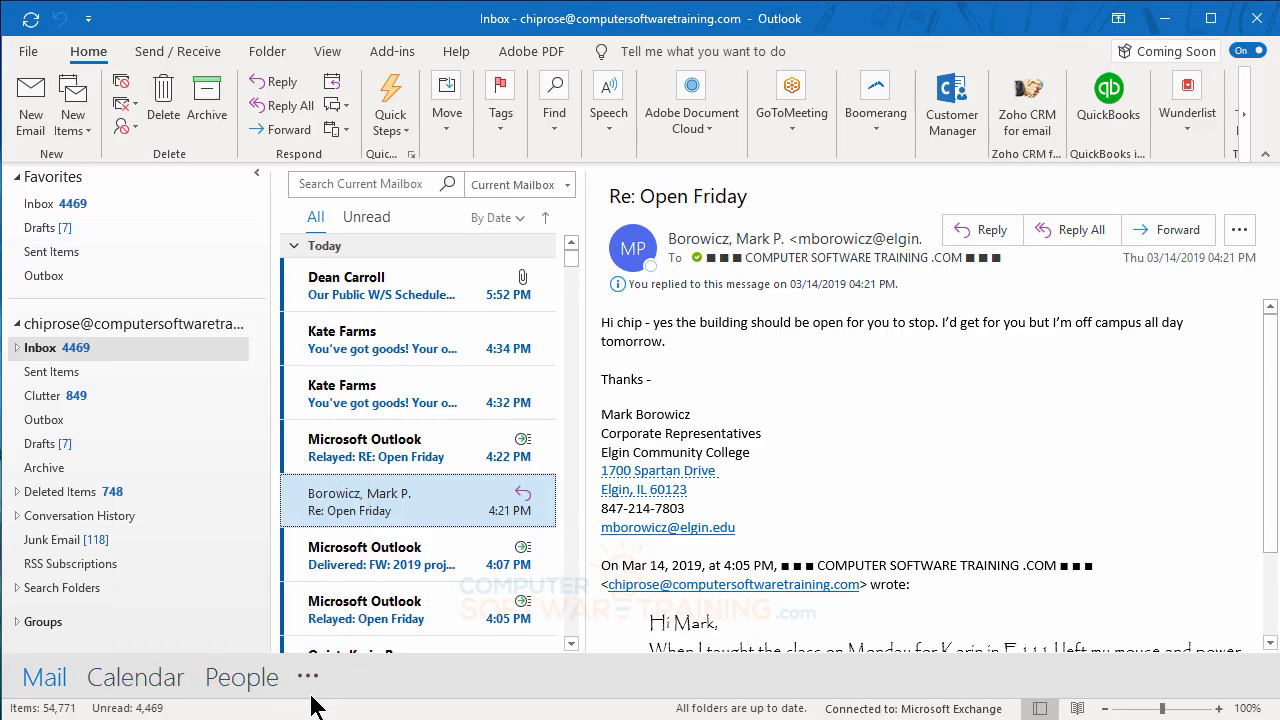
key(Up)
key(Up)
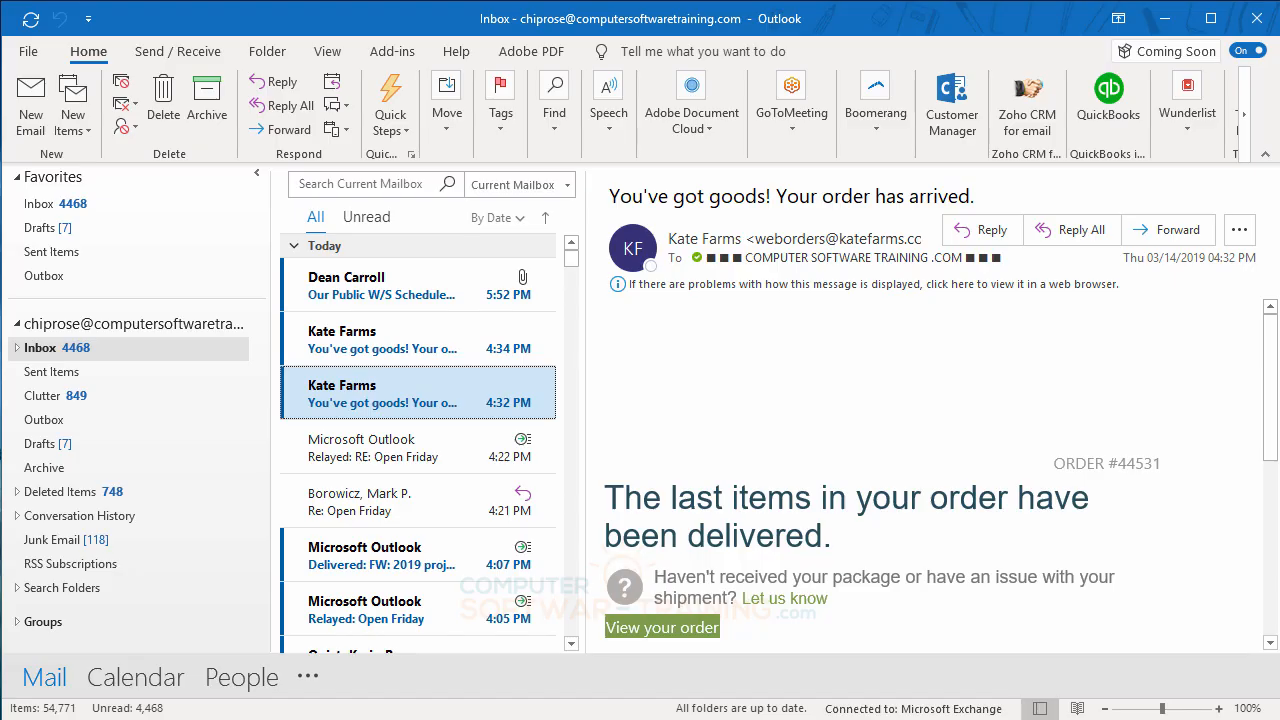
Step: Open the Navigation Options and try People above Calendar in the display order, returning it to its place below Calendar
click(308, 679)
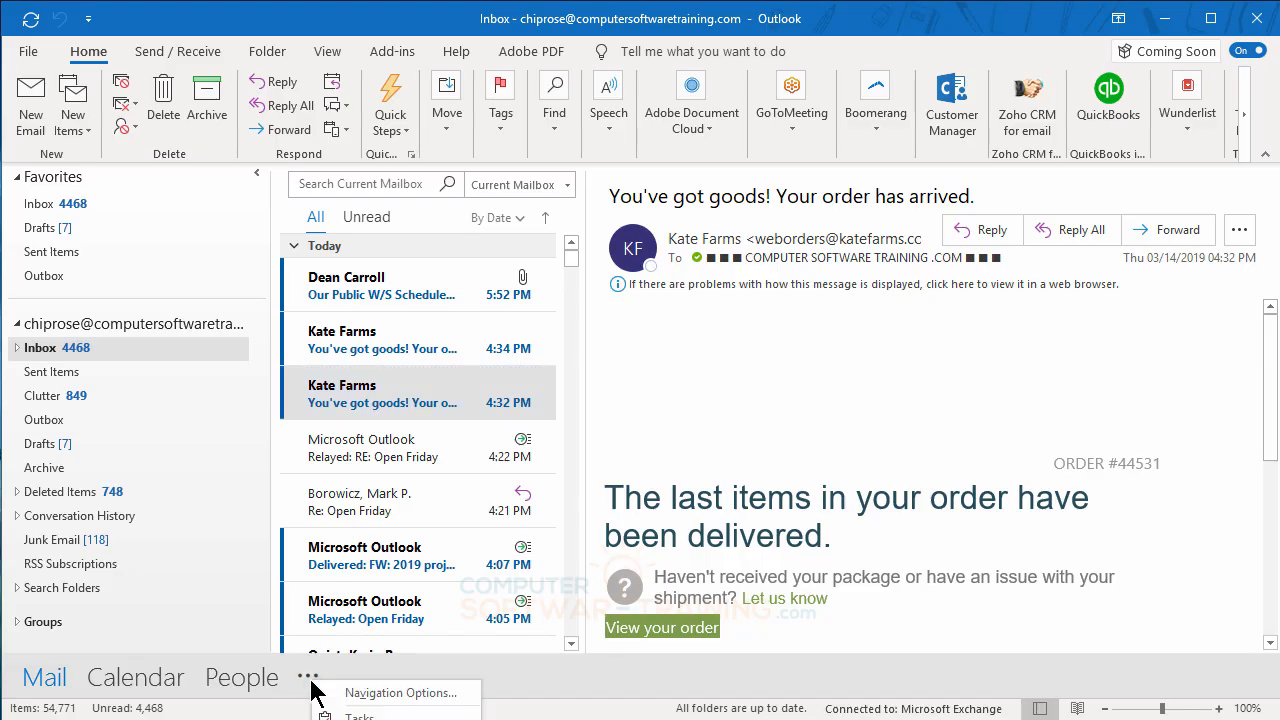
click(400, 693)
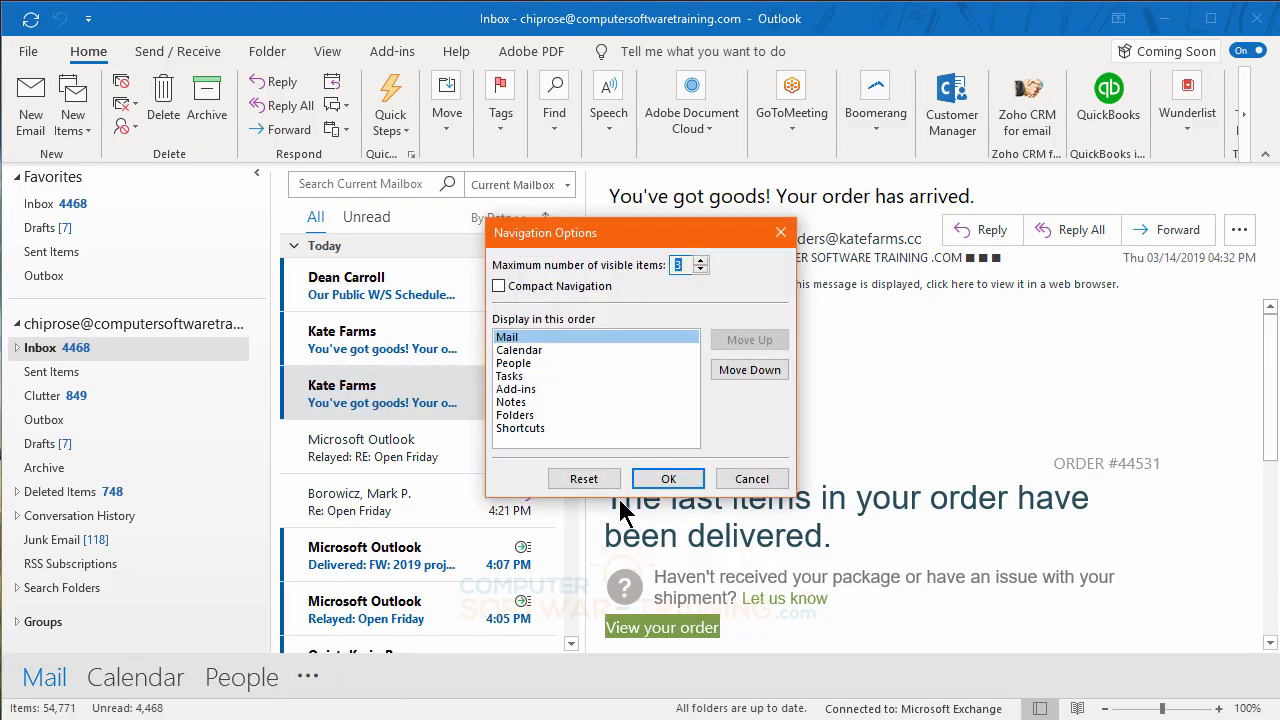
click(515, 364)
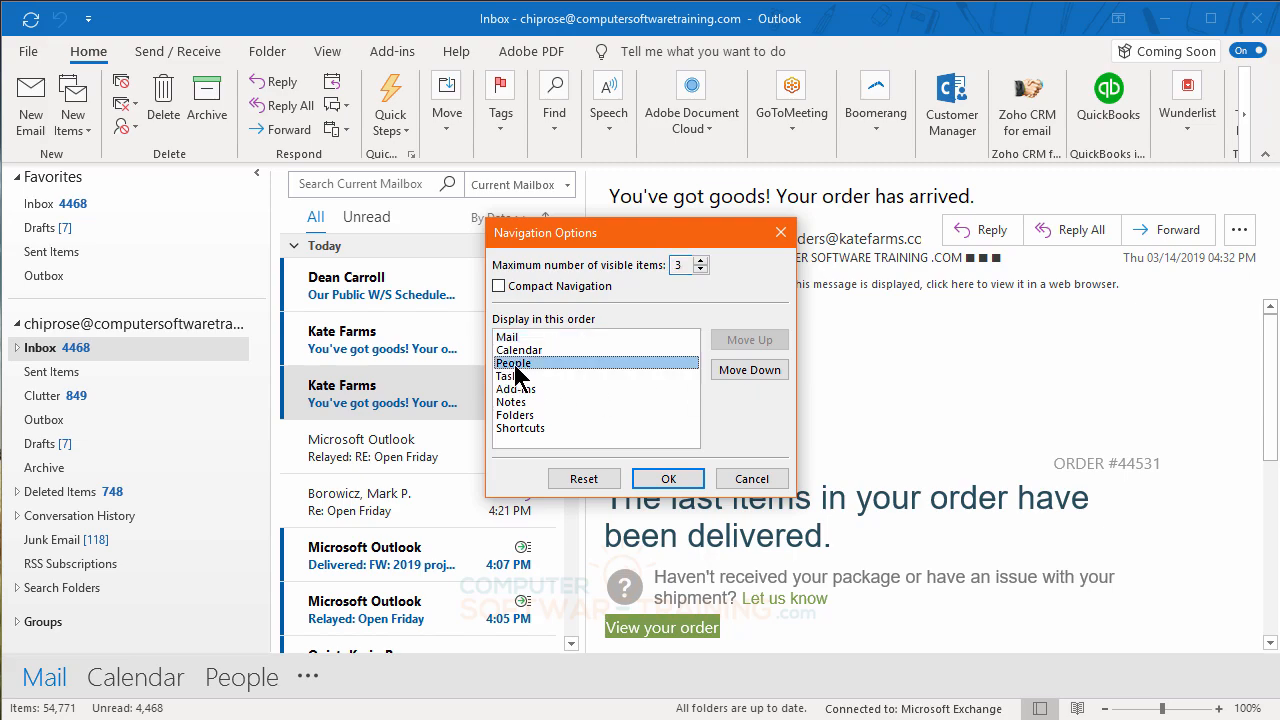
click(739, 340)
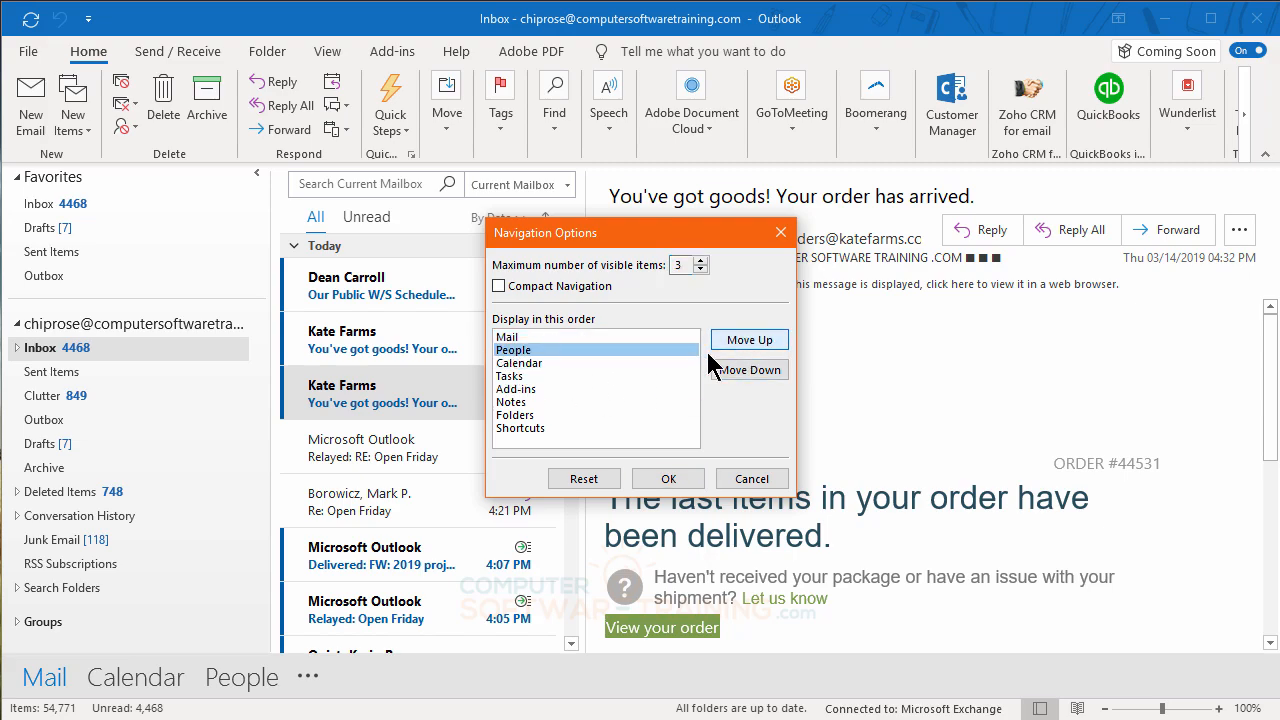
click(752, 372)
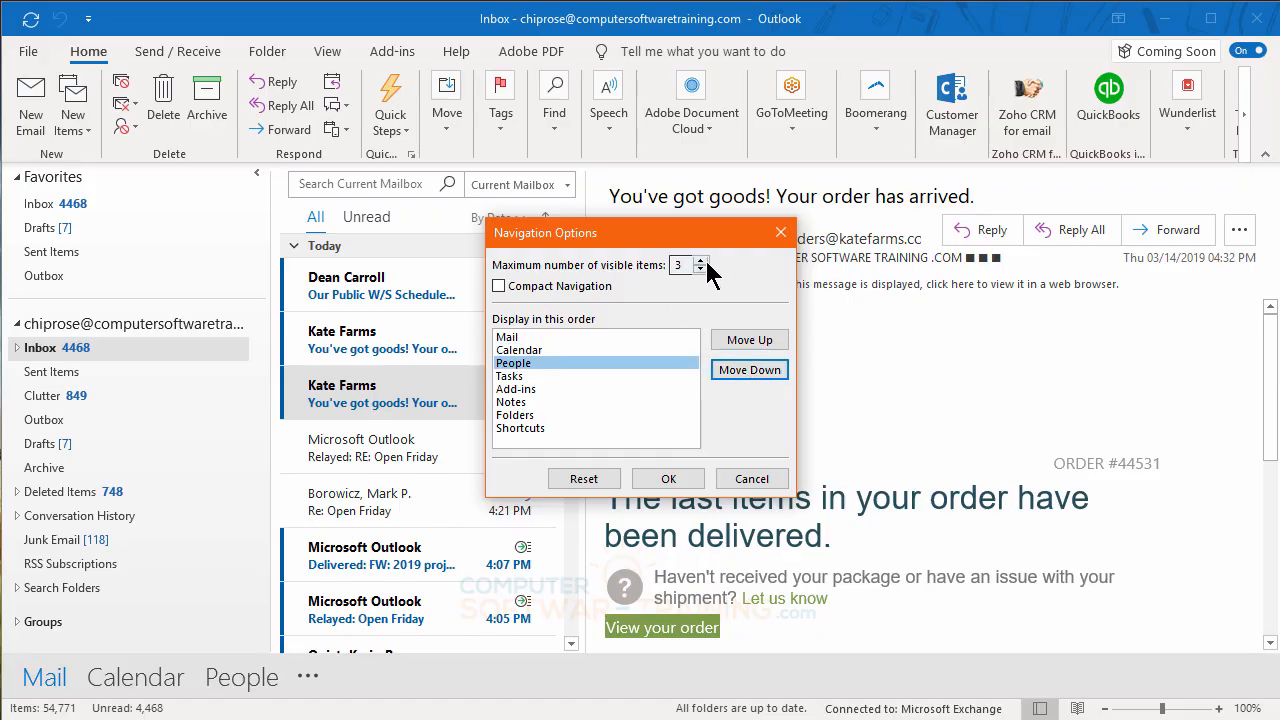
Step: Move Notes up one place in the display order so it comes directly after Tasks, ahead of Add-ins
click(520, 376)
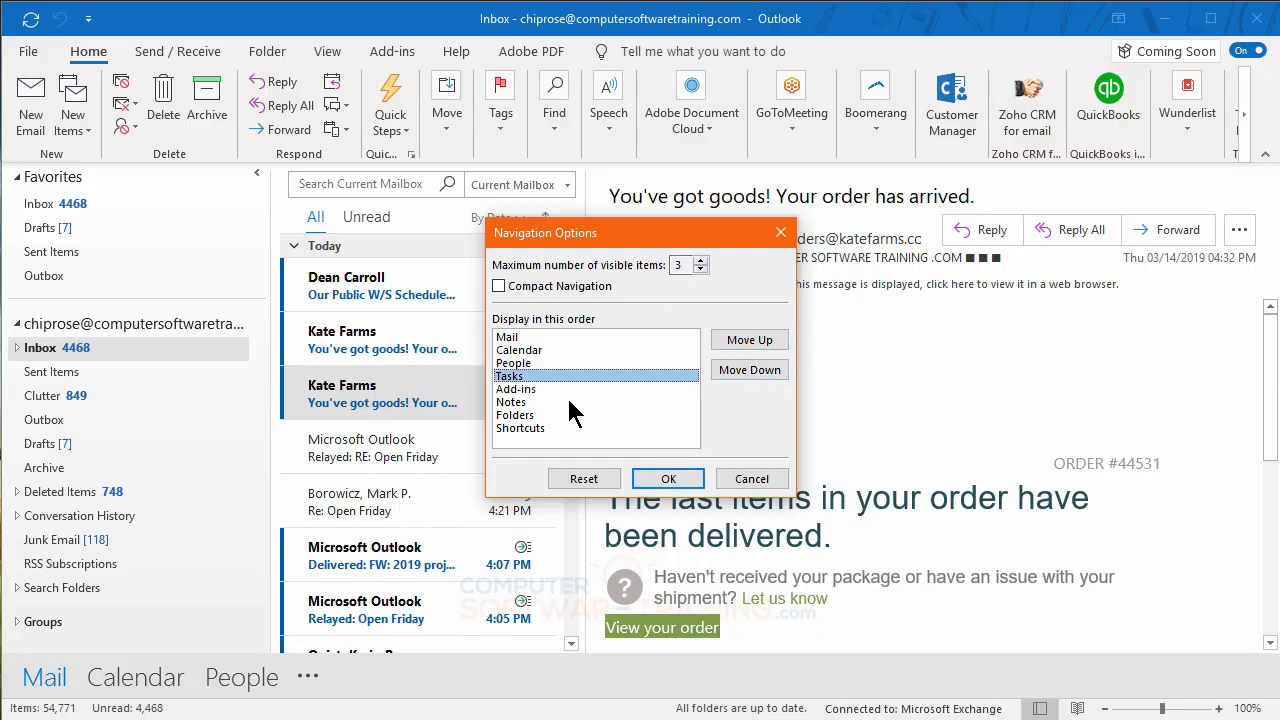
click(520, 403)
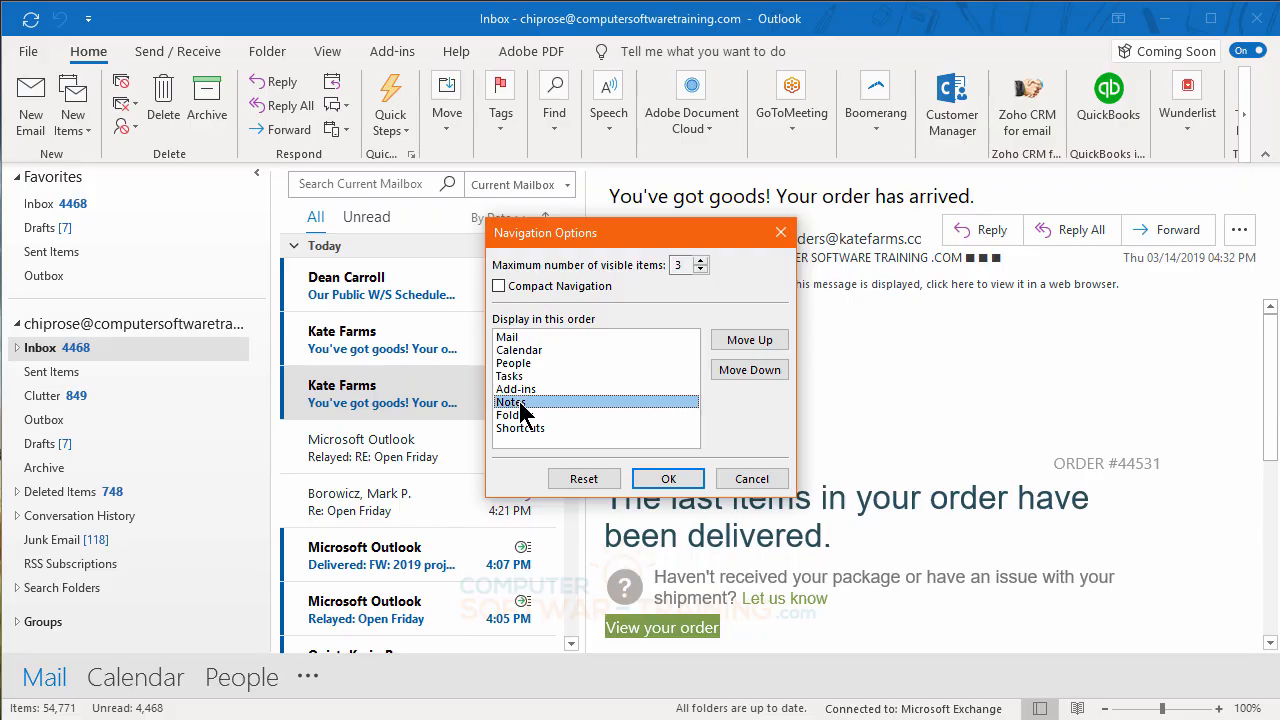
click(750, 340)
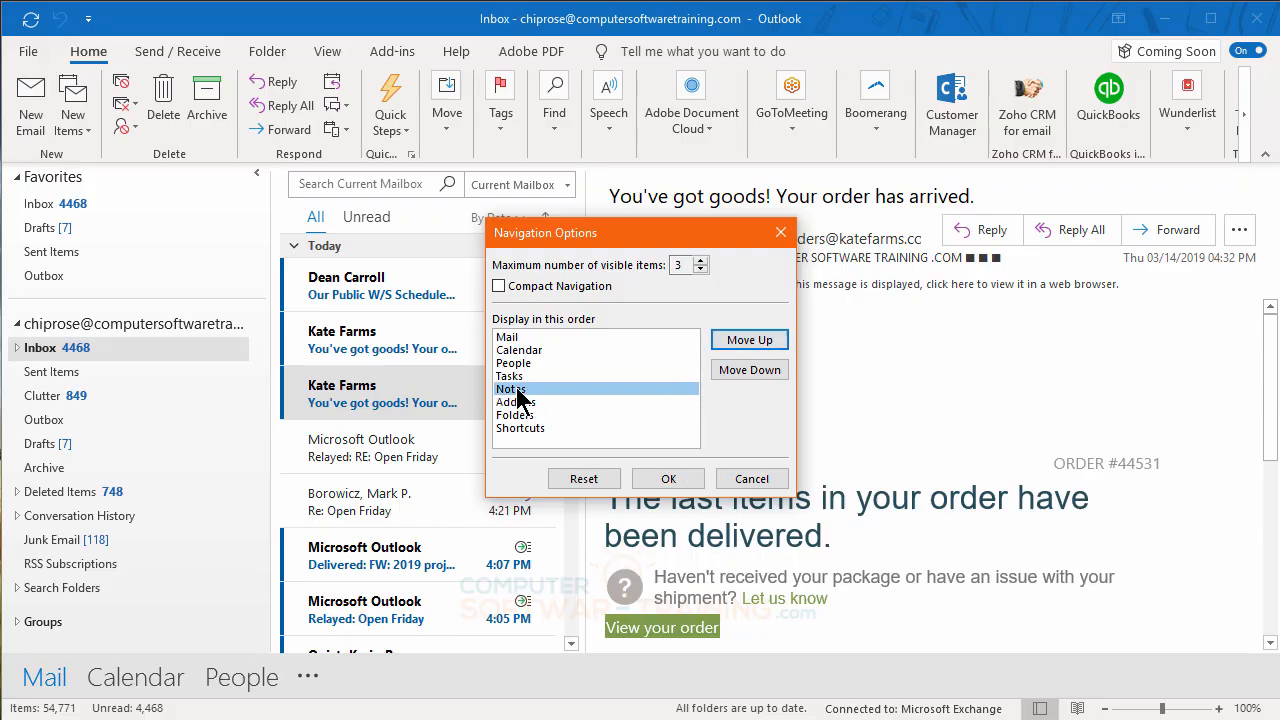
Step: Set the maximum number of visible items to 5, turn Compact Navigation back on and apply the changes
click(701, 262)
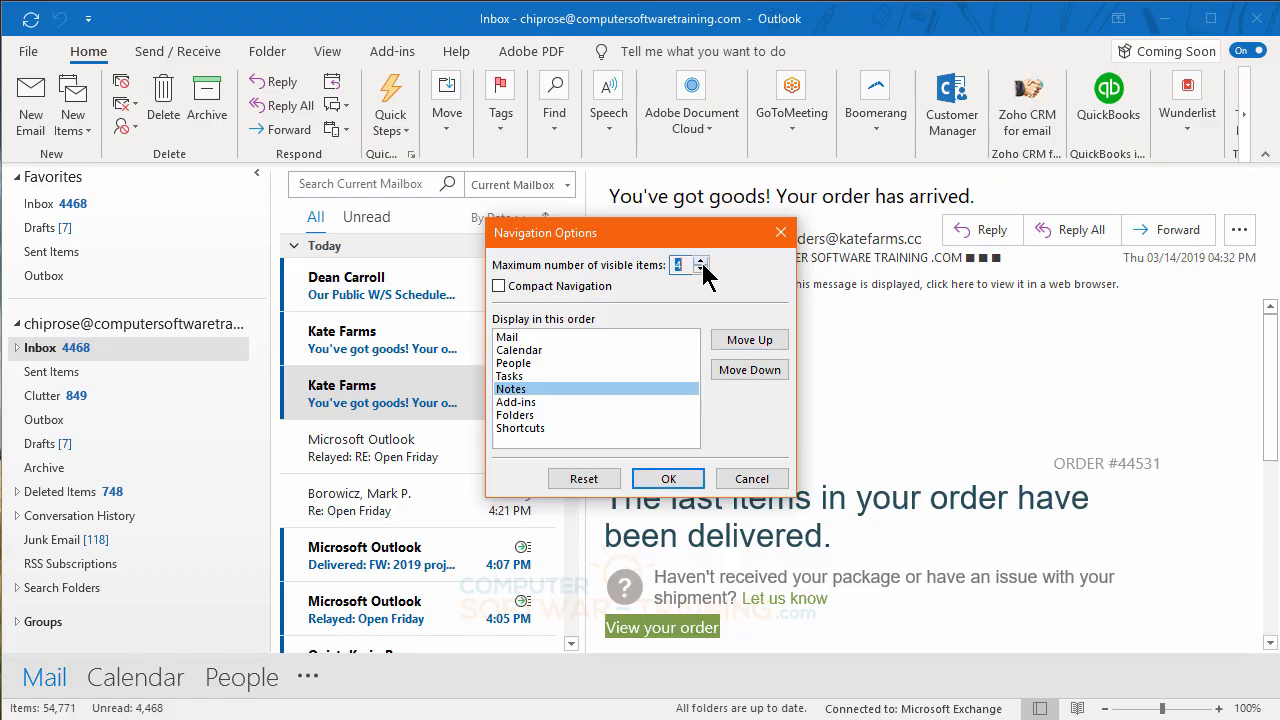
click(498, 286)
click(668, 482)
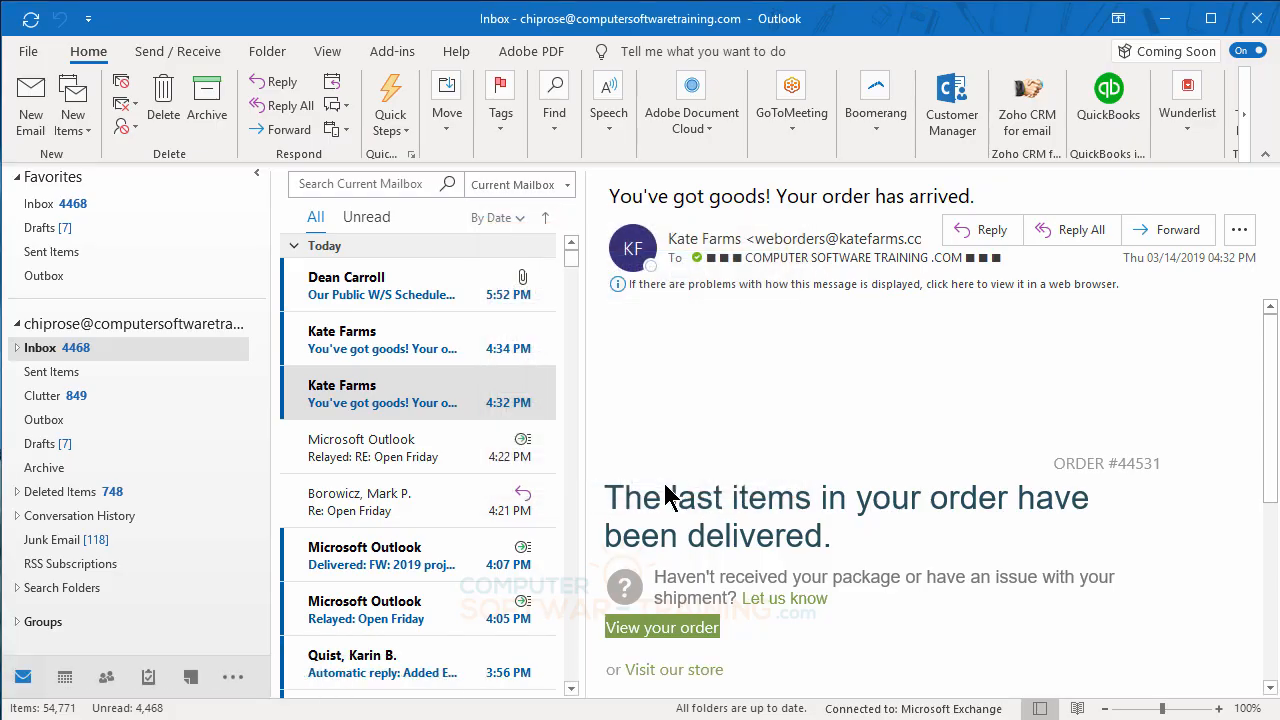